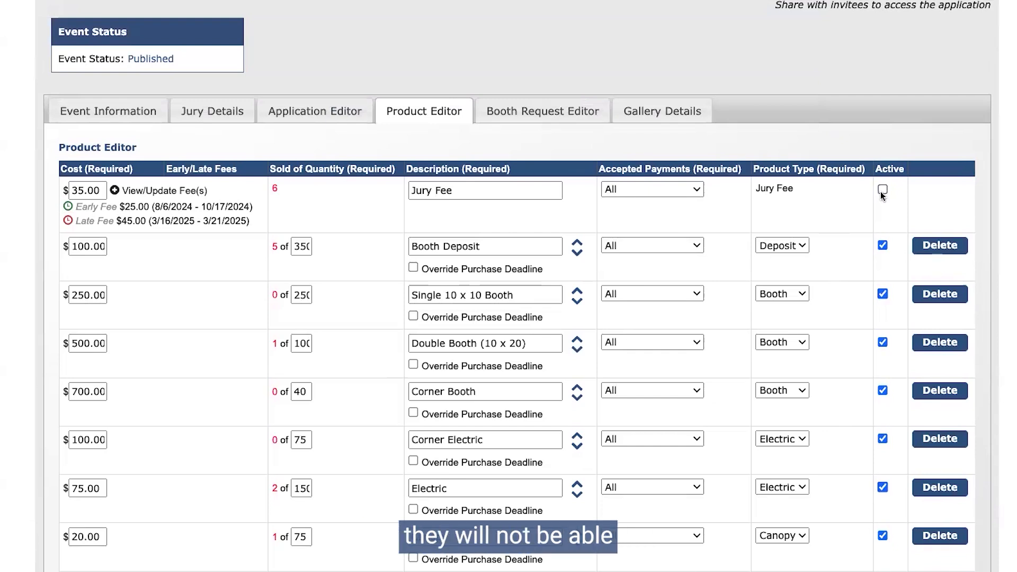
Mark the Jury Fee product as active and look through the product list down to the new product row
left_click(882, 189)
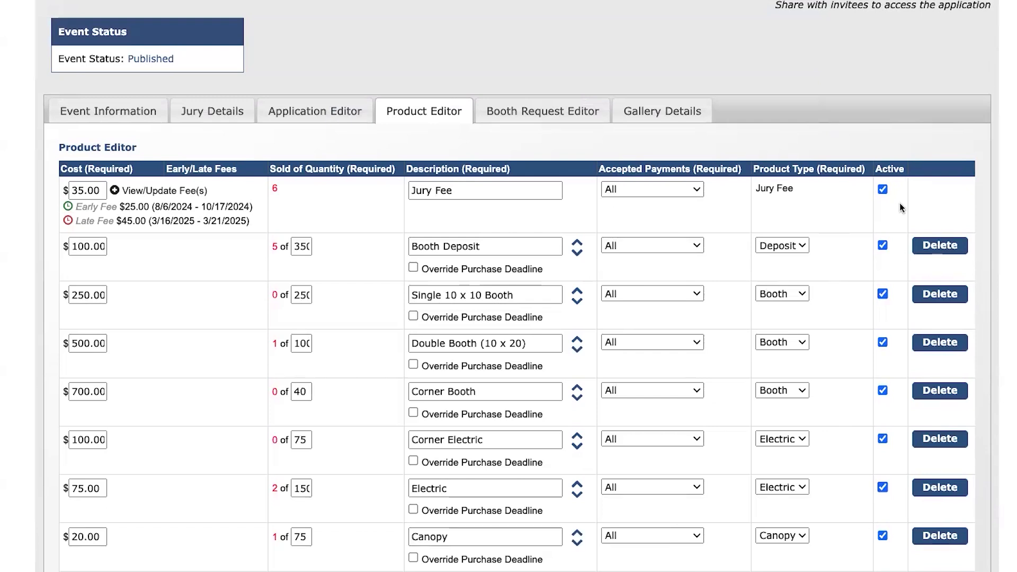
scroll(899, 204, "down", 2)
scroll(899, 209, "down", 1)
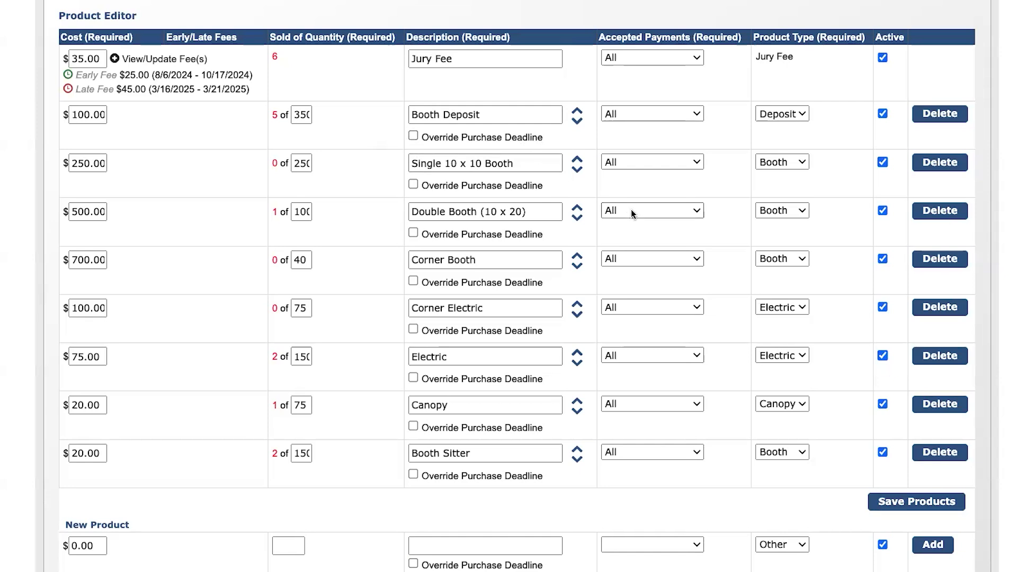
scroll(354, 272, "down", 3)
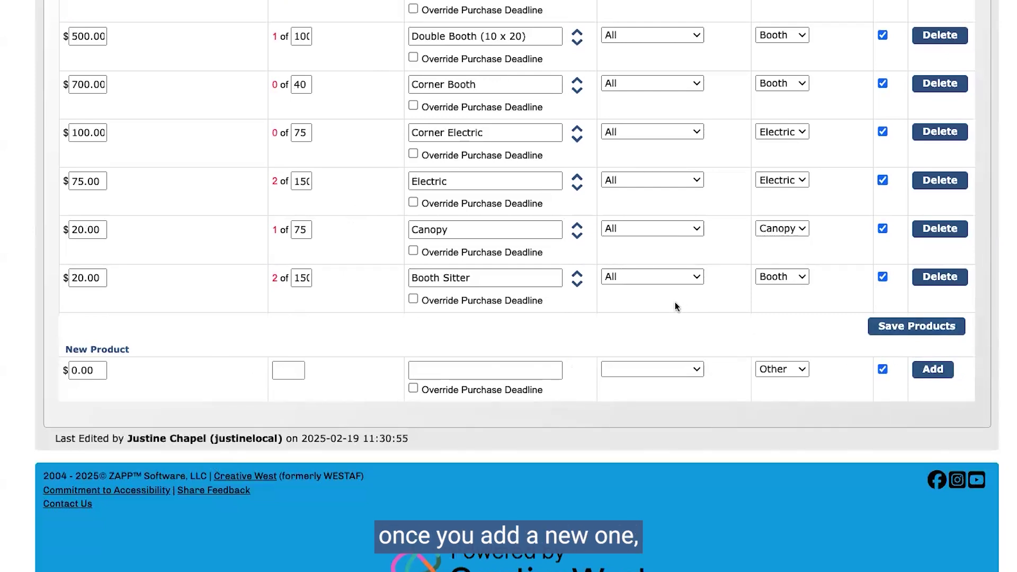
In the Jury Fee's early/late fee settings, switch the Early Bird Fee off and back on, and save the fees
scroll(618, 205, "up", 6)
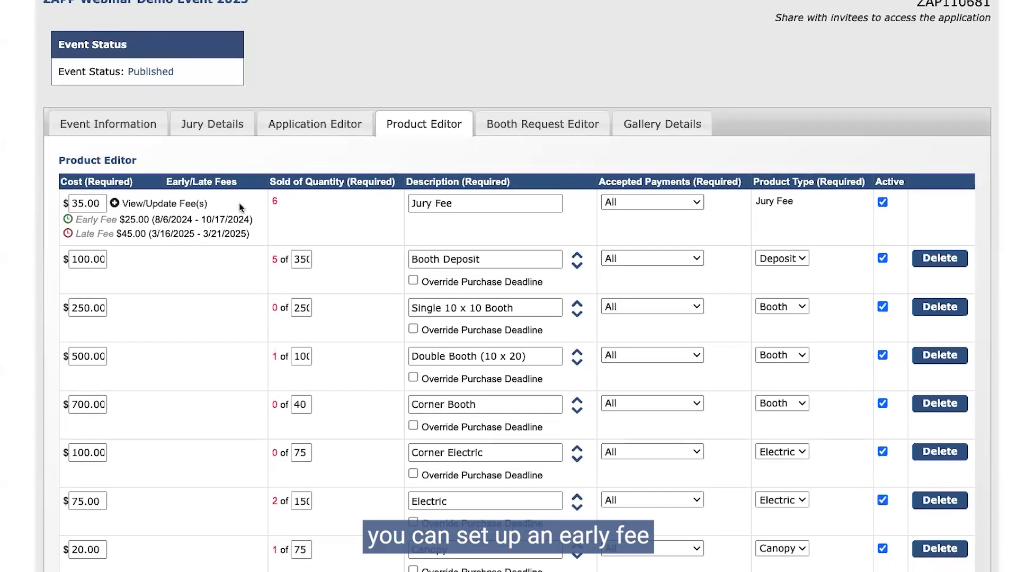
scroll(240, 204, "down", 1)
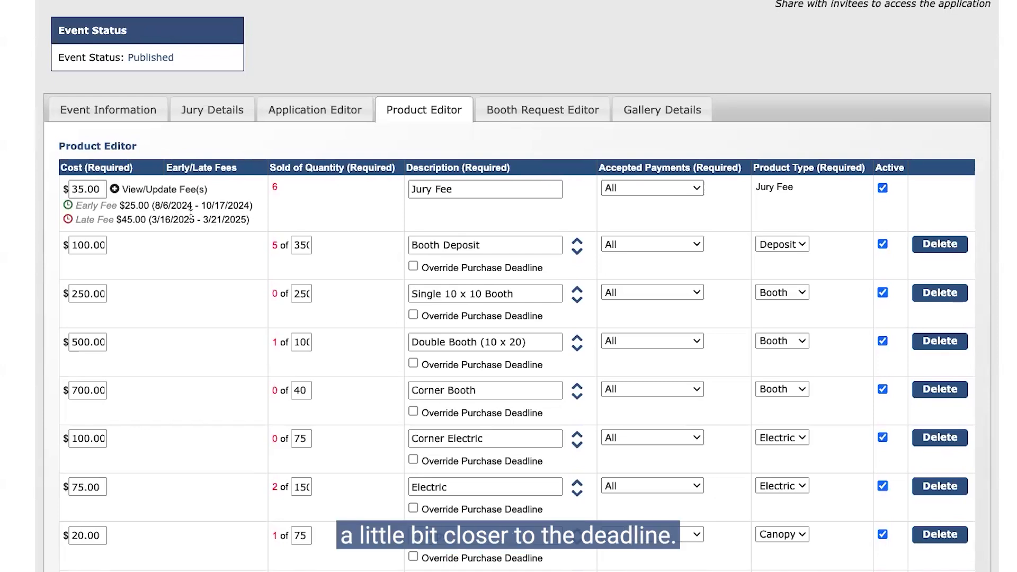
left_click(115, 190)
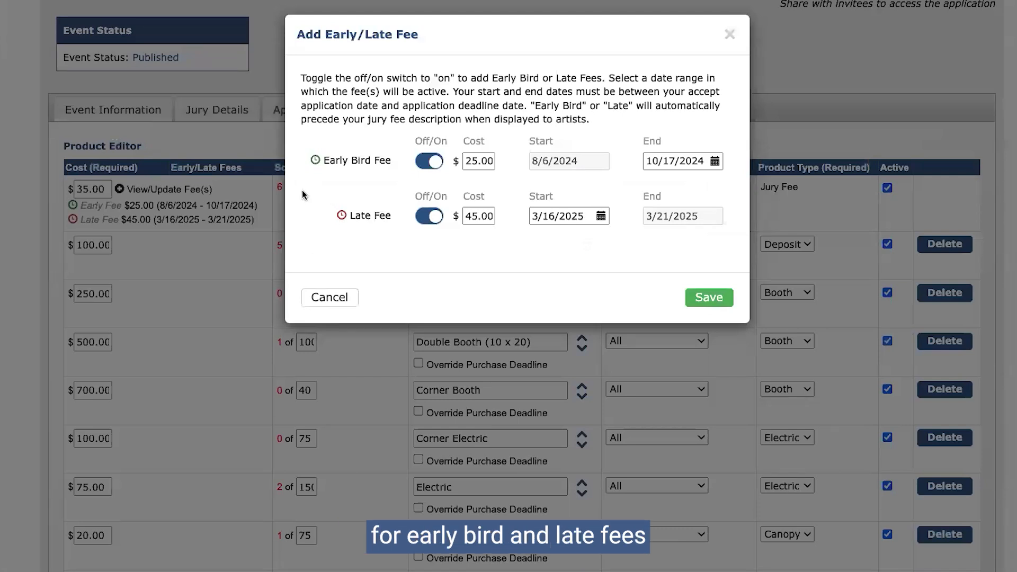
left_click(431, 163)
left_click(431, 163)
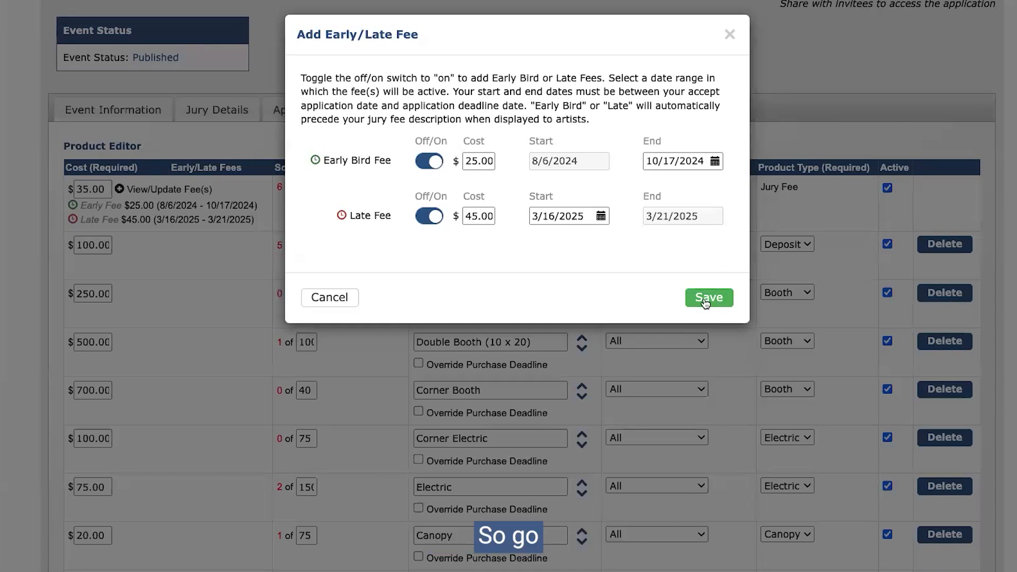
left_click(705, 298)
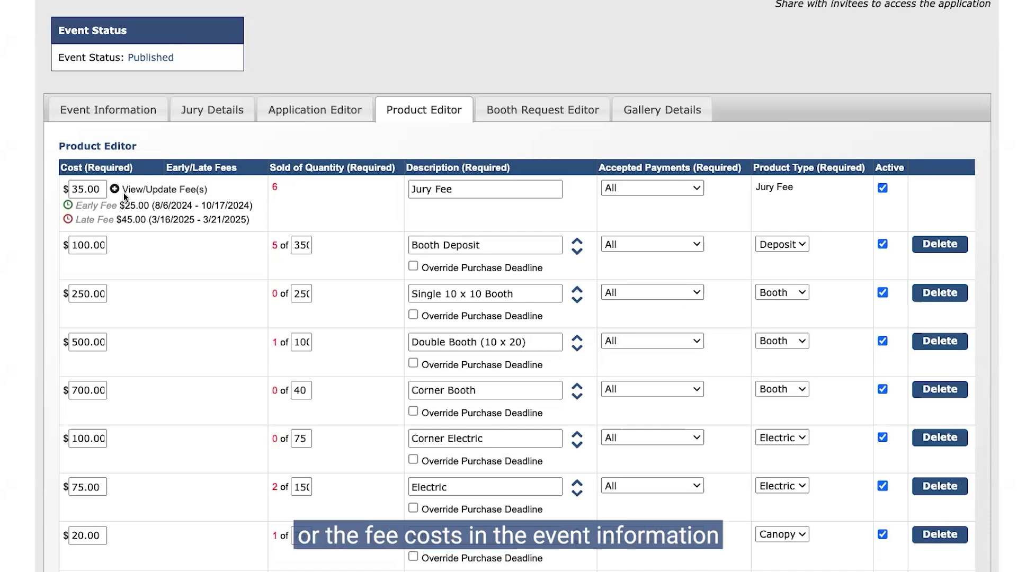
Review the Event Summary, General Information and Rules/Regulations texts in the event information for mentions of fees and dates
left_click(100, 109)
scroll(222, 287, "down", 20)
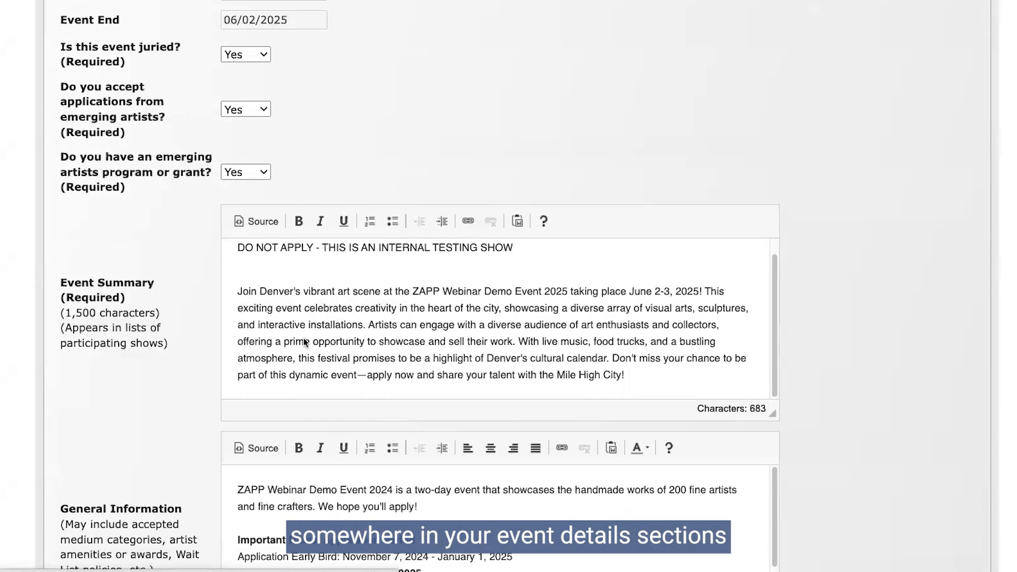
scroll(272, 398, "down", 4)
scroll(157, 373, "down", 5)
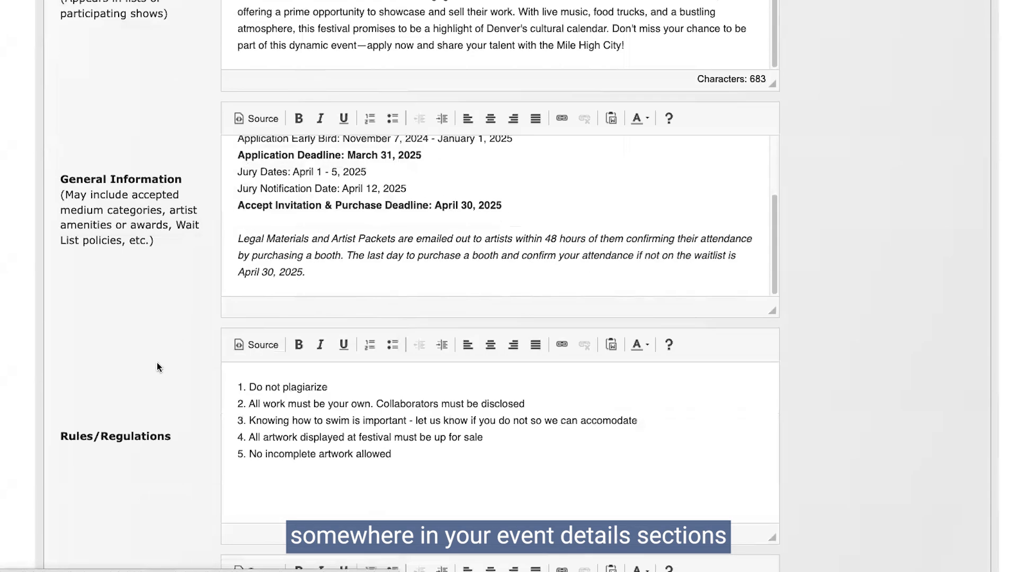
scroll(157, 365, "down", 1)
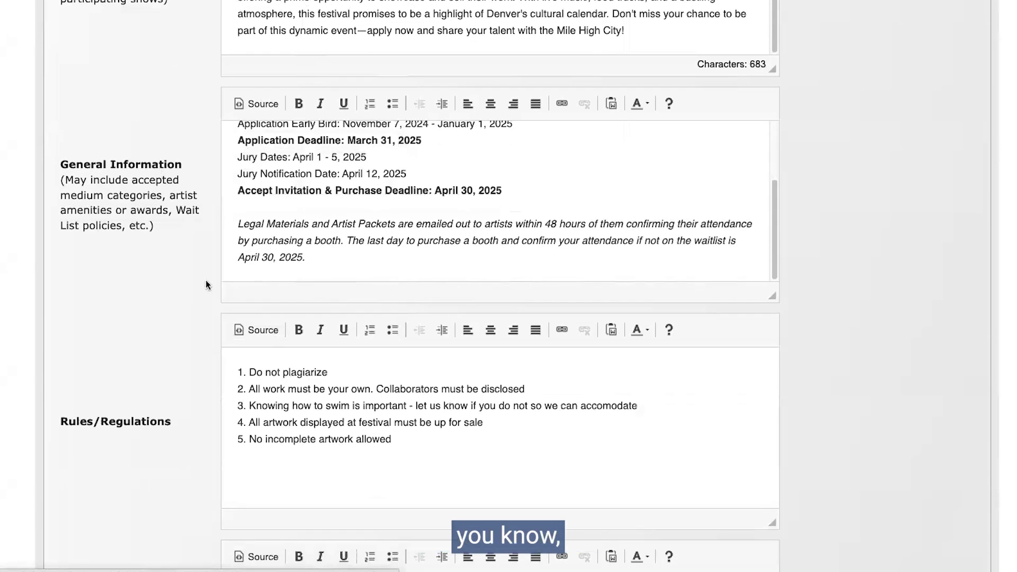
scroll(206, 284, "up", 2)
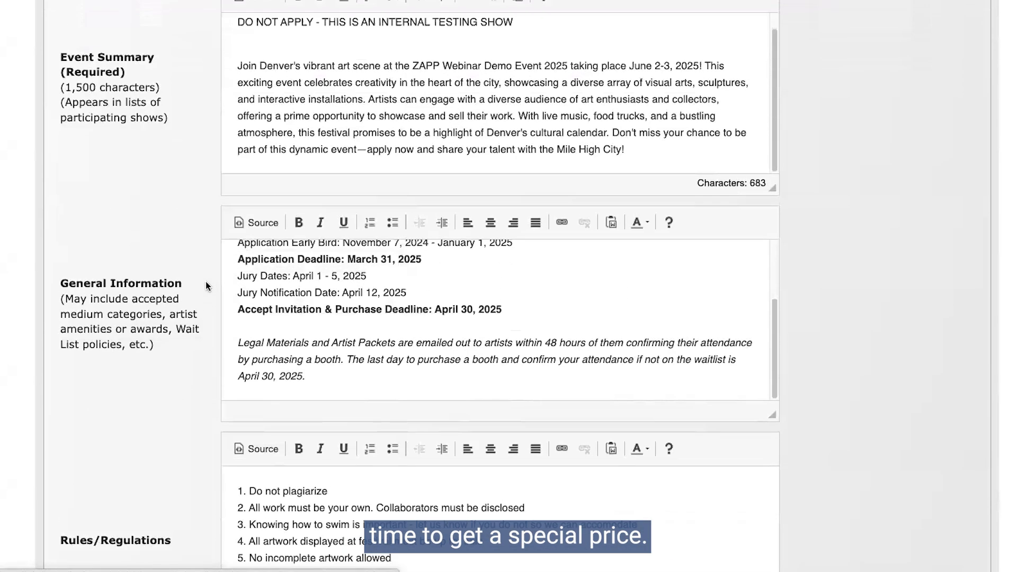
scroll(207, 286, "up", 15)
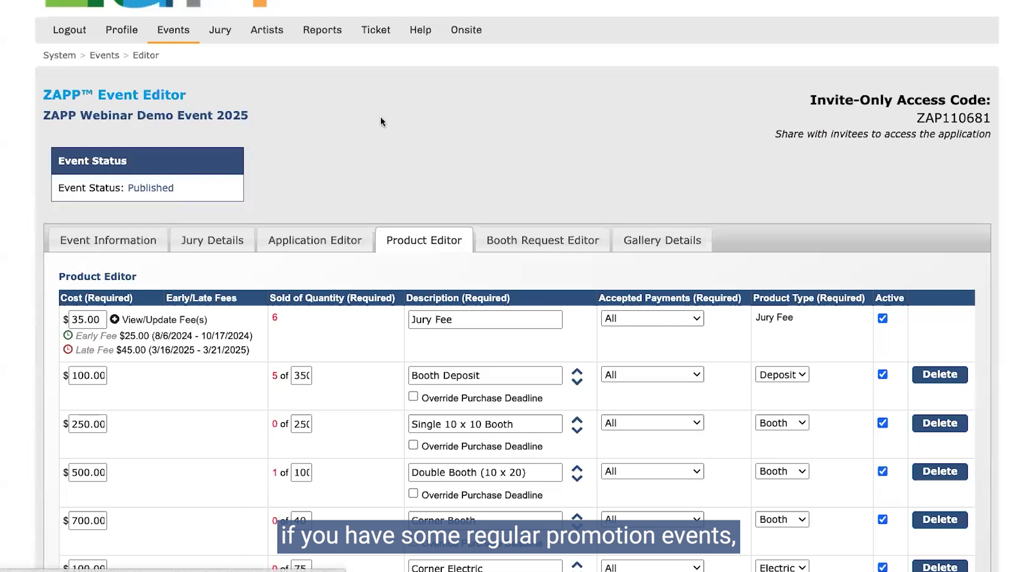
Open the coupon manager for the event and bring the existing and blank coupon entries into view
scroll(380, 122, "down", 1)
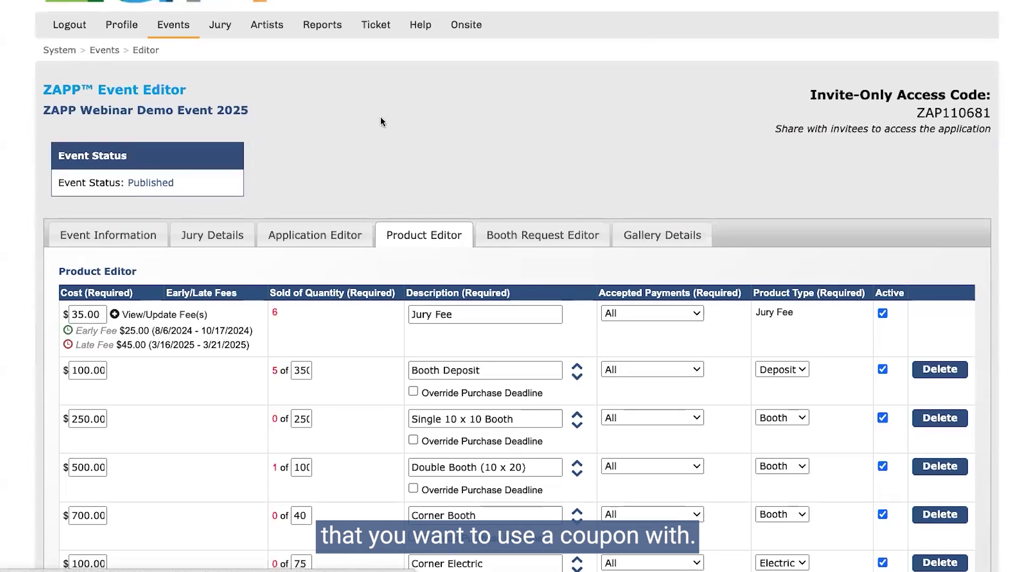
mouse_move(173, 27)
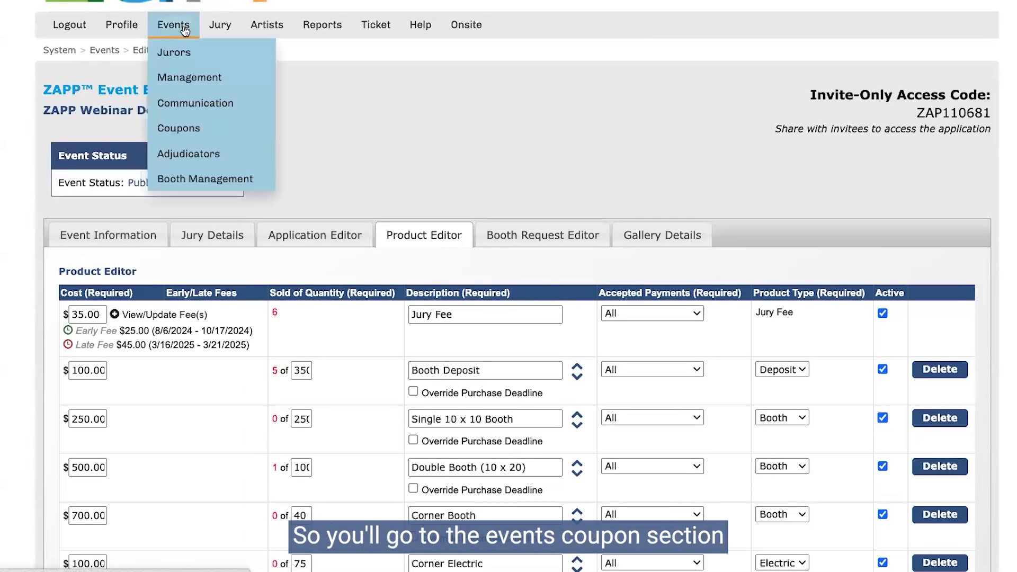
left_click(183, 130)
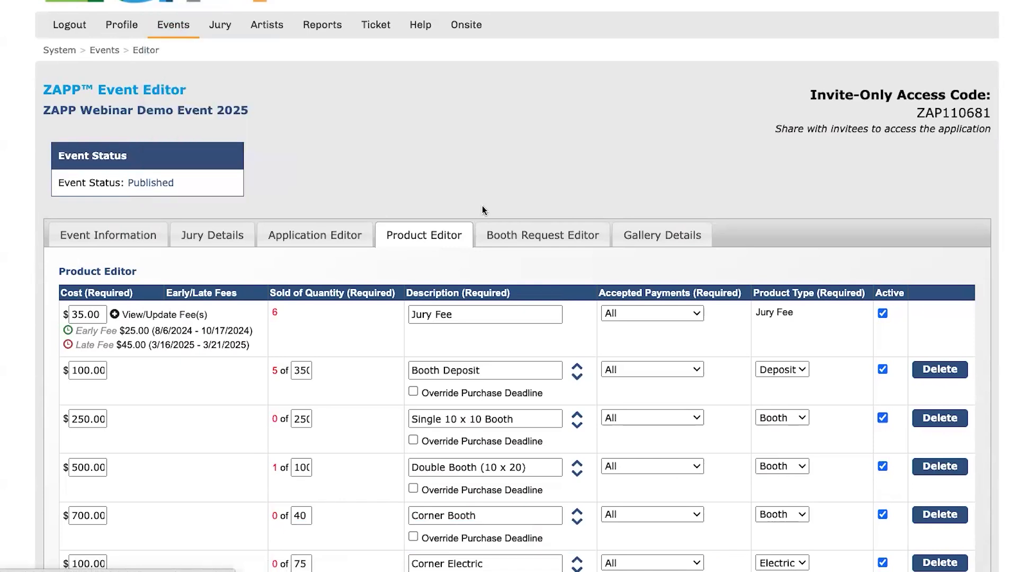
scroll(483, 206, "down", 5)
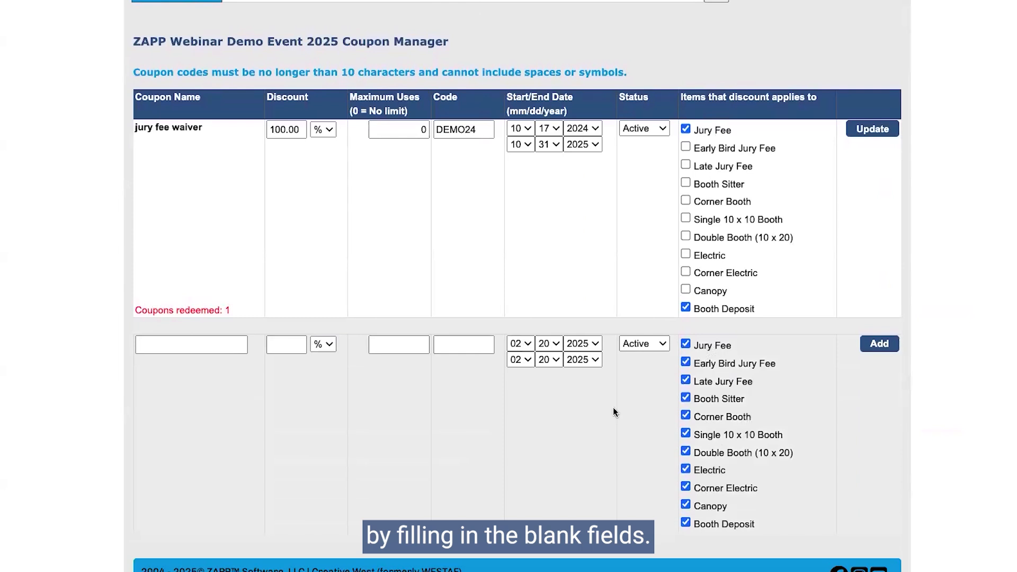
scroll(613, 407, "down", 1)
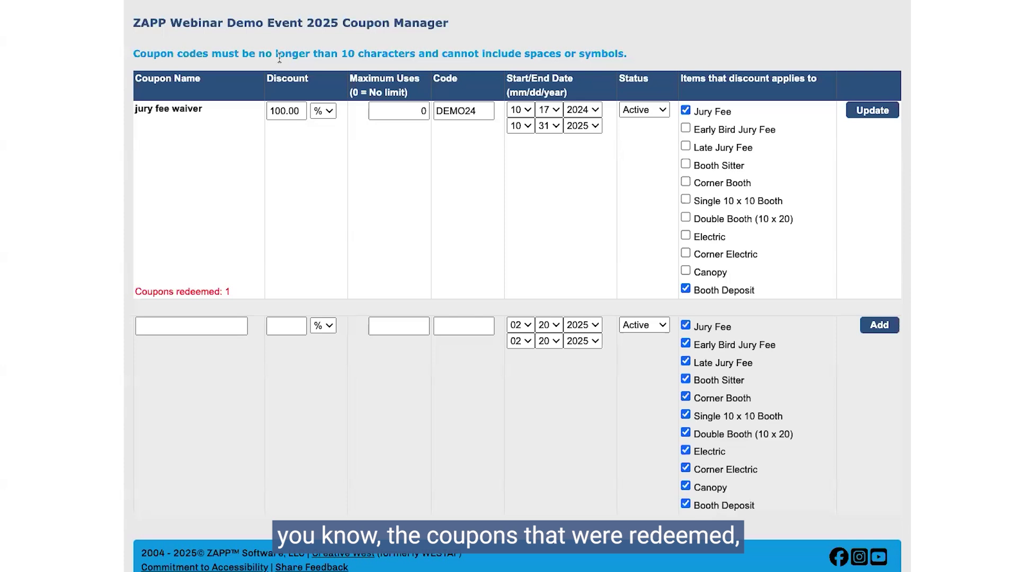
Keep the jury fee waiver coupon's discount as a percentage and set its maximum uses to 50
left_click(276, 111)
left_click(326, 112)
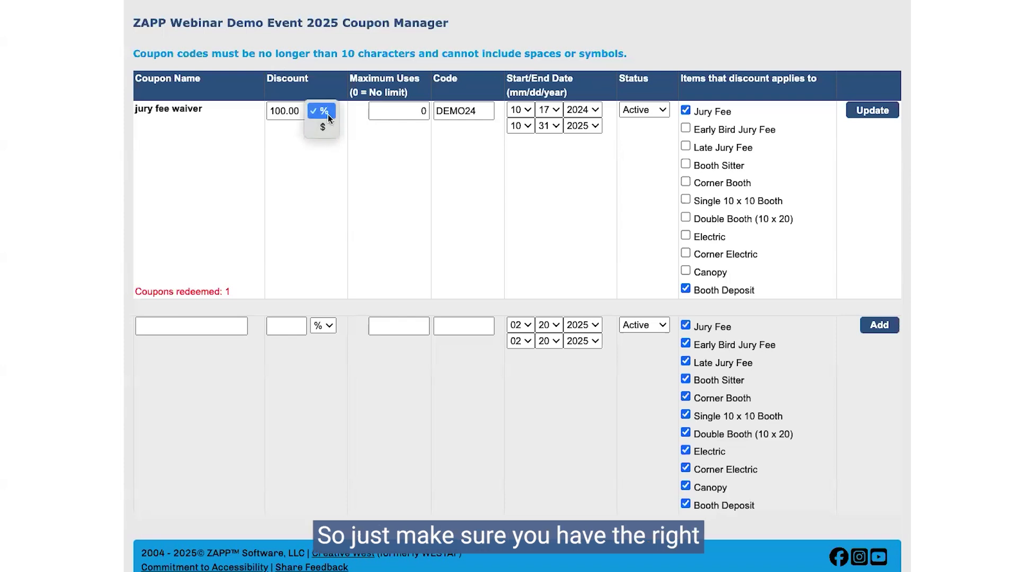
left_click(358, 146)
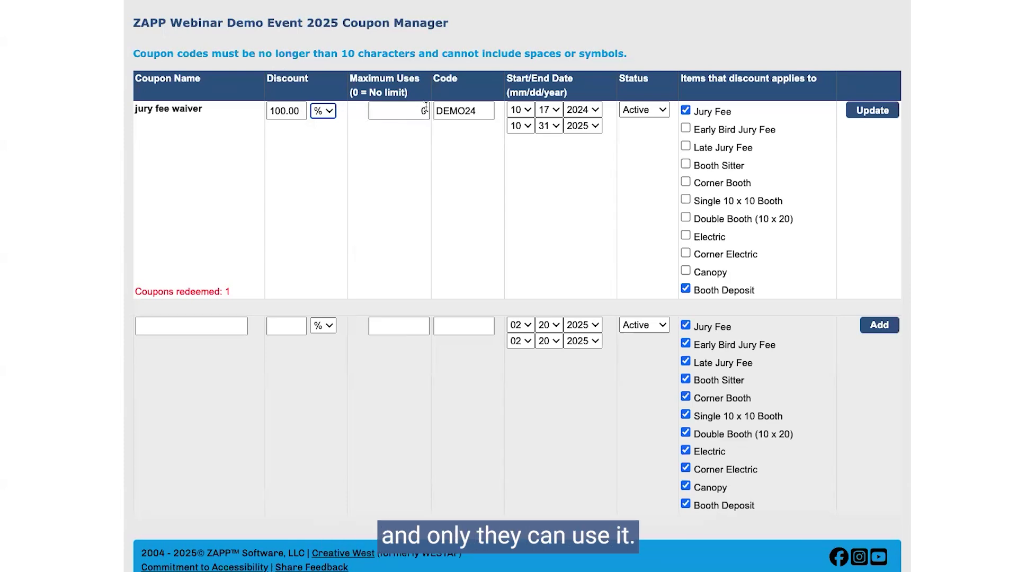
double_click(424, 109)
type("1")
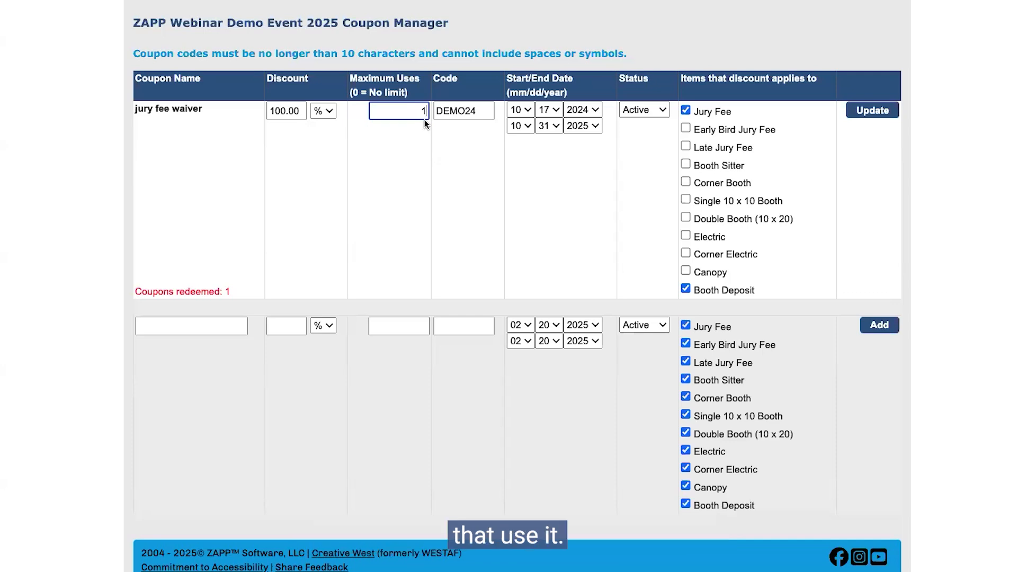
key("BackSpace")
type("50")
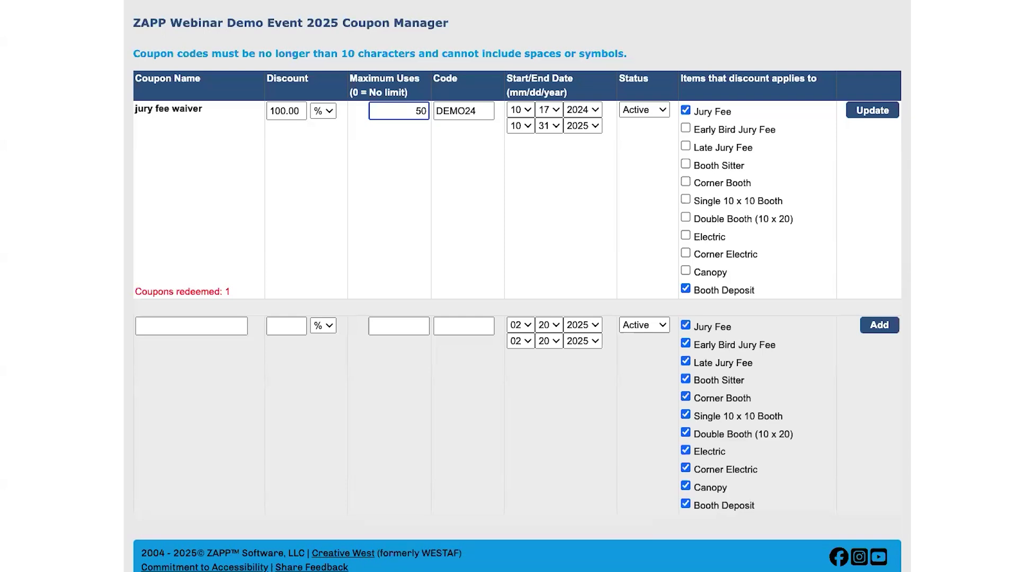
Keep the jury fee waiver coupon's status Active and remove Booth Deposit from its discounted items
double_click(445, 110)
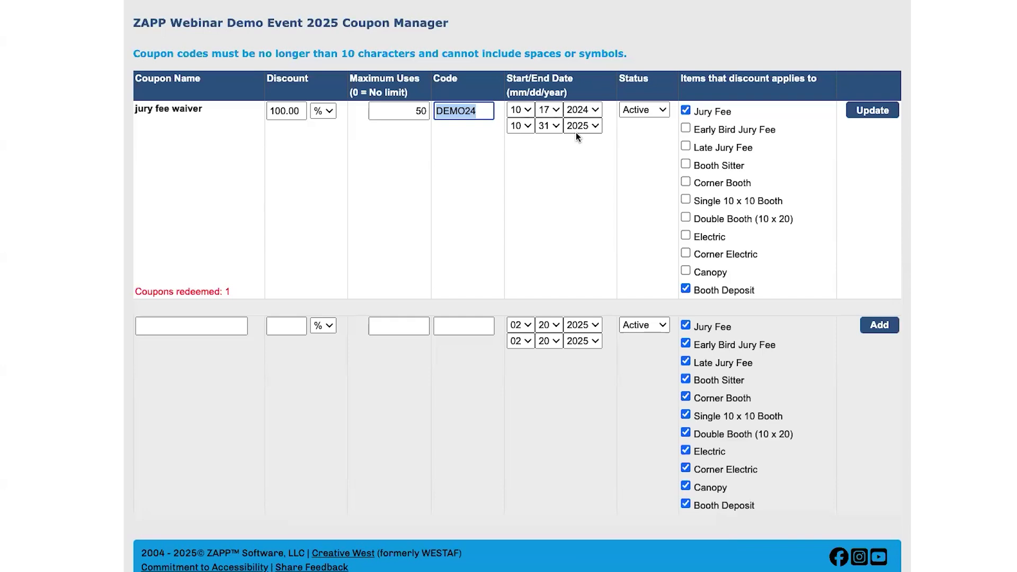
left_click(660, 109)
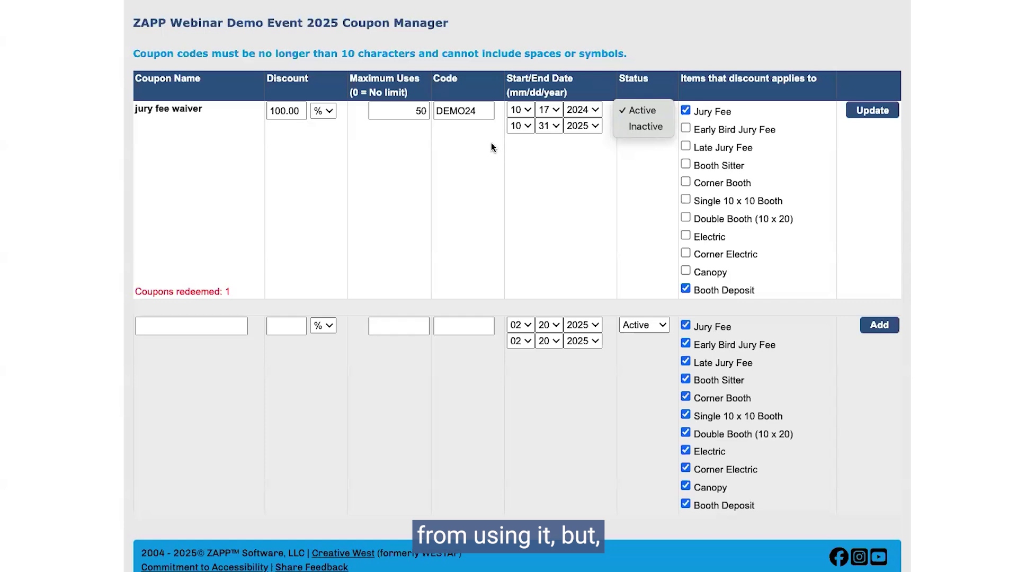
left_click(635, 109)
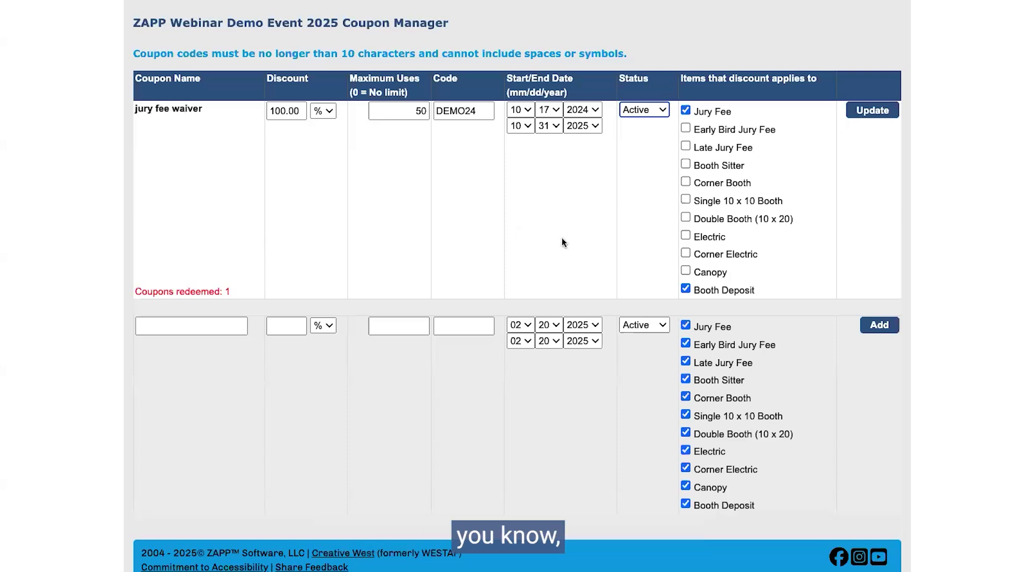
left_click(685, 288)
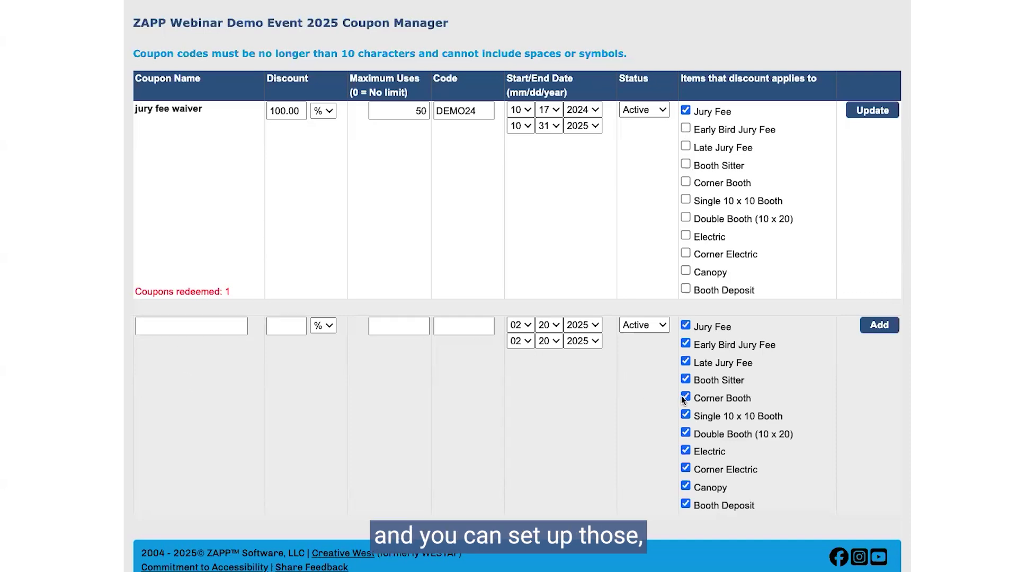
Limit the new coupon to Corner Booth, Single 10 x 10 Booth and Double Booth (10 x 20), and try to add it
left_click(685, 325)
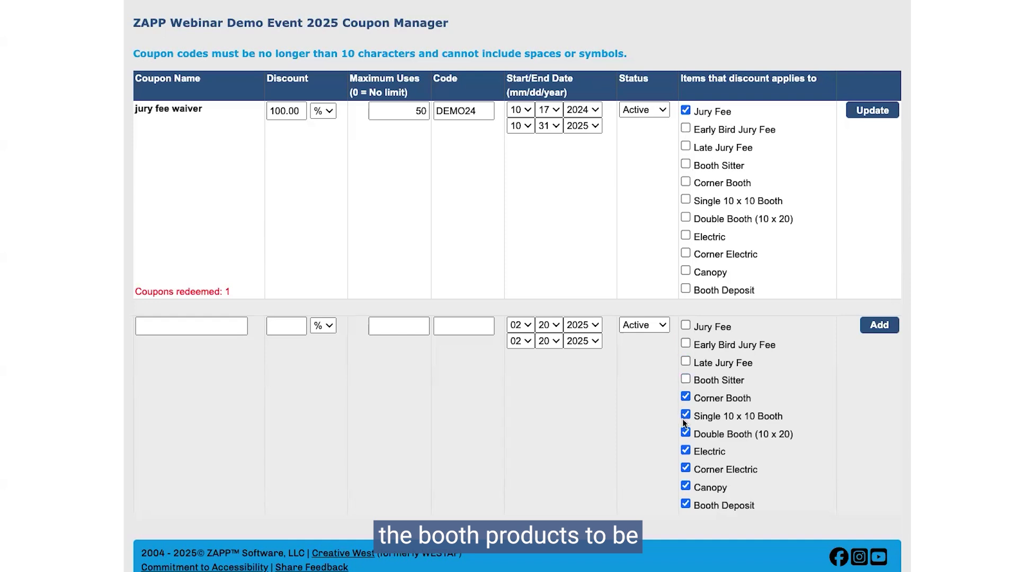
left_click(685, 503)
left_click(685, 486)
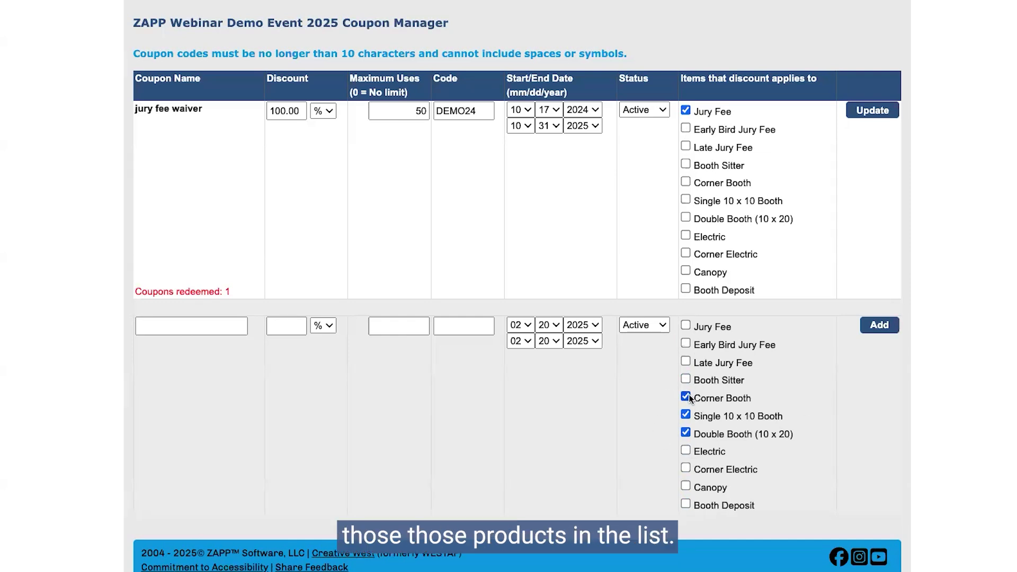
scroll(868, 297, "down", 2)
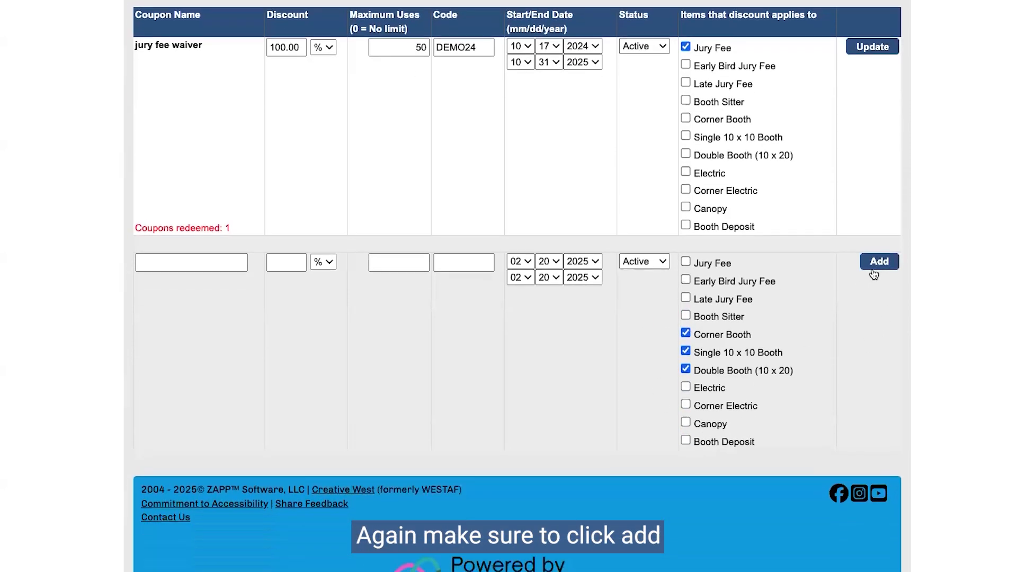
left_click(880, 262)
Check the jury fee waiver coupon's code, redemption count and start/end dates in the coupon manager
scroll(355, 378, "down", 5)
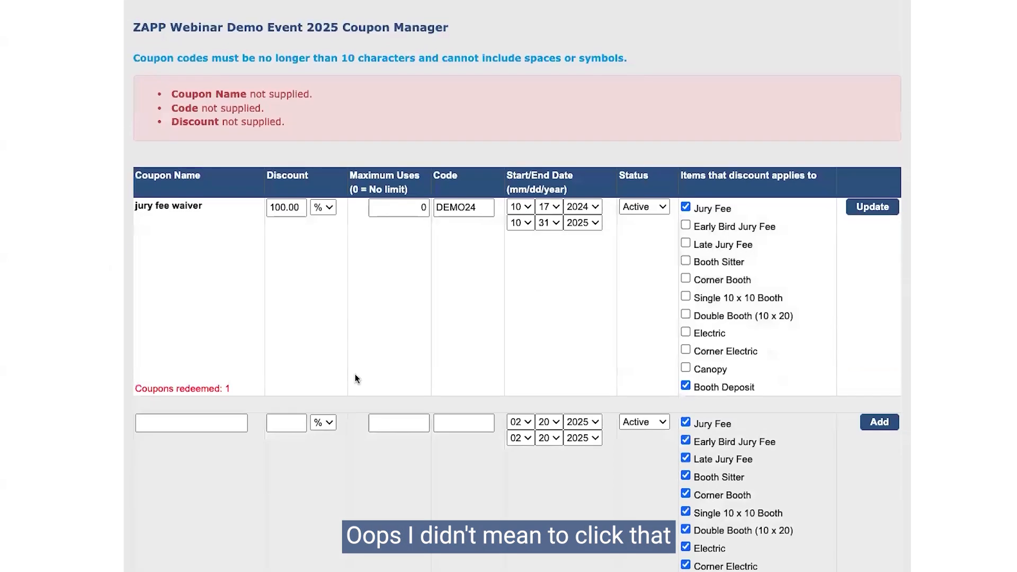
scroll(268, 254, "down", 5)
scroll(546, 271, "up", 3)
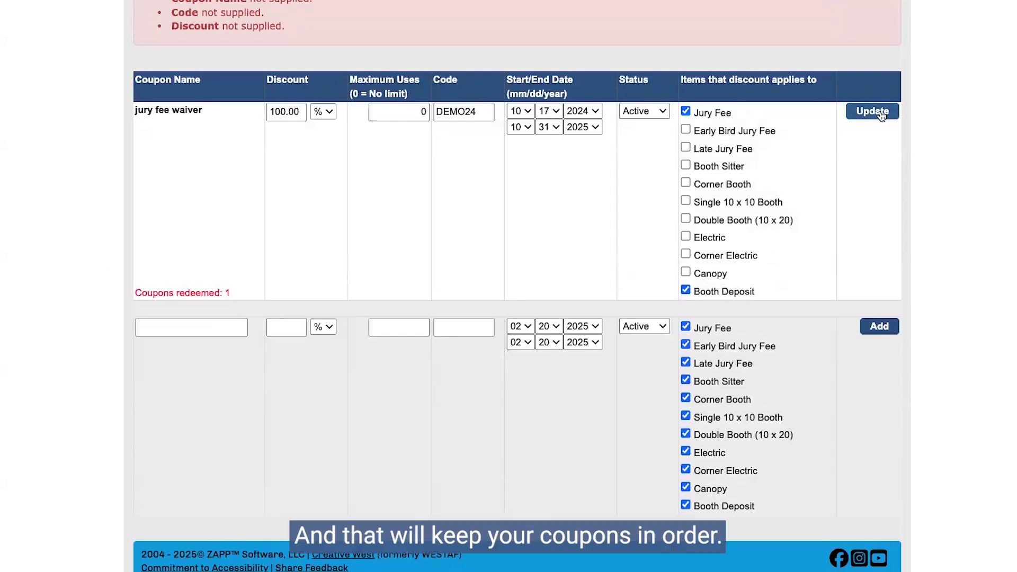
scroll(674, 230, "down", 1)
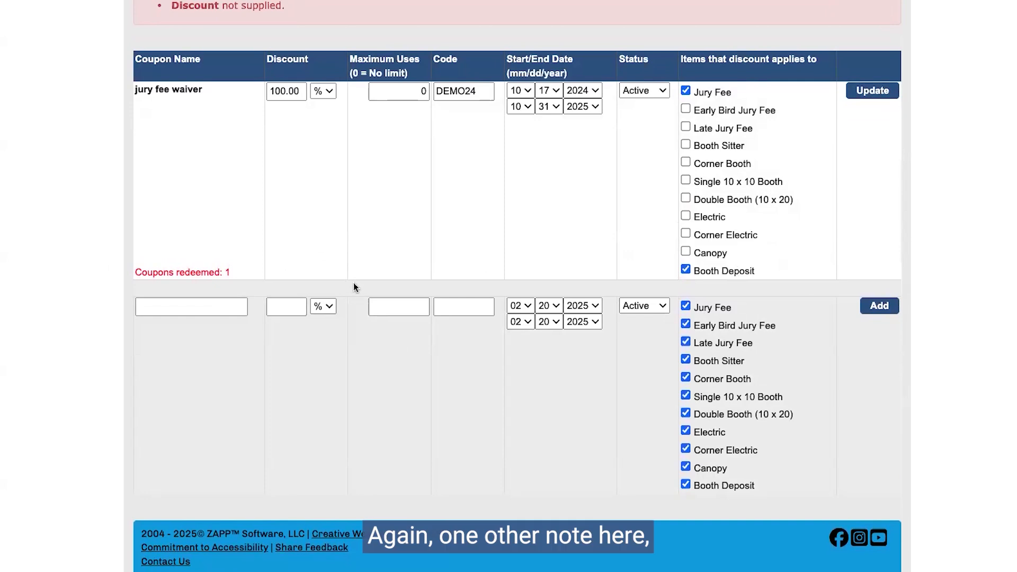
scroll(354, 281, "up", 3)
scroll(354, 287, "up", 2)
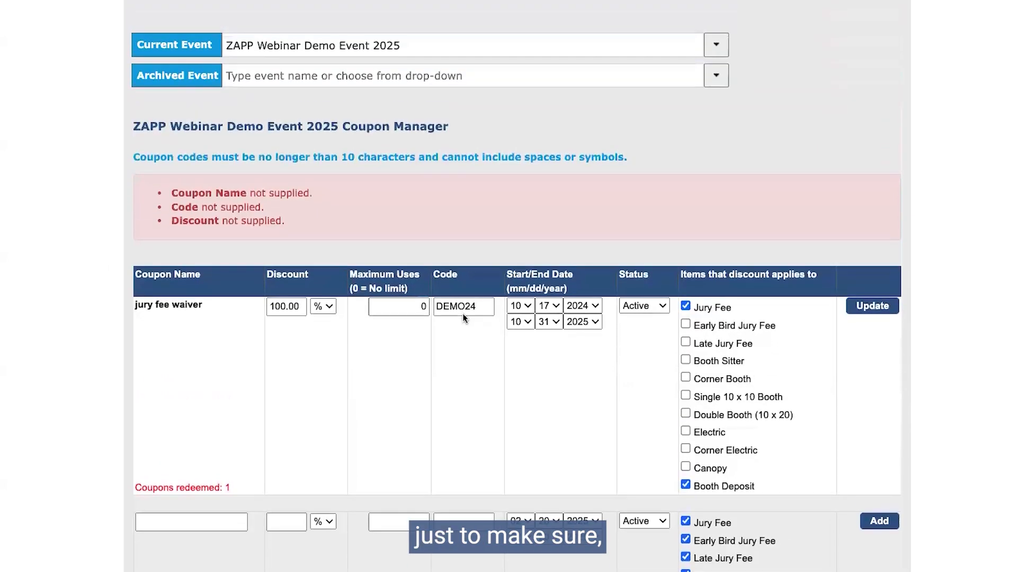
left_click_drag(480, 306, 418, 304)
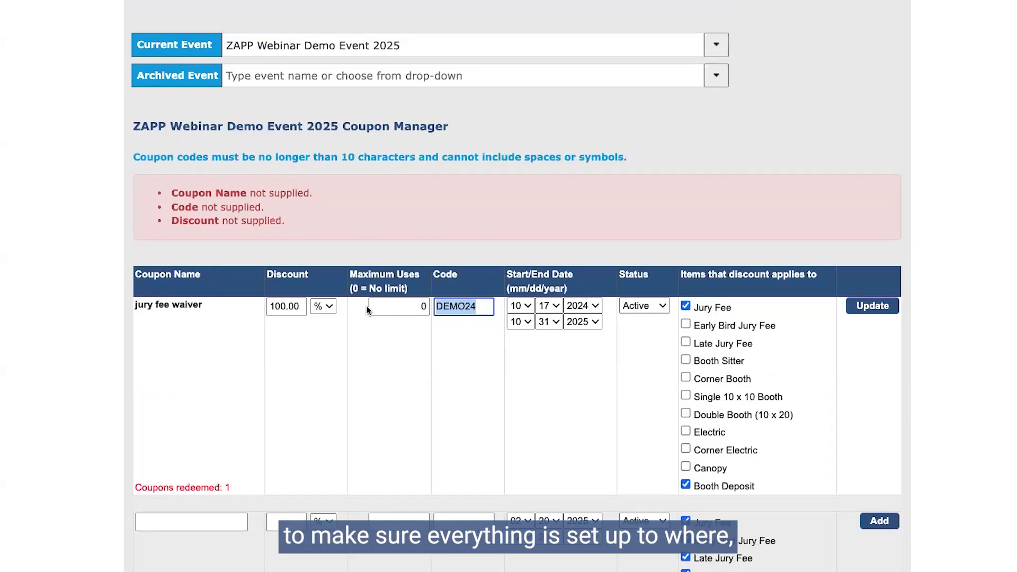
left_click_drag(237, 490, 219, 488)
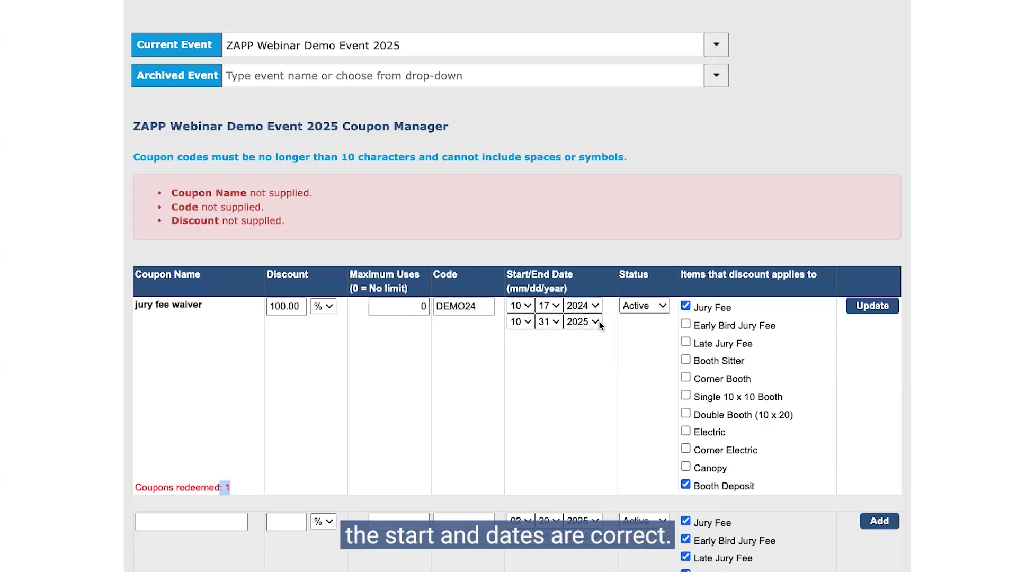
Leave the coupon manager and open the product list in the Event Editor for ZAPP Webinar Demo Event 2025
left_click(459, 391)
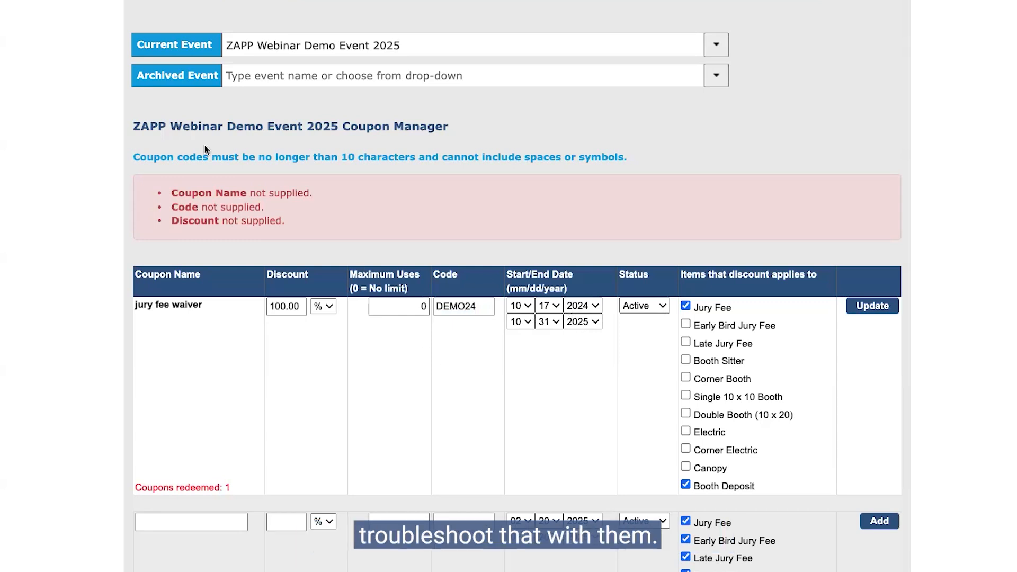
scroll(241, 194, "up", 2)
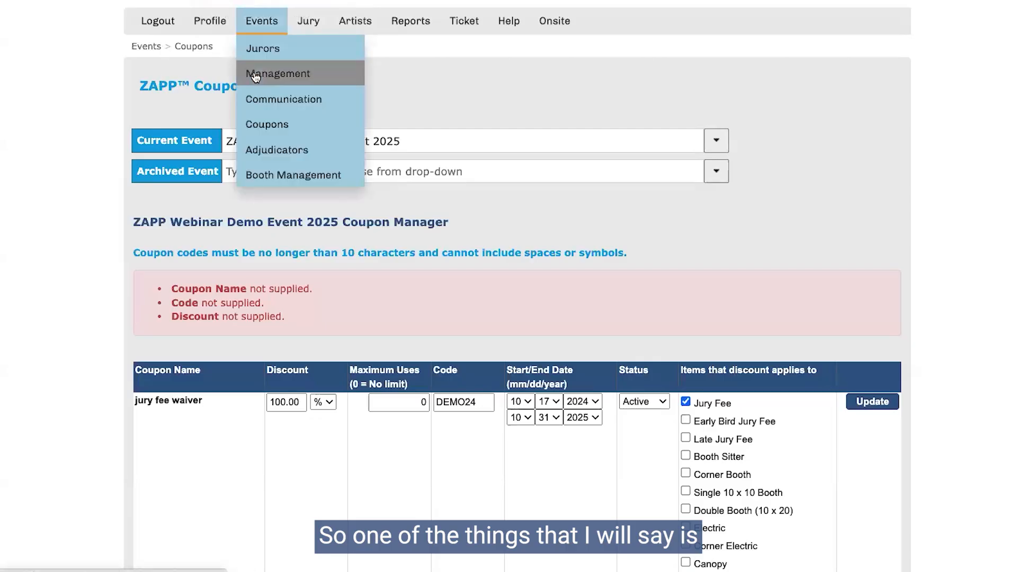
left_click(255, 77)
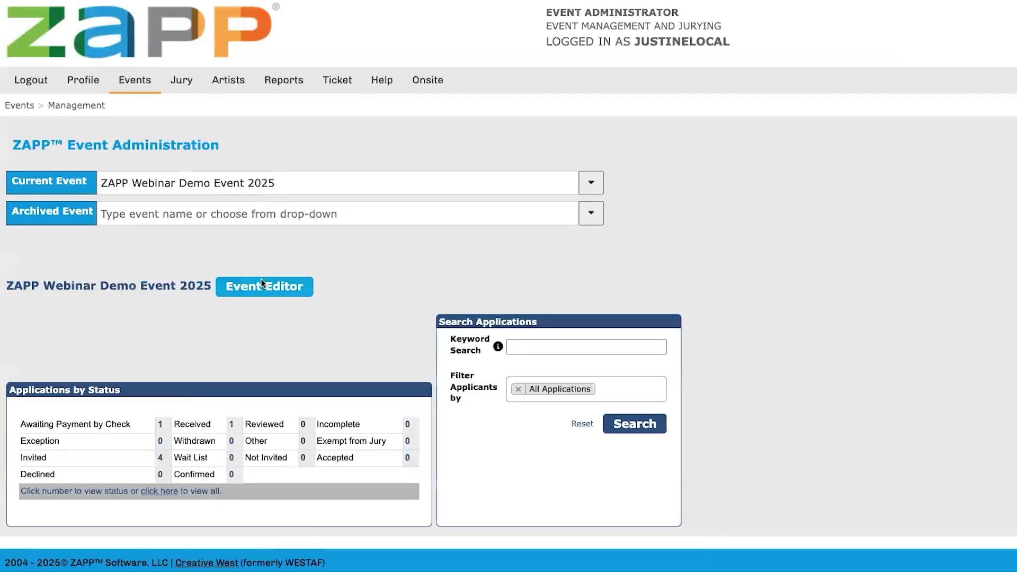
left_click(261, 281)
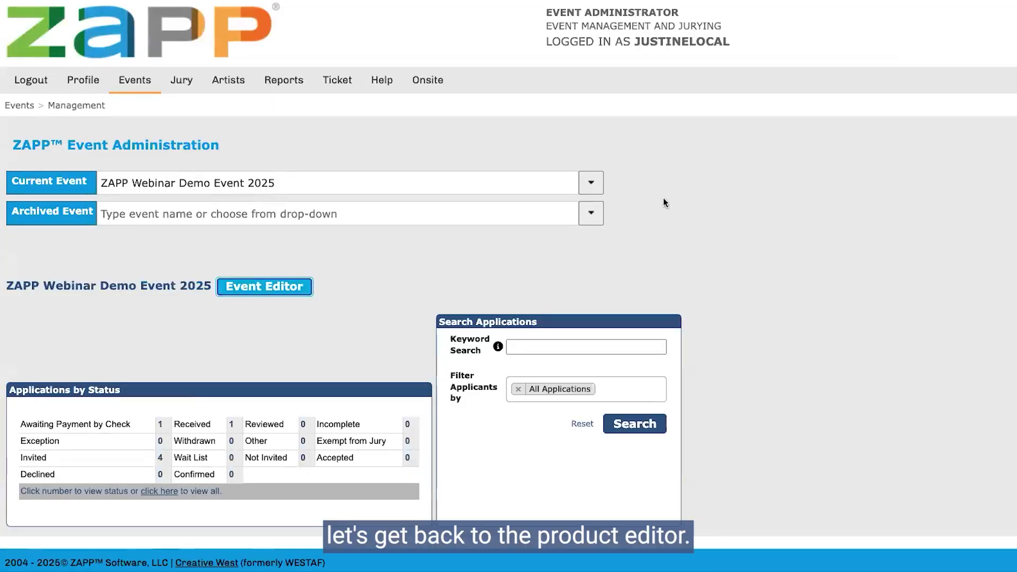
scroll(471, 307, "down", 5)
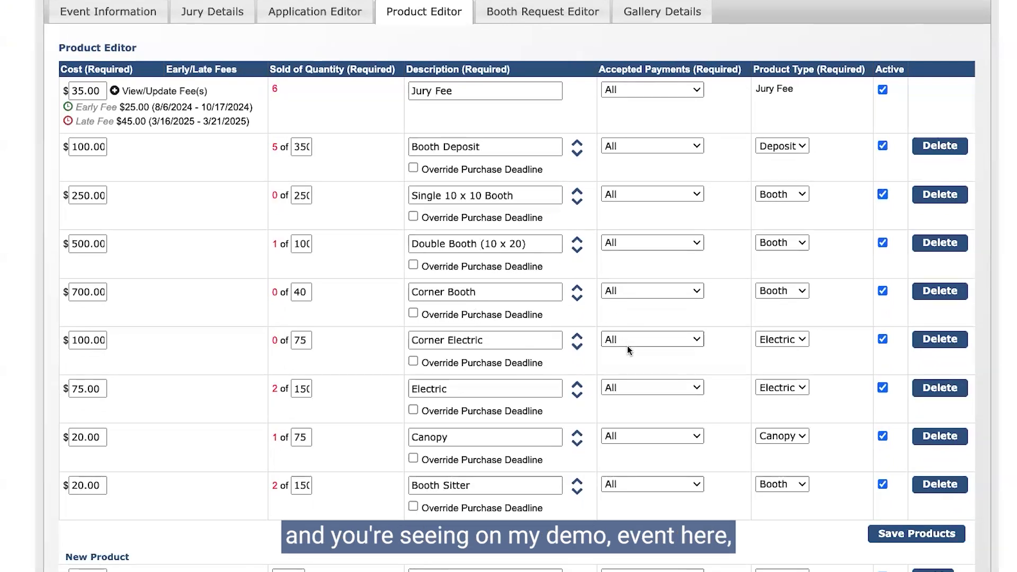
Move Corner Electric above Corner Booth in the product order and return it below Corner Booth
scroll(627, 345, "down", 1)
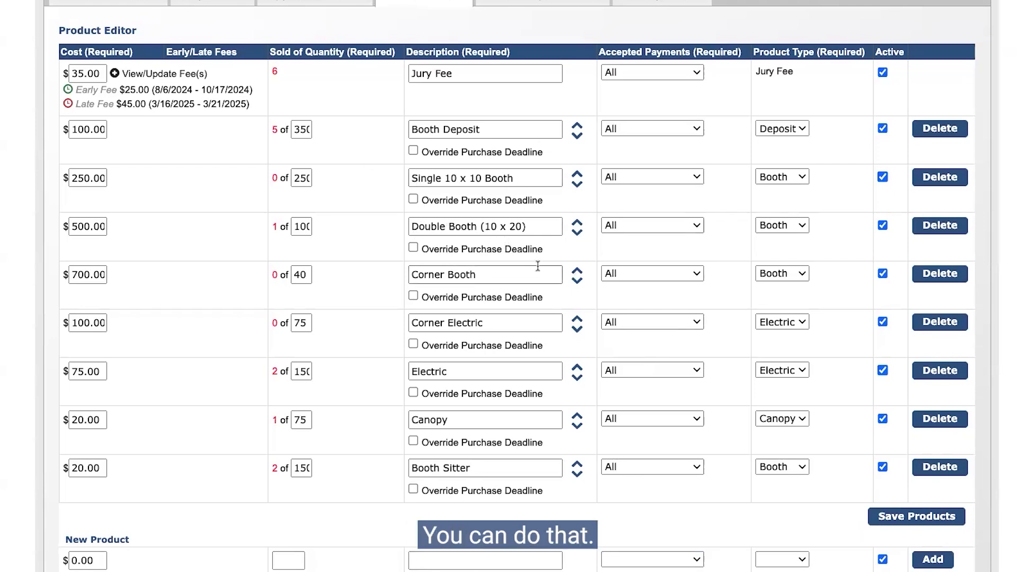
scroll(555, 273, "down", 1)
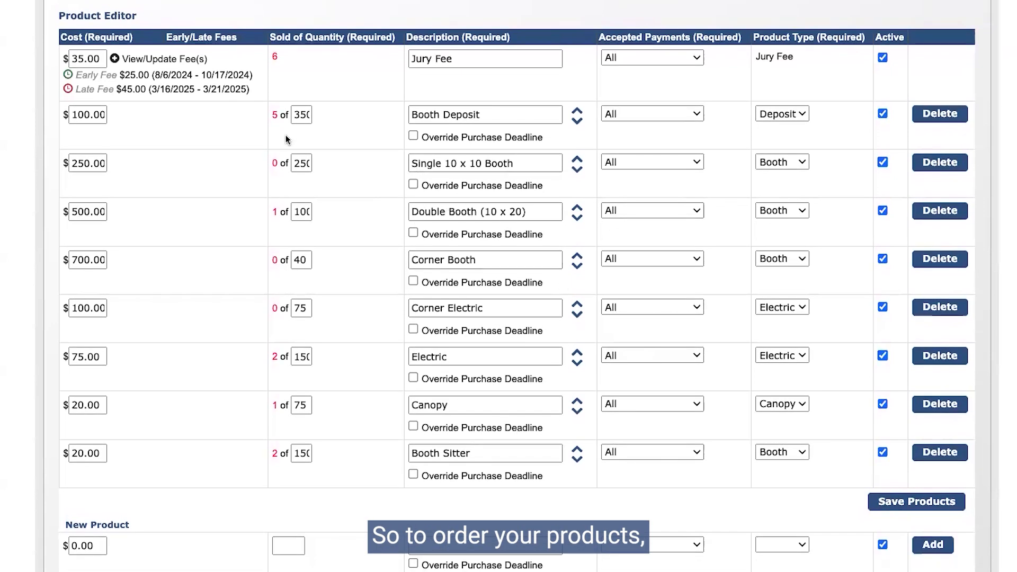
scroll(243, 272, "down", 1)
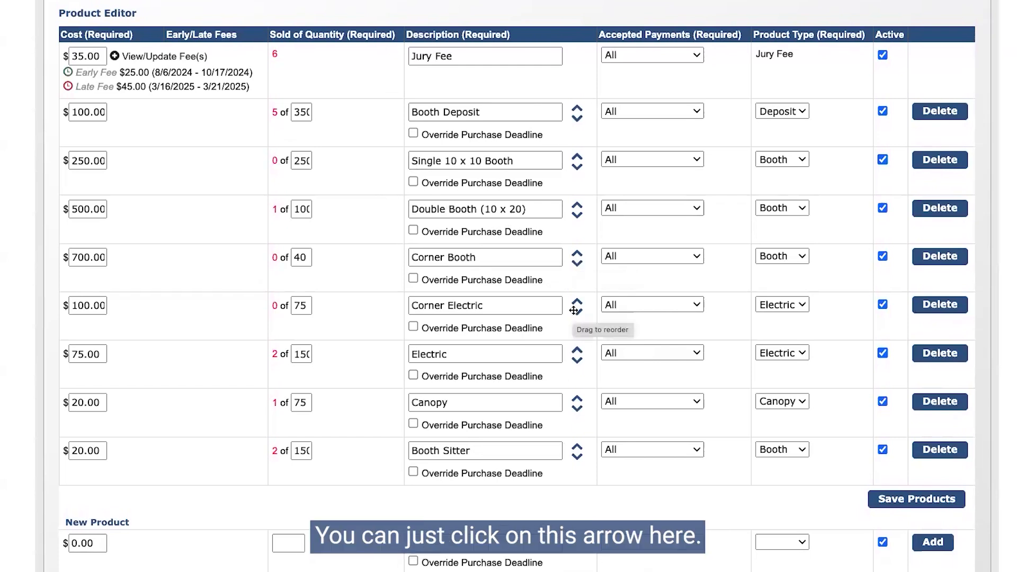
left_click_drag(576, 306, 544, 309)
left_click_drag(544, 295, 546, 300)
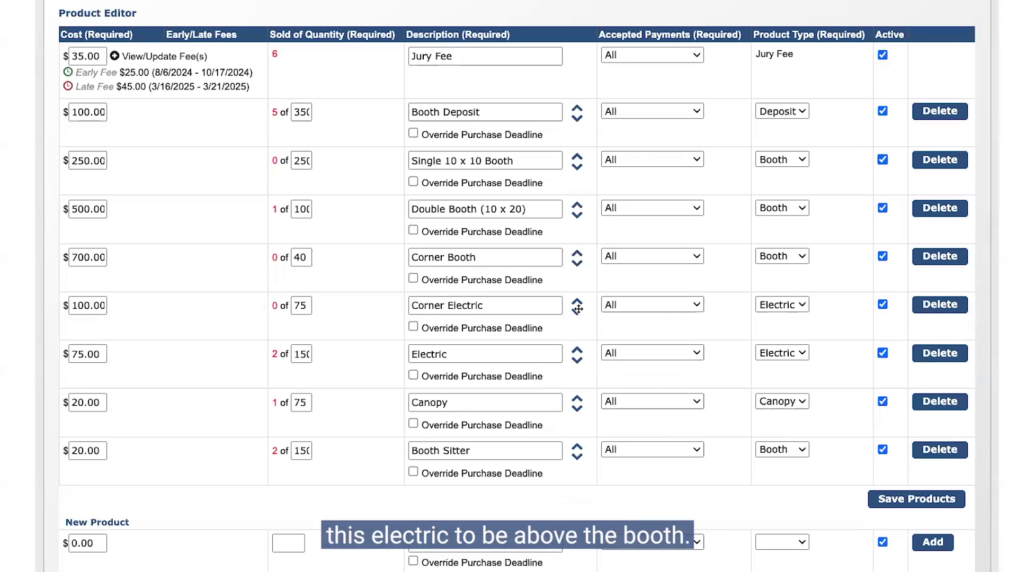
left_click_drag(577, 309, 563, 256)
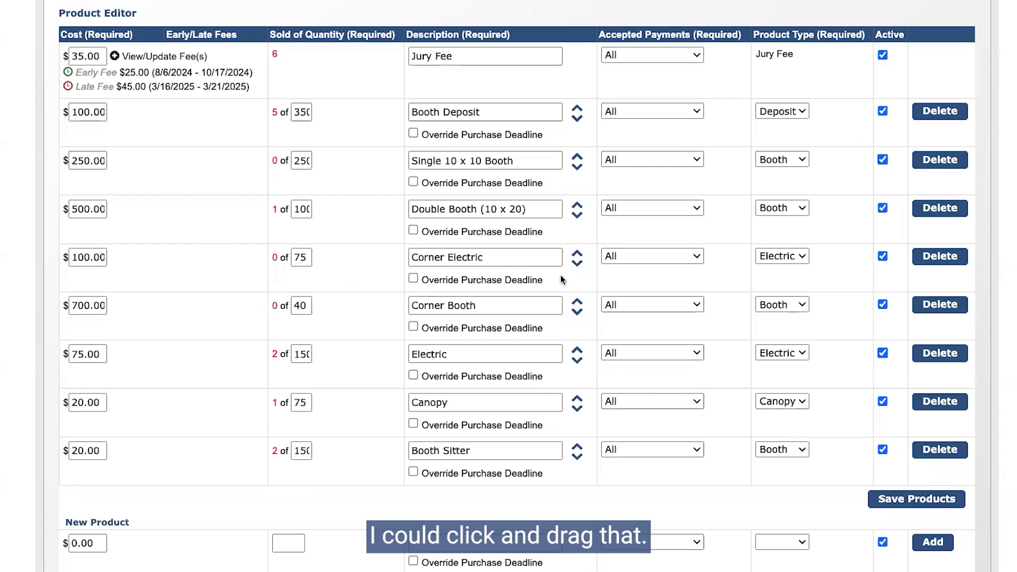
left_click_drag(577, 308, 556, 252)
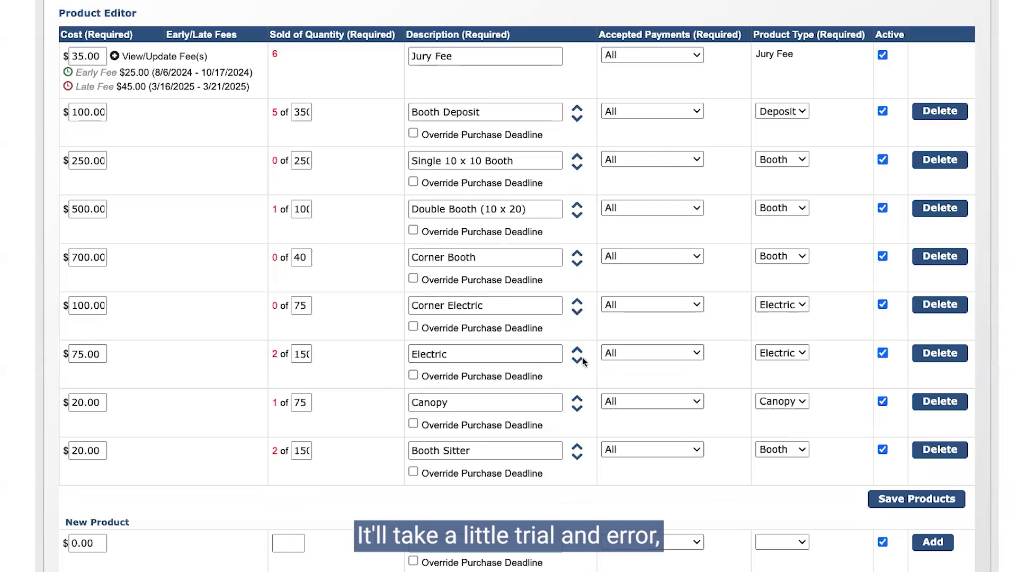
Move Electric above Double Booth (10 x 20), return it below Corner Electric, and save the products
left_click_drag(578, 346, 524, 208)
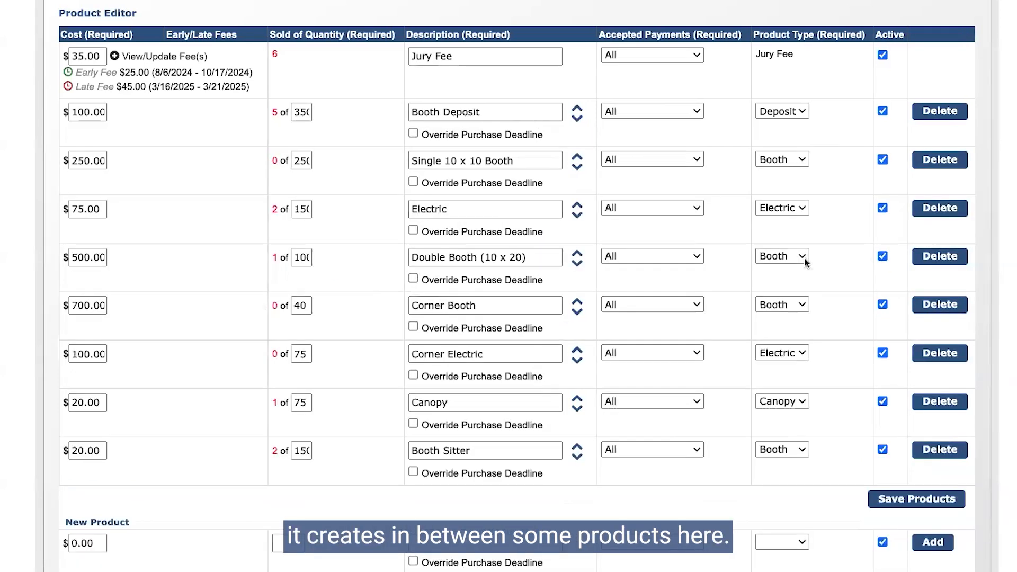
left_click_drag(577, 209, 583, 352)
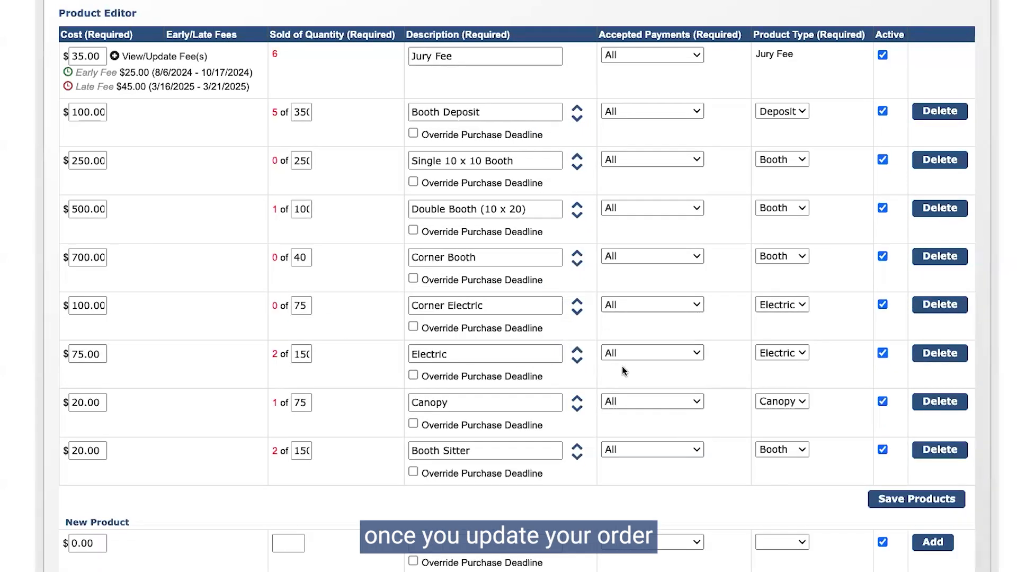
left_click(894, 500)
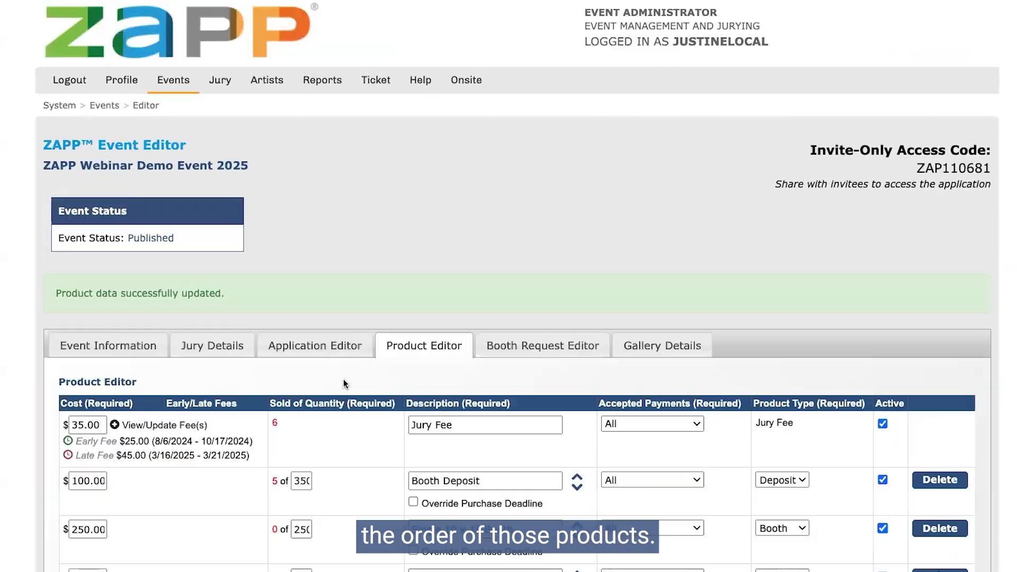
Review the product list, examining the Corner Booth description, the order of booth and electric products, and the Active settings
scroll(343, 379, "down", 7)
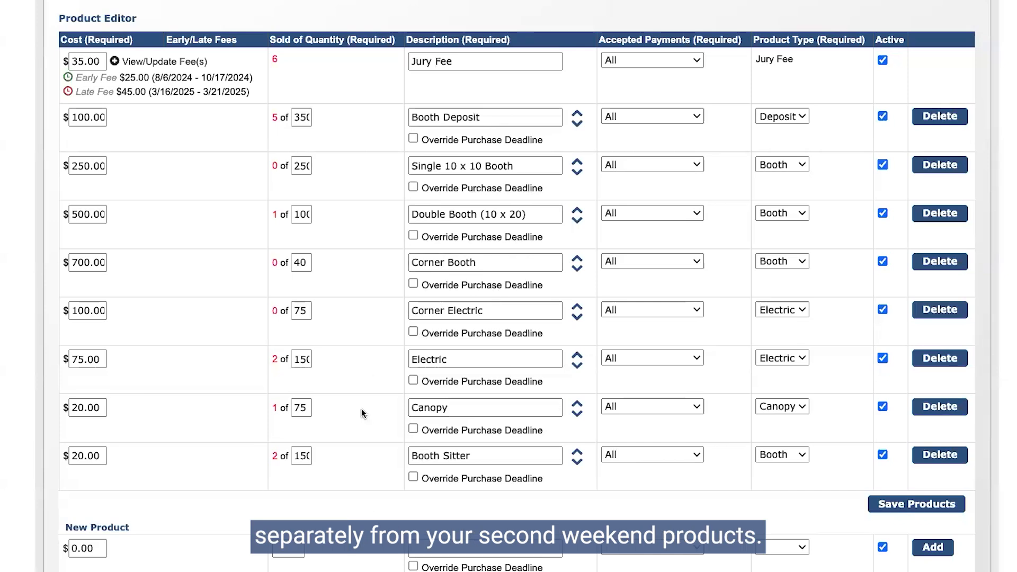
left_click_drag(478, 262, 412, 262)
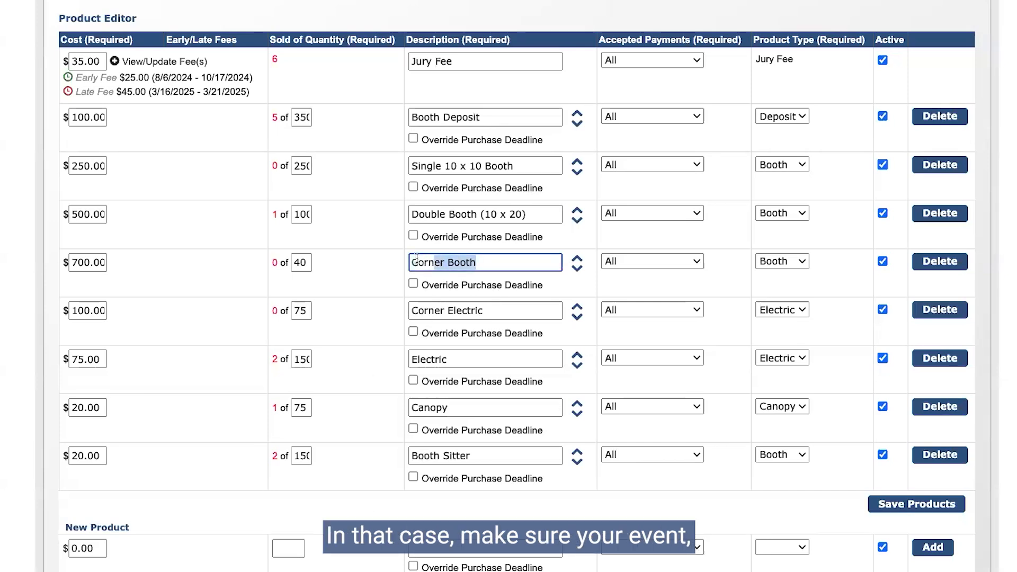
left_click(485, 259)
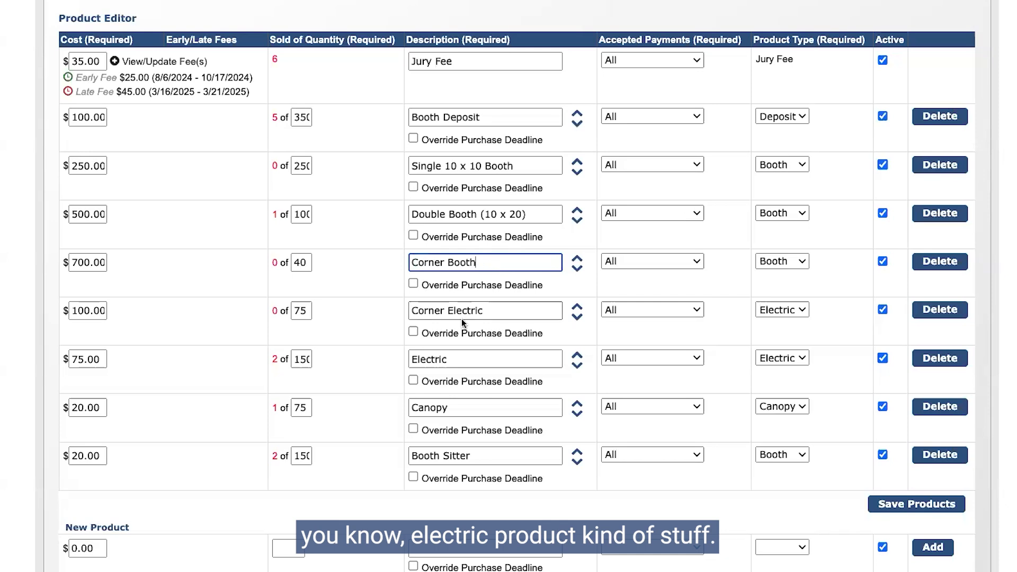
scroll(457, 324, "down", 1)
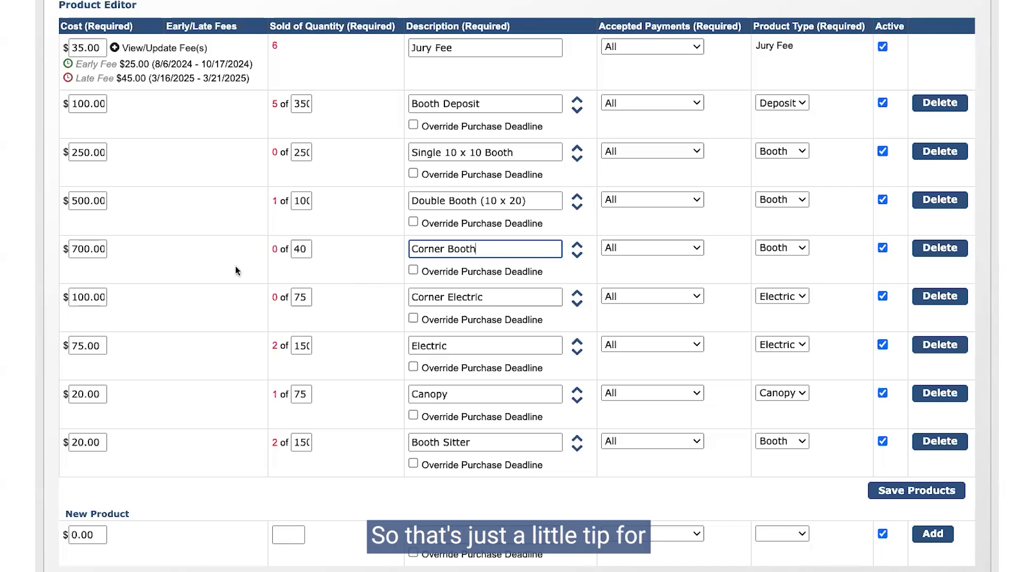
scroll(258, 309, "down", 1)
scroll(336, 336, "down", 2)
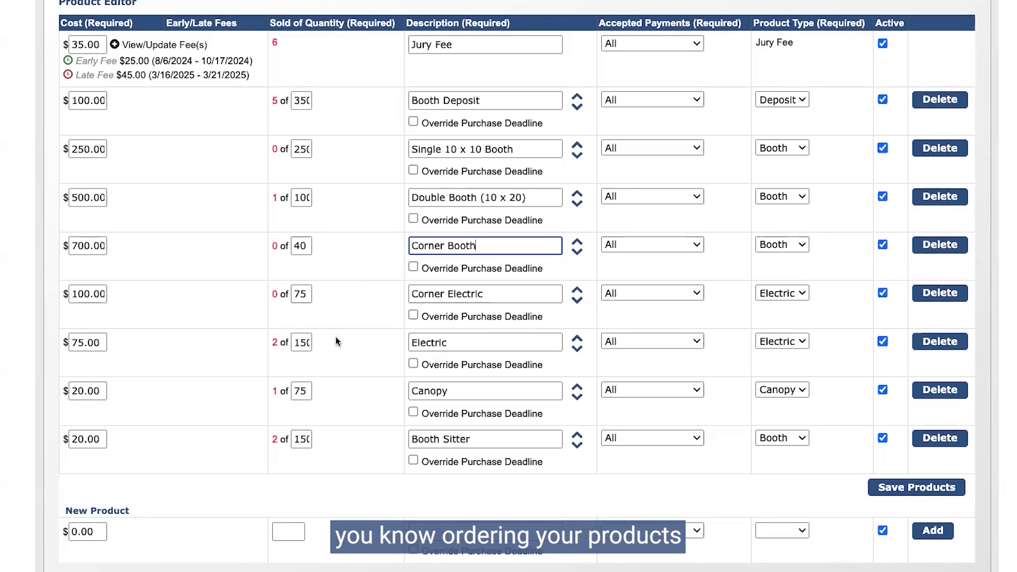
scroll(335, 335, "down", 1)
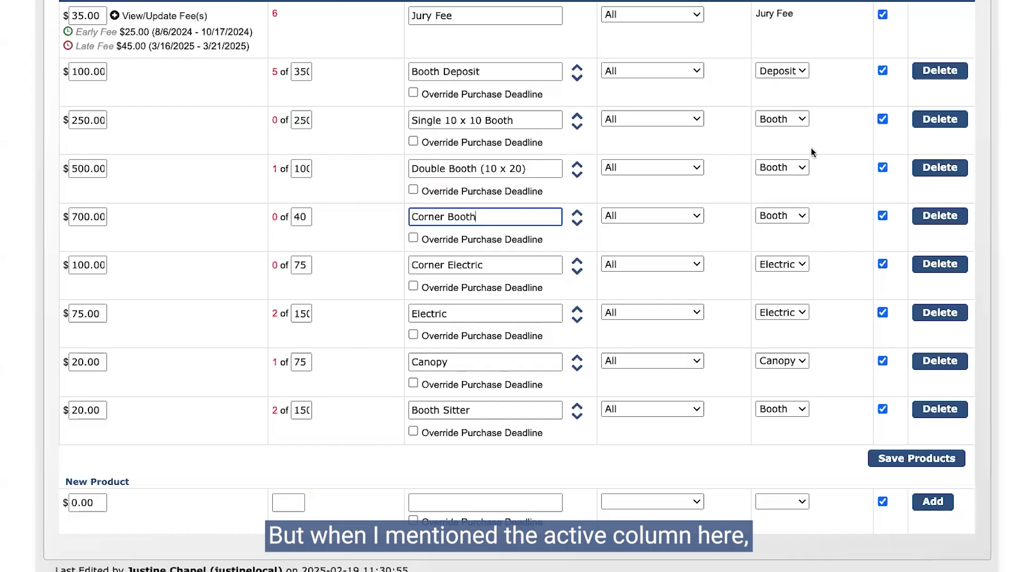
scroll(842, 150, "up", 4)
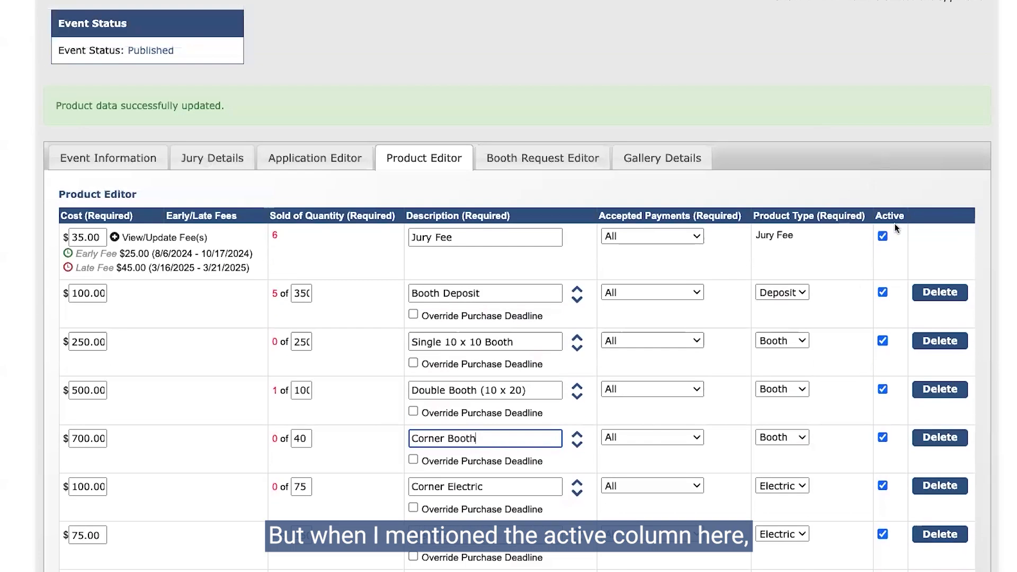
scroll(873, 228, "down", 2)
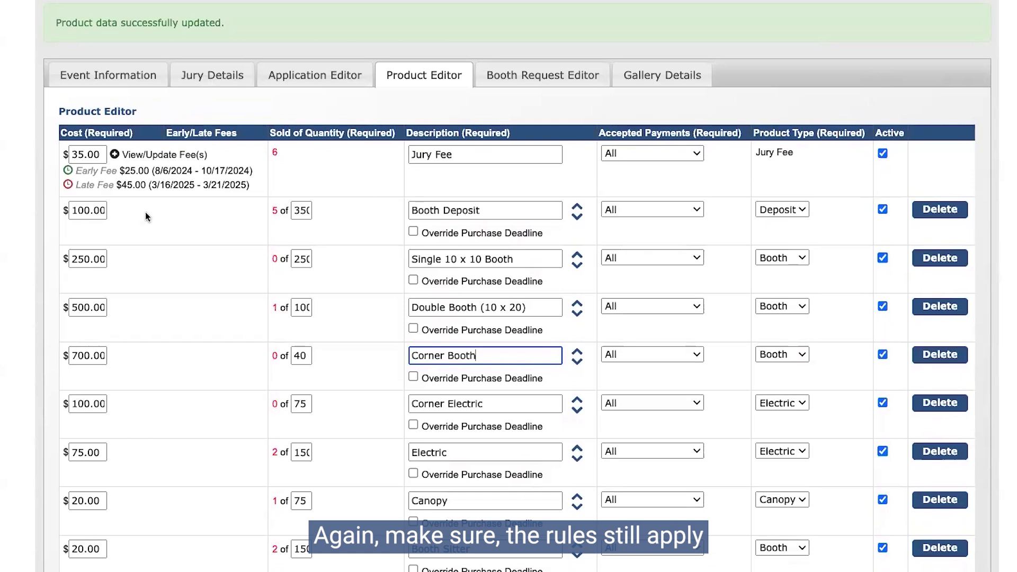
scroll(830, 225, "down", 1)
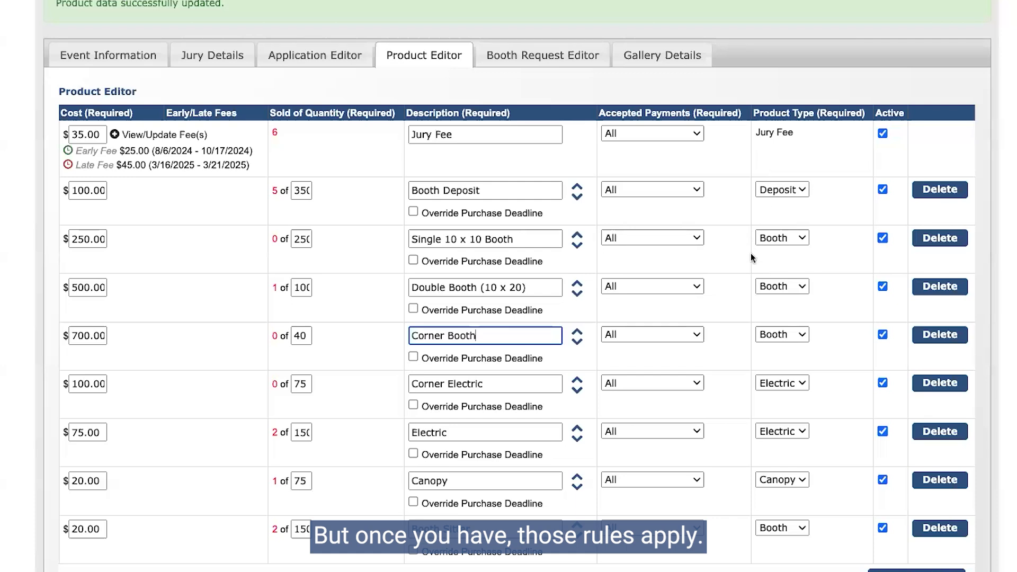
Deactivate the Corner Booth product and save the products
scroll(699, 246, "down", 2)
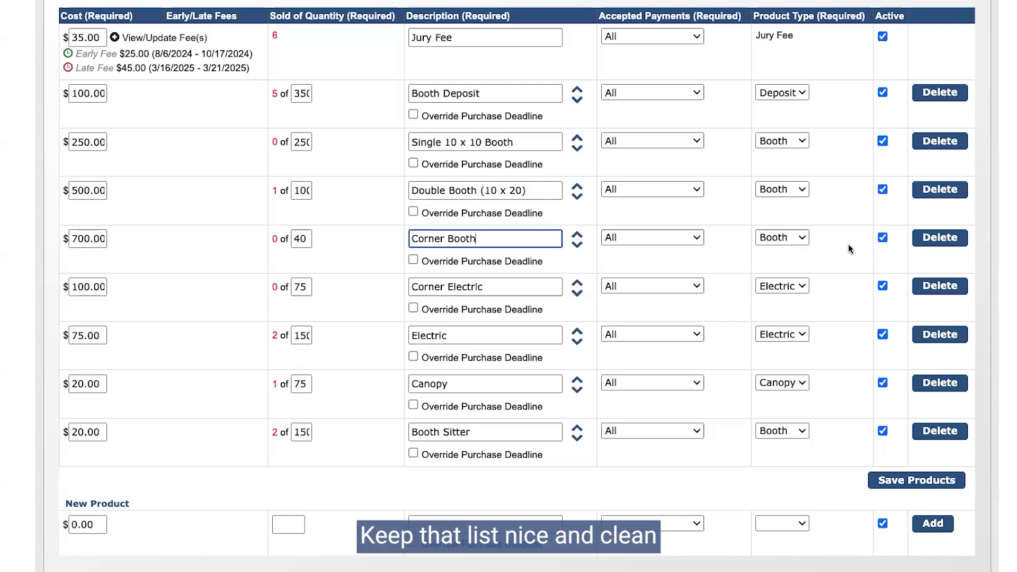
left_click(883, 238)
scroll(884, 265, "down", 2)
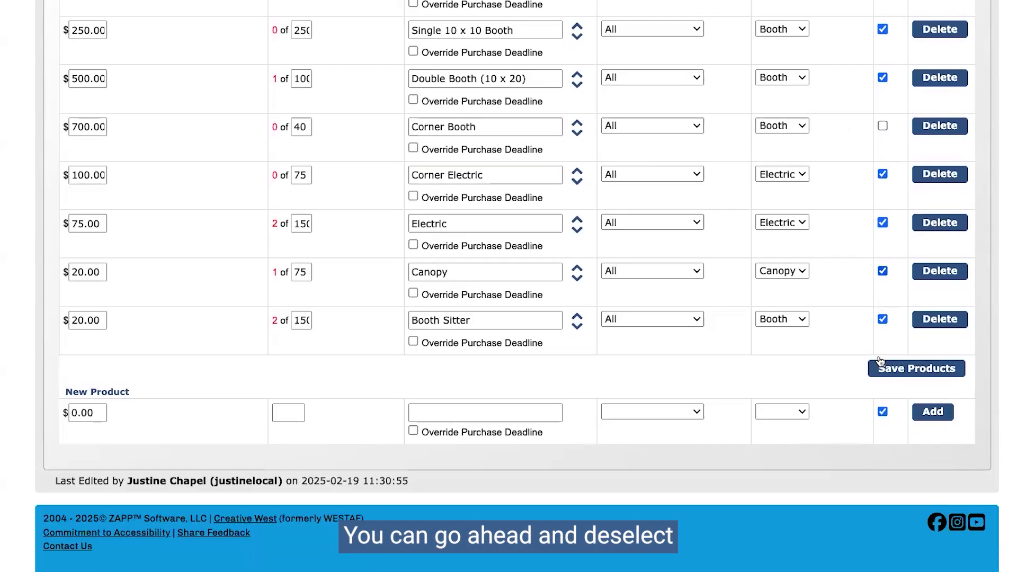
left_click(881, 359)
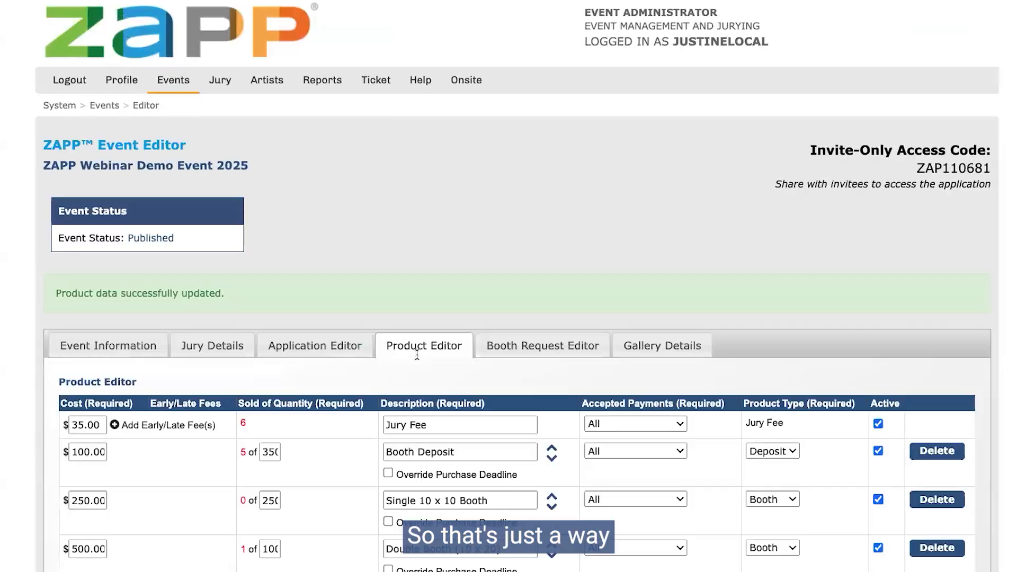
Deactivate the Double Booth (10 x 20) product and save the products
scroll(417, 355, "down", 8)
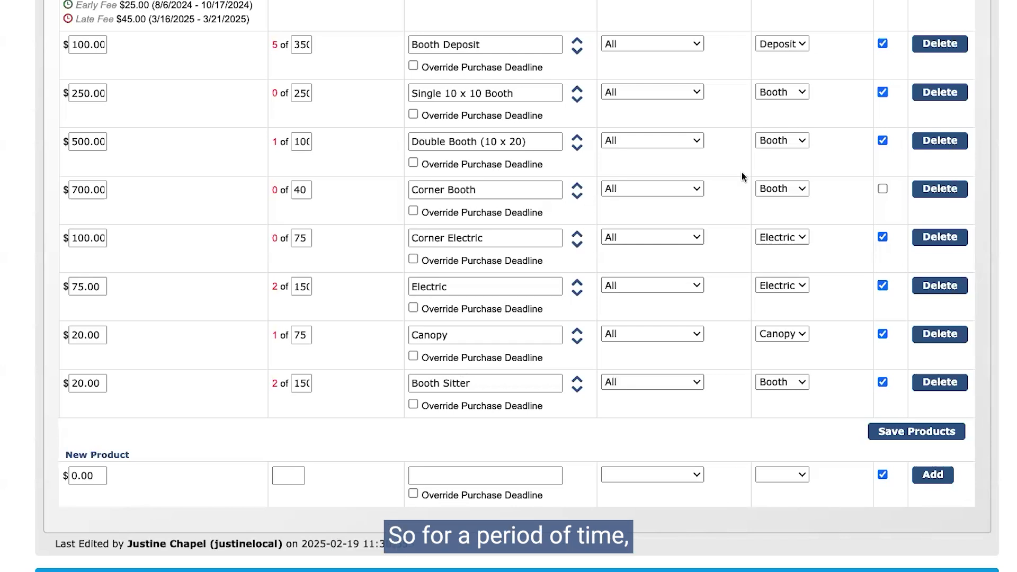
left_click(881, 138)
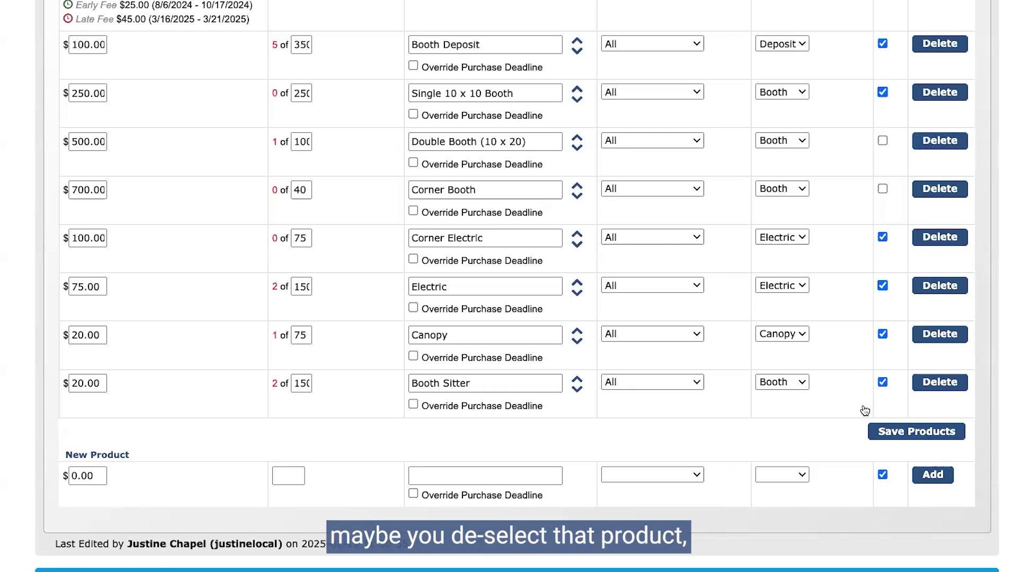
left_click(881, 431)
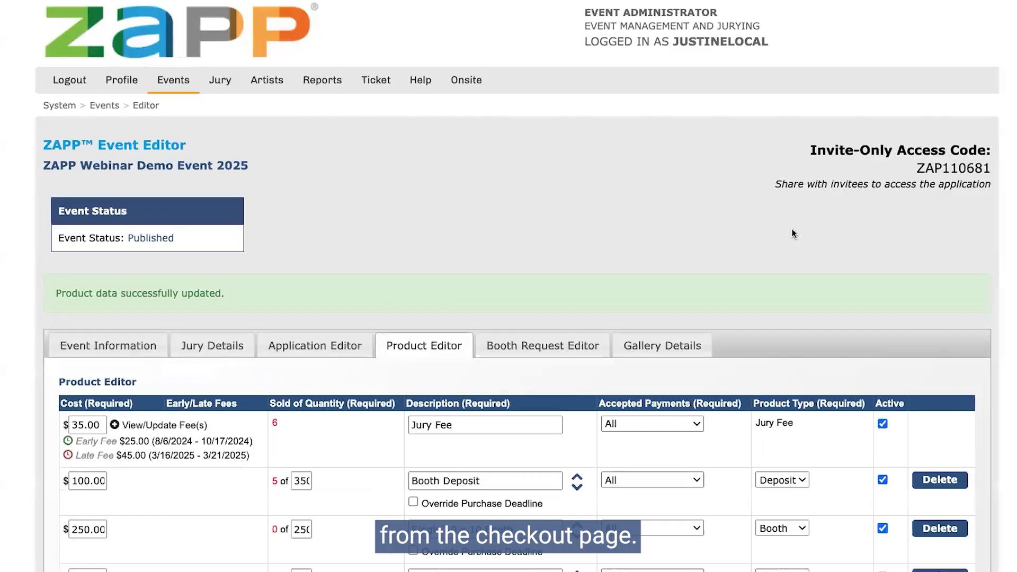
Reactivate the Double Booth (10 x 20) product, save the products, and check the Active settings in the product list
scroll(786, 242, "down", 3)
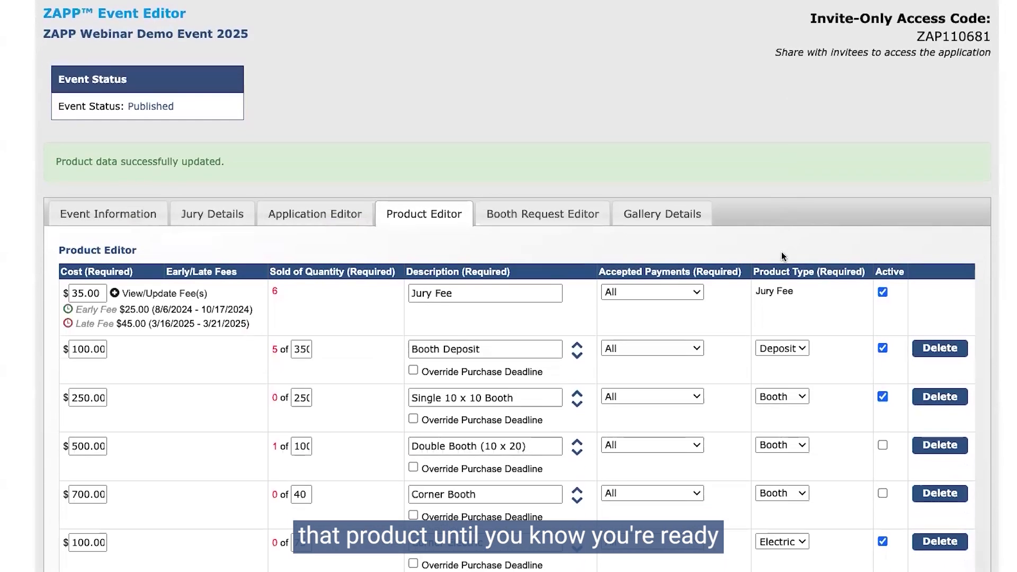
scroll(781, 252, "down", 3)
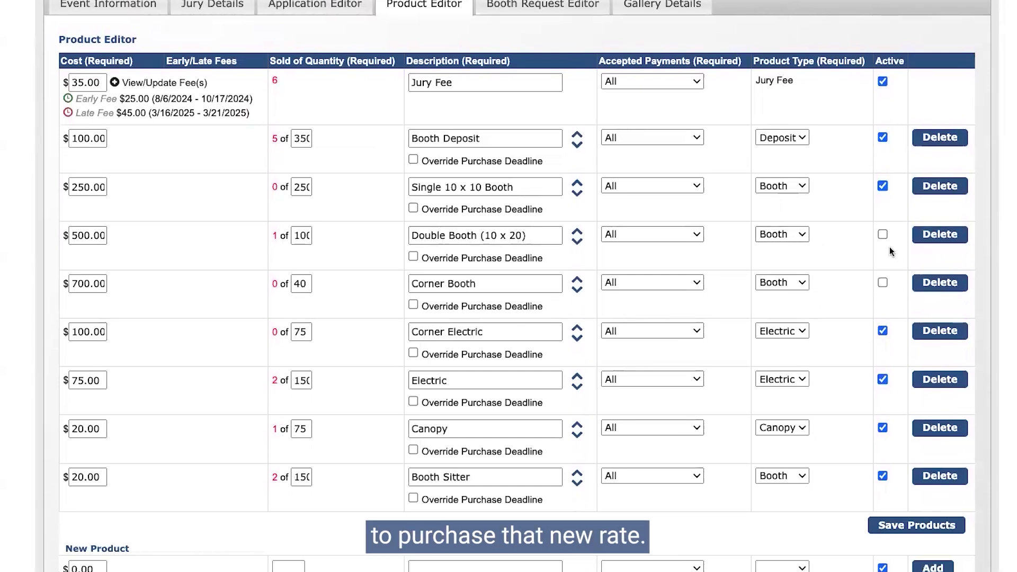
left_click(882, 235)
scroll(884, 452, "down", 1)
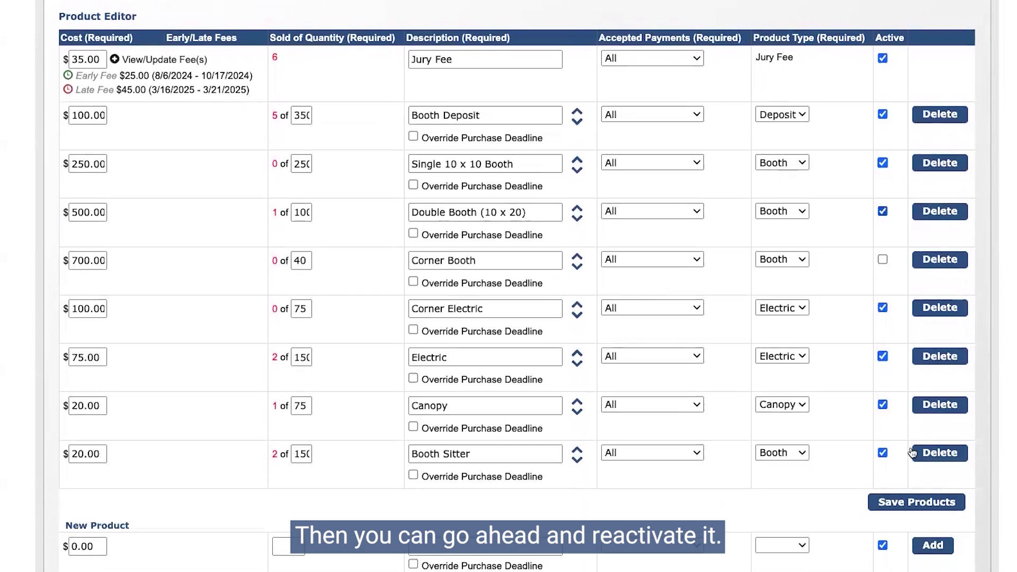
left_click(911, 501)
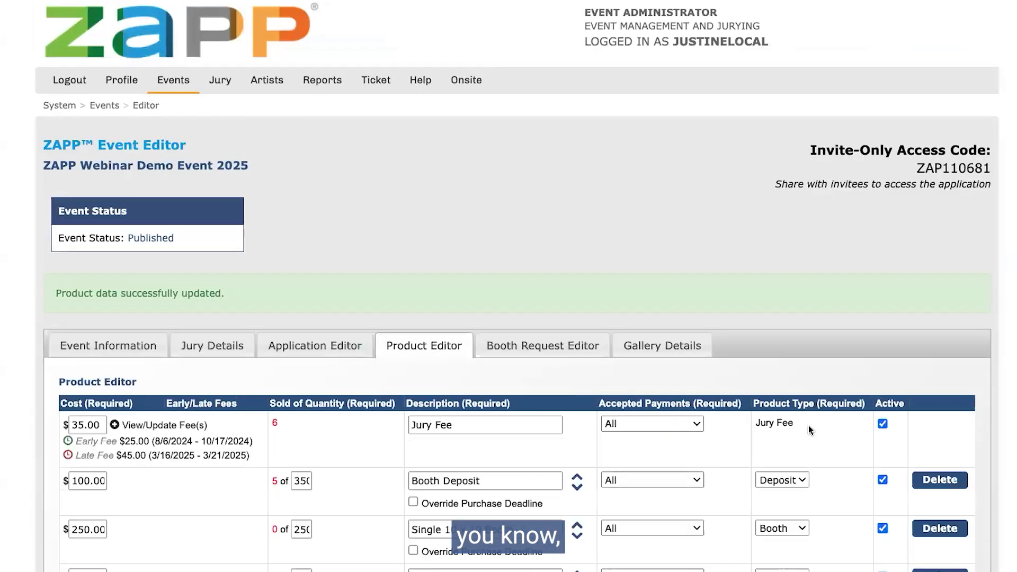
scroll(808, 425, "down", 6)
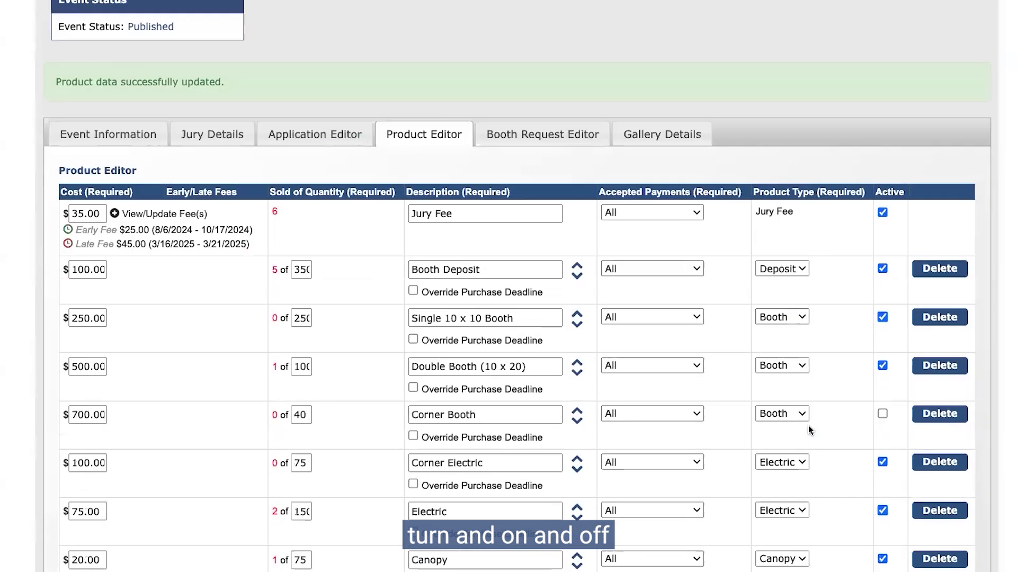
scroll(808, 425, "down", 2)
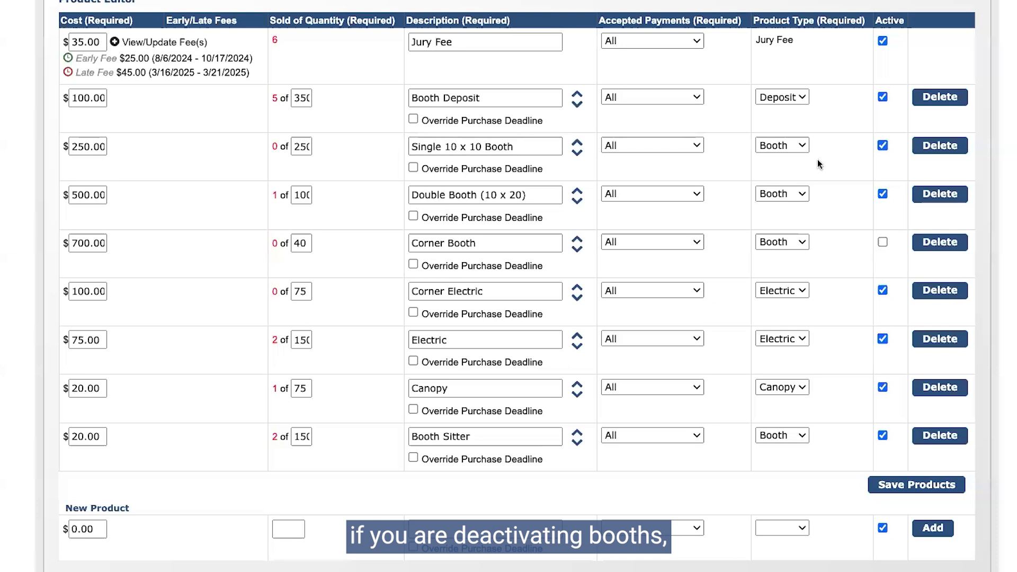
Check the product type options available for the Single 10 x 10 Booth product
left_click(789, 146)
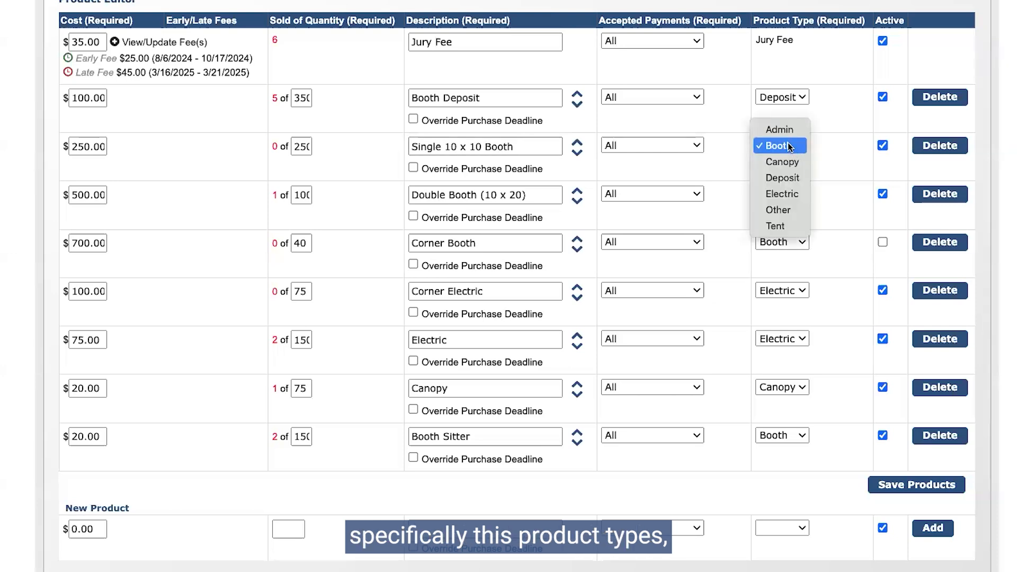
left_click(790, 146)
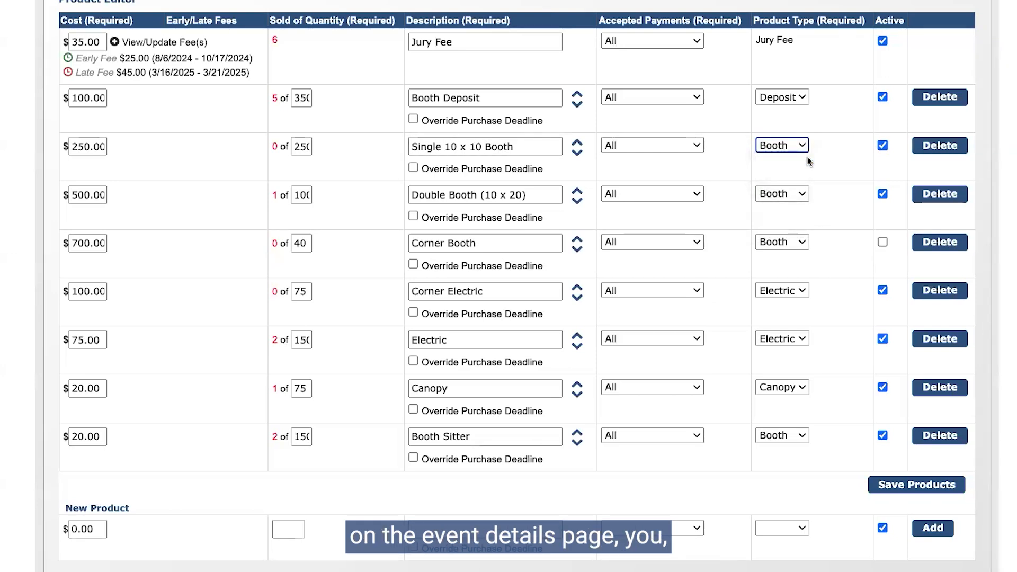
Open the preview of the event's public page from the Event Information settings
scroll(808, 158, "up", 1)
scroll(160, 104, "up", 2)
left_click(120, 64)
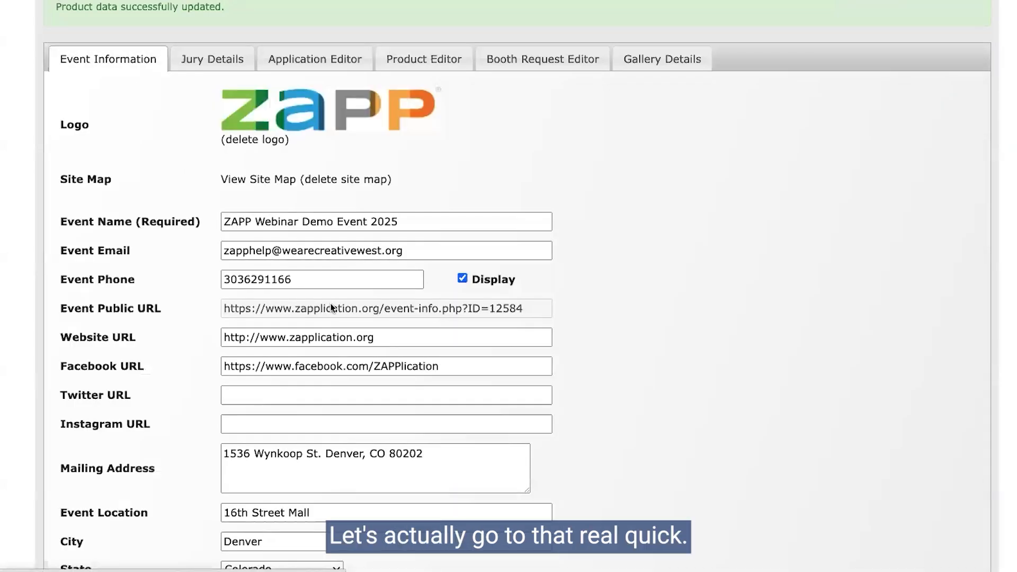
triple_click(332, 308)
scroll(220, 453, "down", 10)
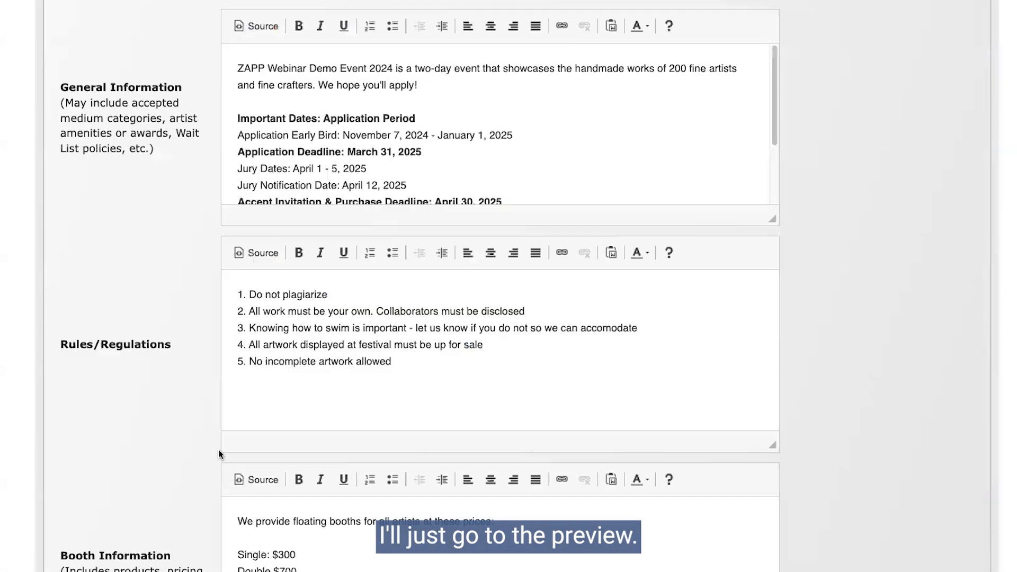
scroll(220, 454, "down", 10)
left_click(91, 334)
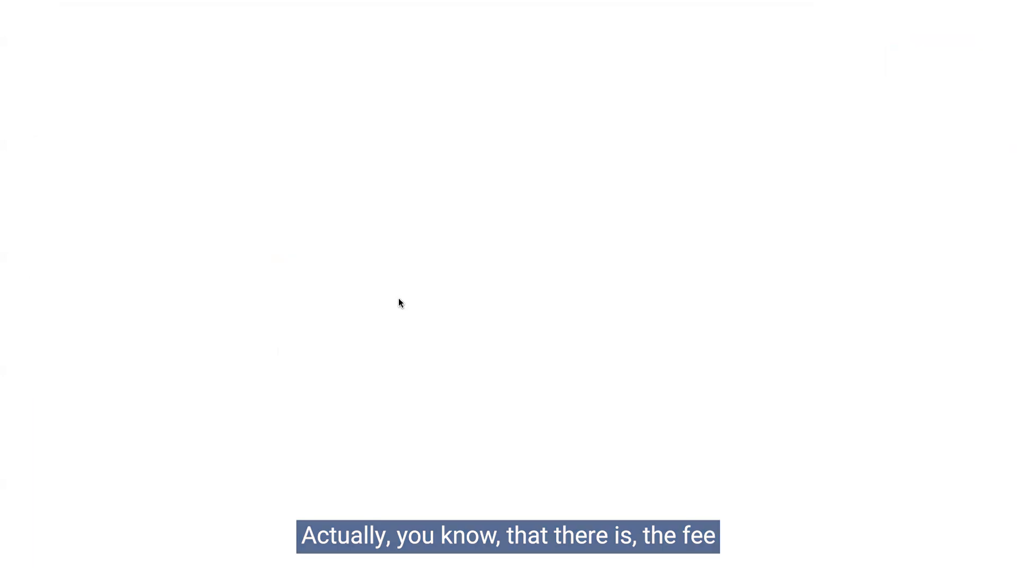
Examine the event preview for the listed fees and any booth price range
scroll(296, 323, "down", 4)
scroll(189, 319, "down", 1)
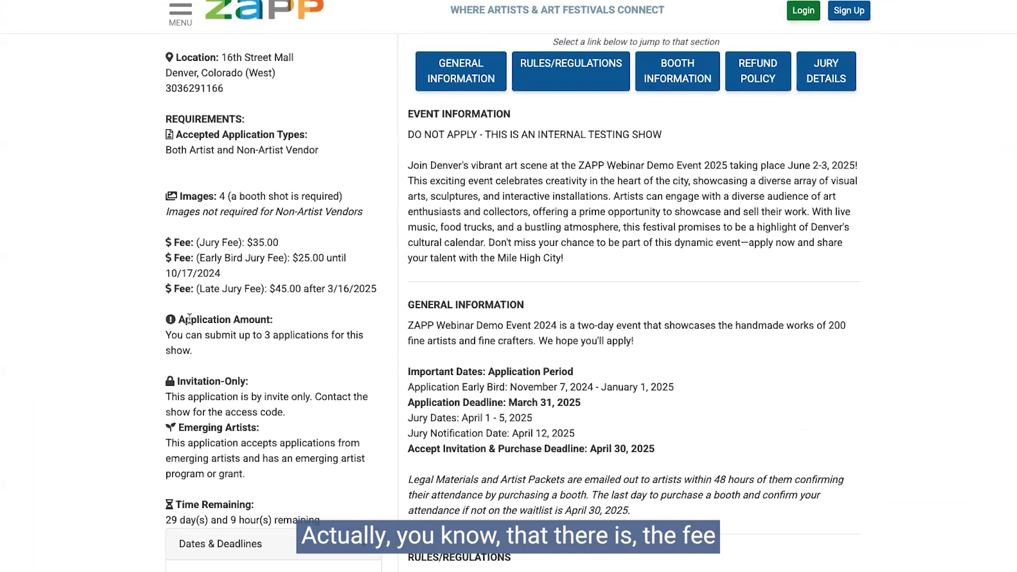
scroll(189, 318, "down", 2)
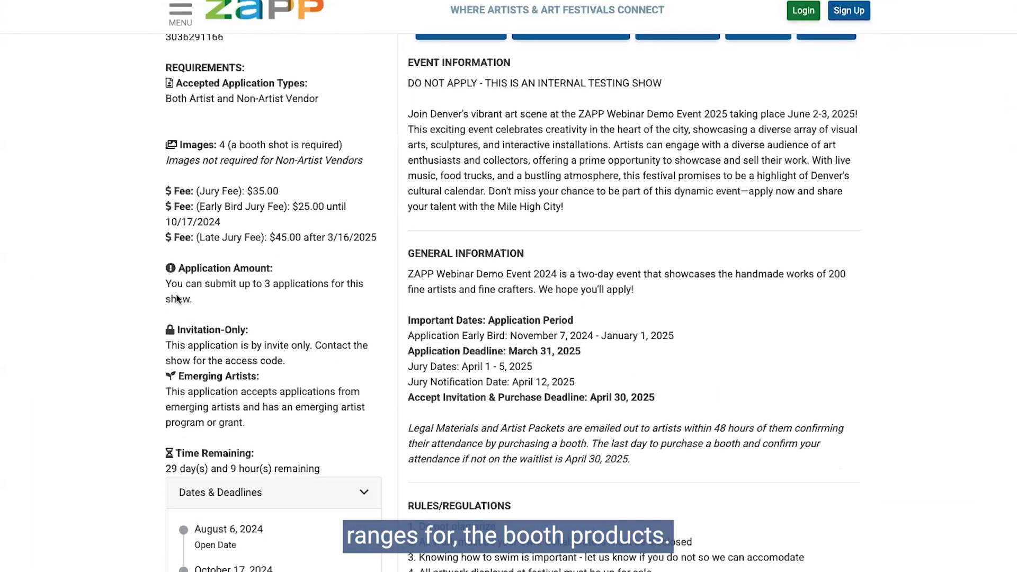
scroll(238, 300, "down", 2)
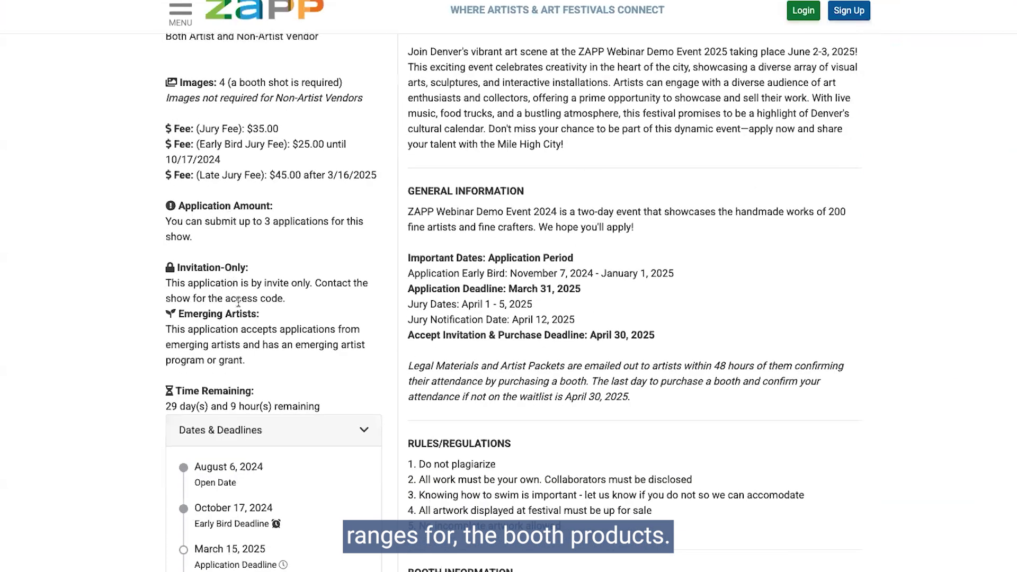
scroll(238, 301, "up", 3)
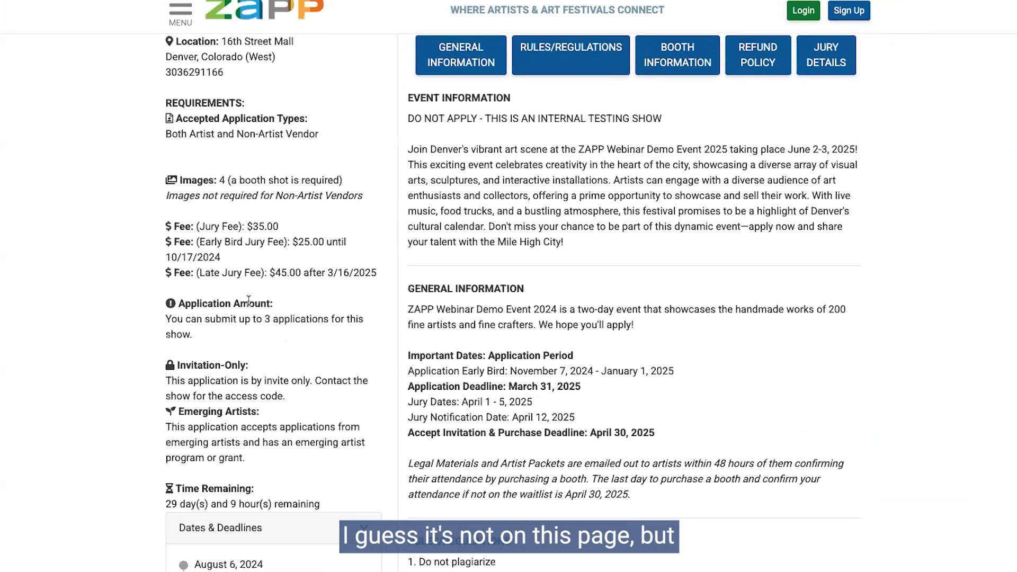
scroll(248, 301, "down", 12)
scroll(245, 302, "up", 11)
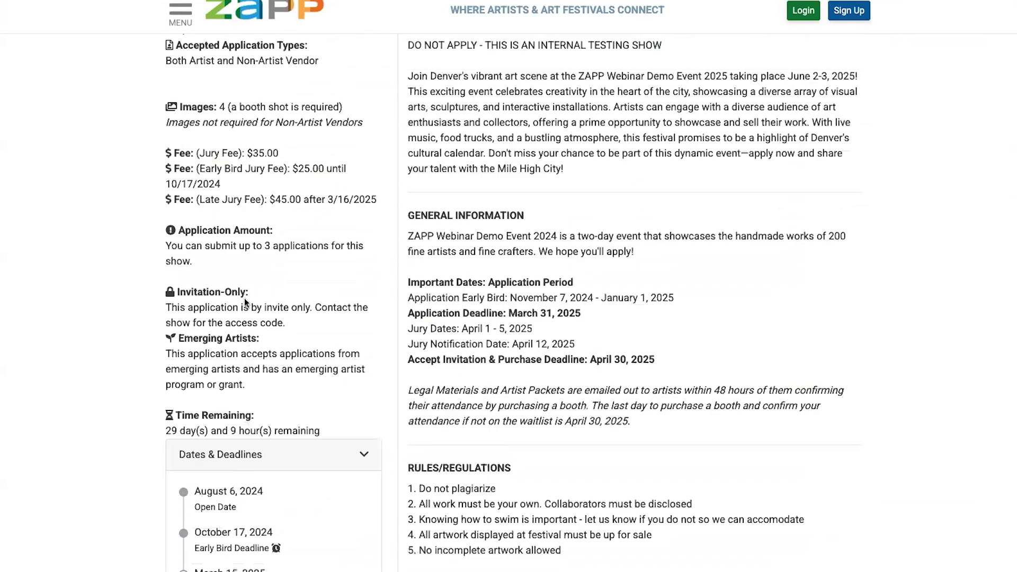
scroll(250, 295, "up", 6)
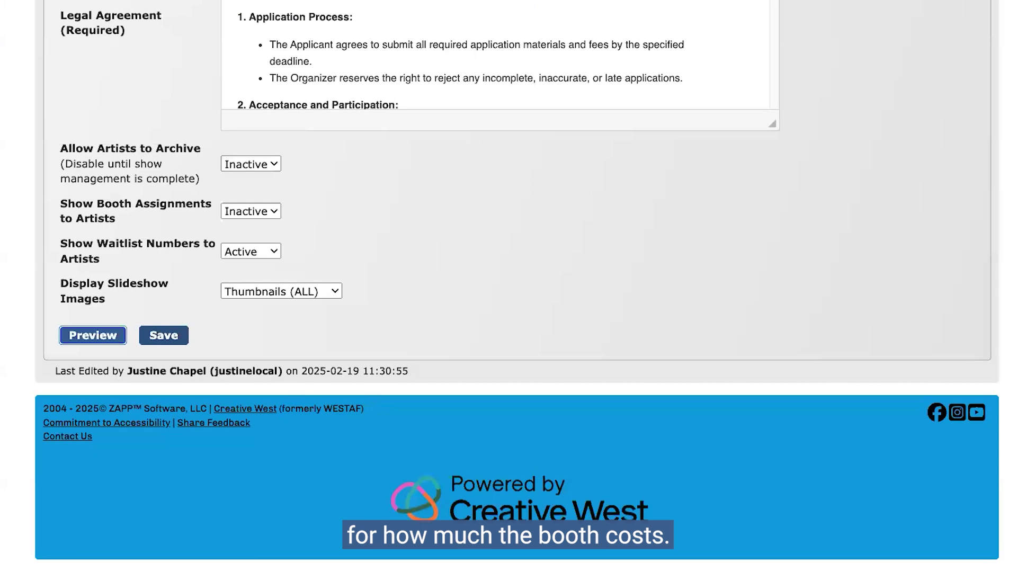
Return to the product list and compare the costs of the Single, Double and Corner Booth products with their Active settings
scroll(357, 148, "up", 15)
scroll(357, 148, "up", 15)
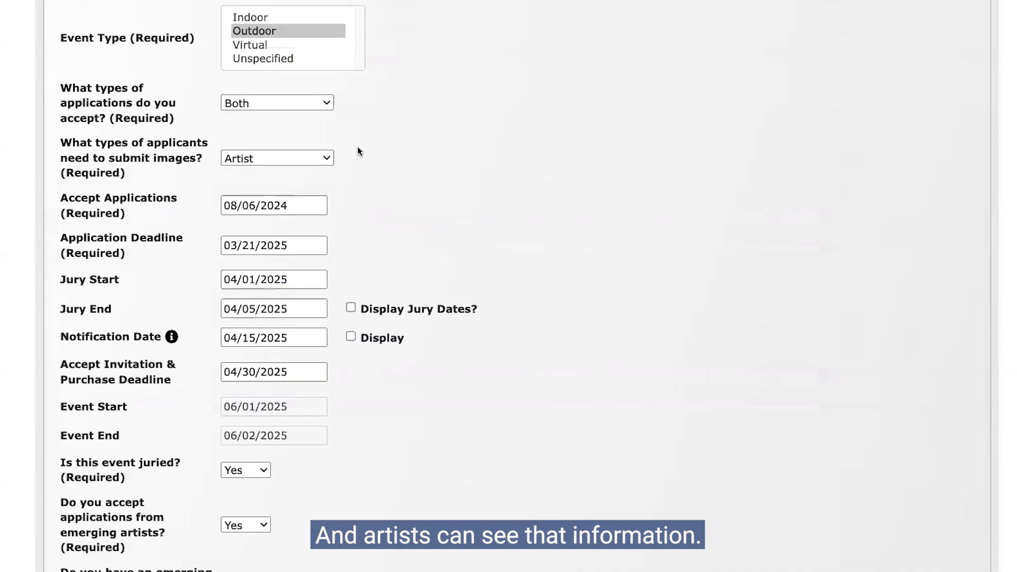
left_click(423, 53)
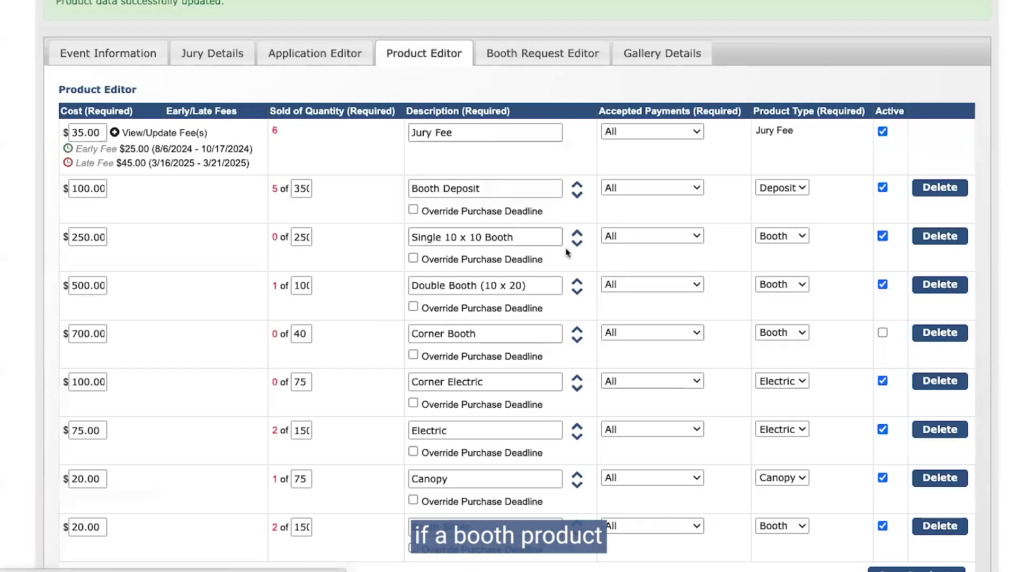
scroll(780, 276, "down", 1)
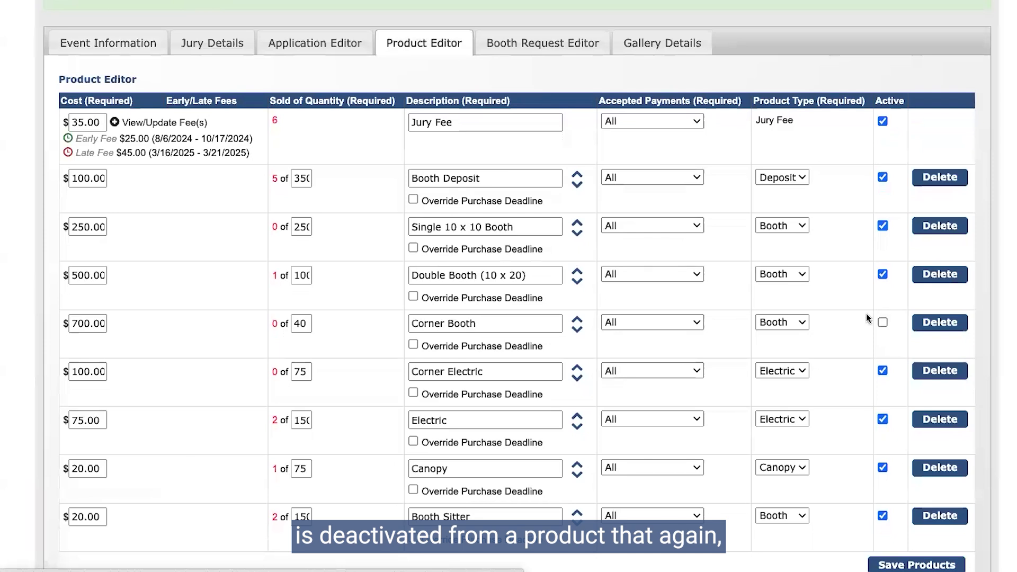
scroll(863, 310, "down", 1)
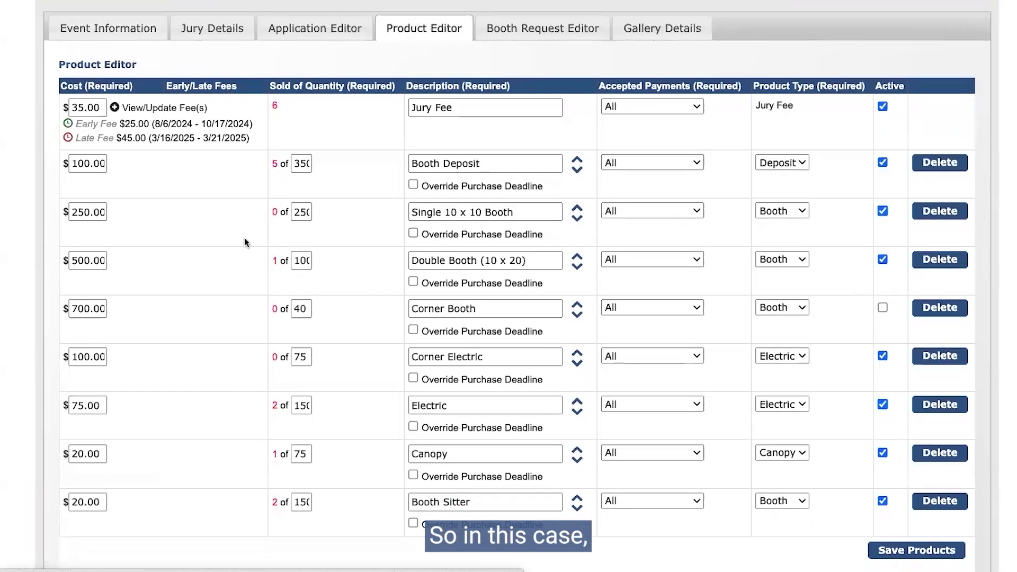
left_click_drag(75, 210, 104, 212)
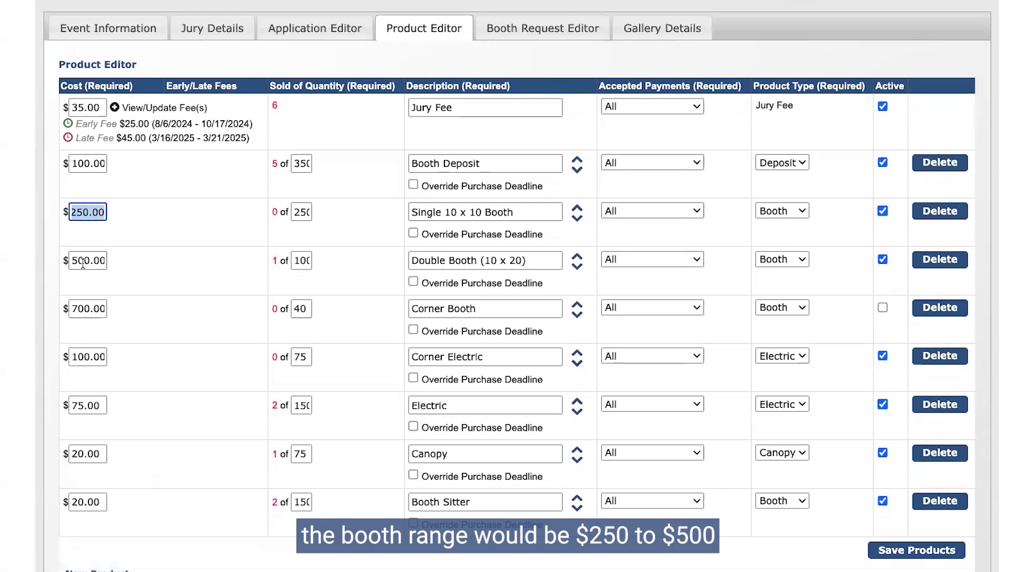
double_click(99, 262)
left_click_drag(74, 309, 128, 308)
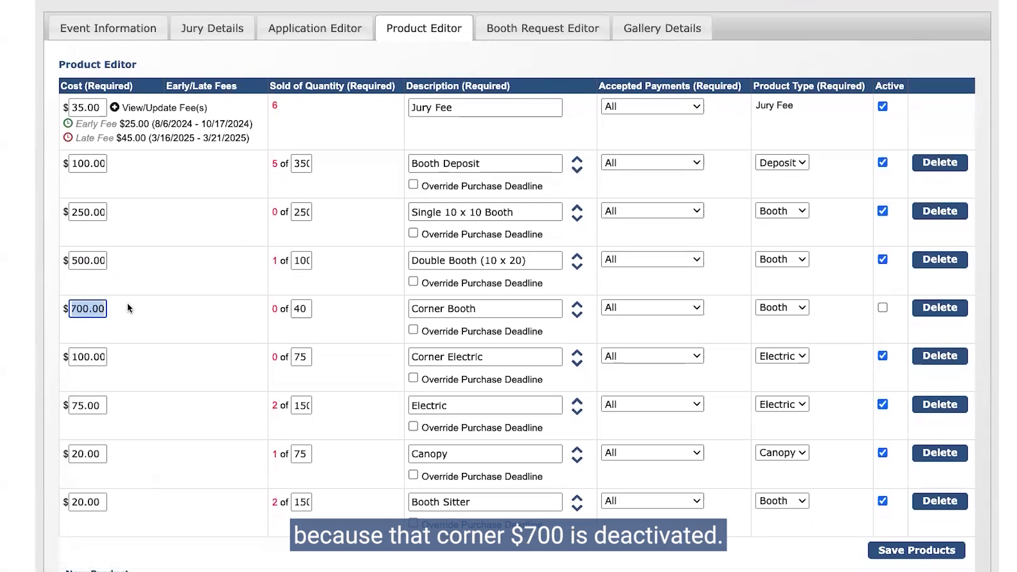
left_click(841, 313)
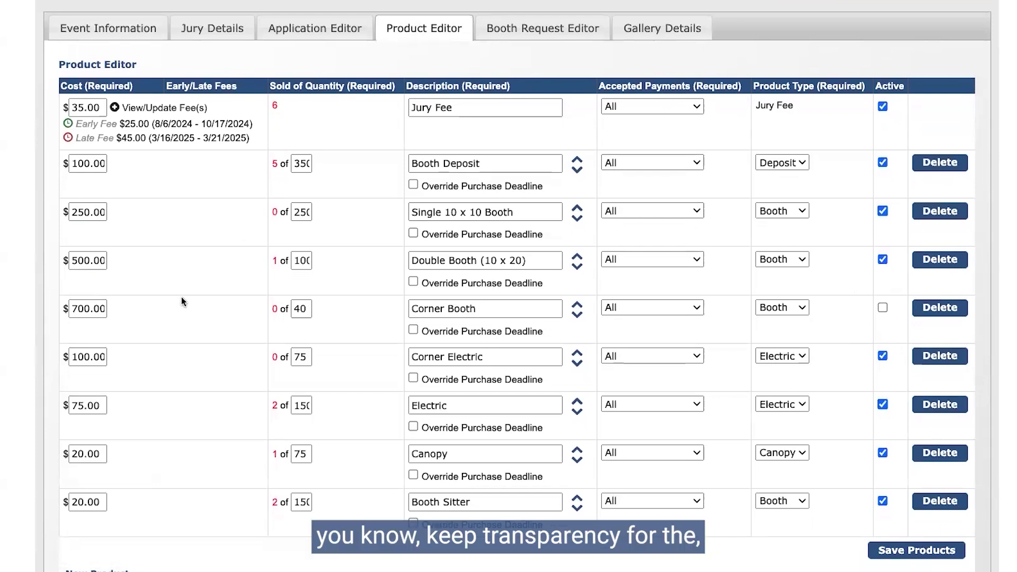
Check the accepted payment options for the Booth Deposit product, leaving the selection as All
scroll(182, 296, "down", 2)
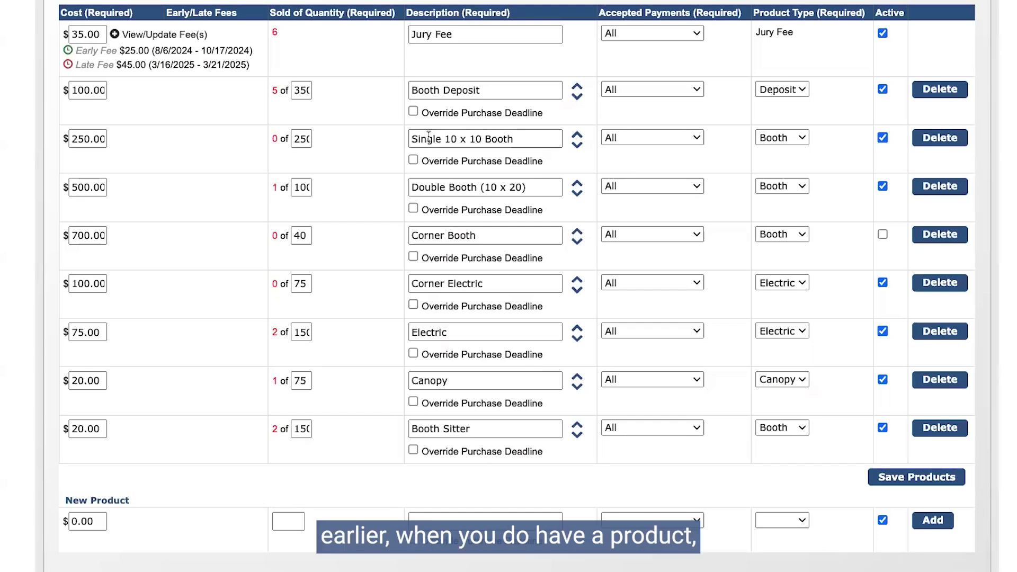
left_click(650, 89)
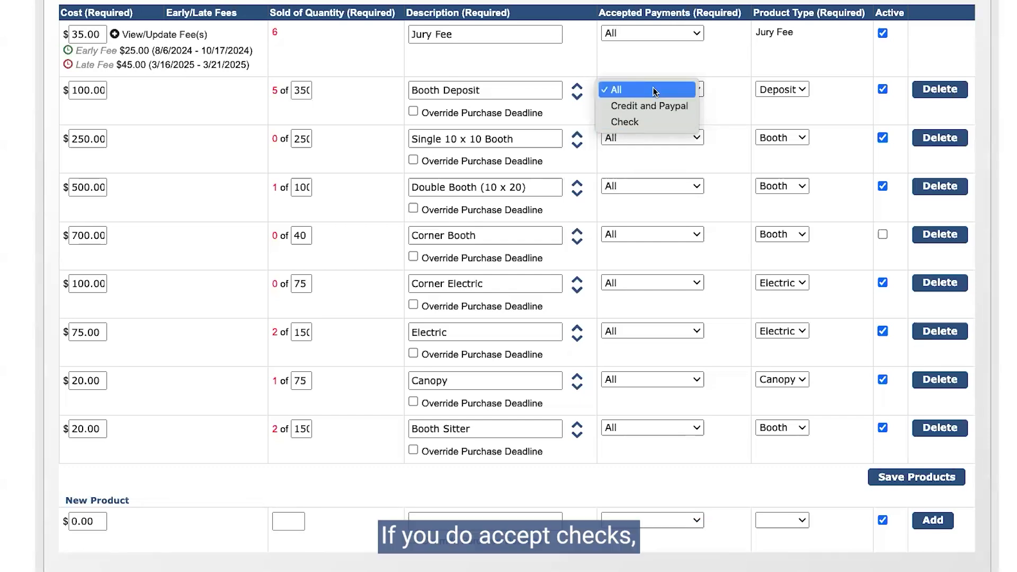
left_click(704, 110)
Limit the Single 10 x 10 Booth product's accepted payments to Credit and Paypal and change its description to "Single 10 x 10 Booth - Credit"
scroll(694, 119, "up", 1)
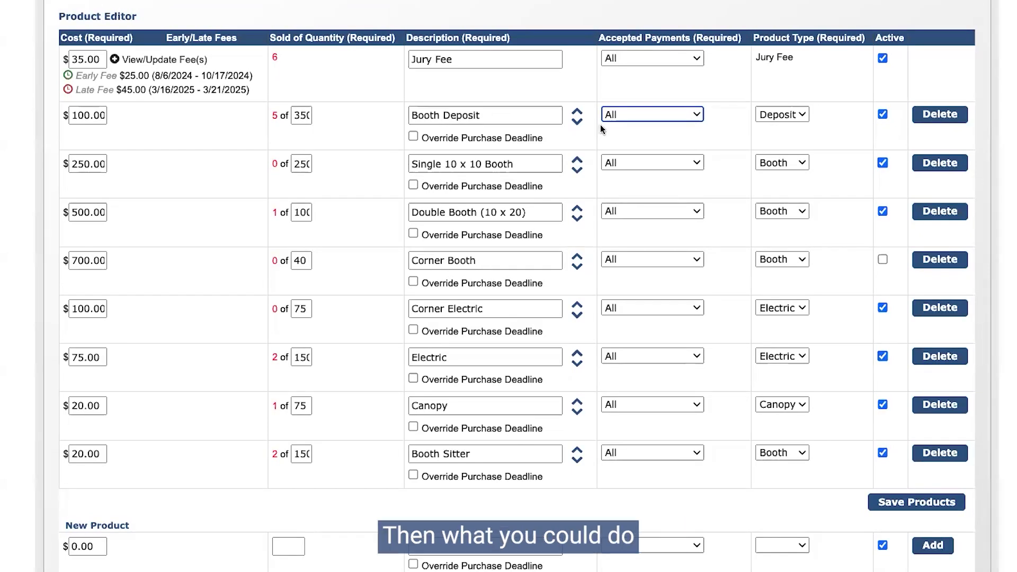
scroll(519, 278, "down", 1)
scroll(519, 276, "down", 1)
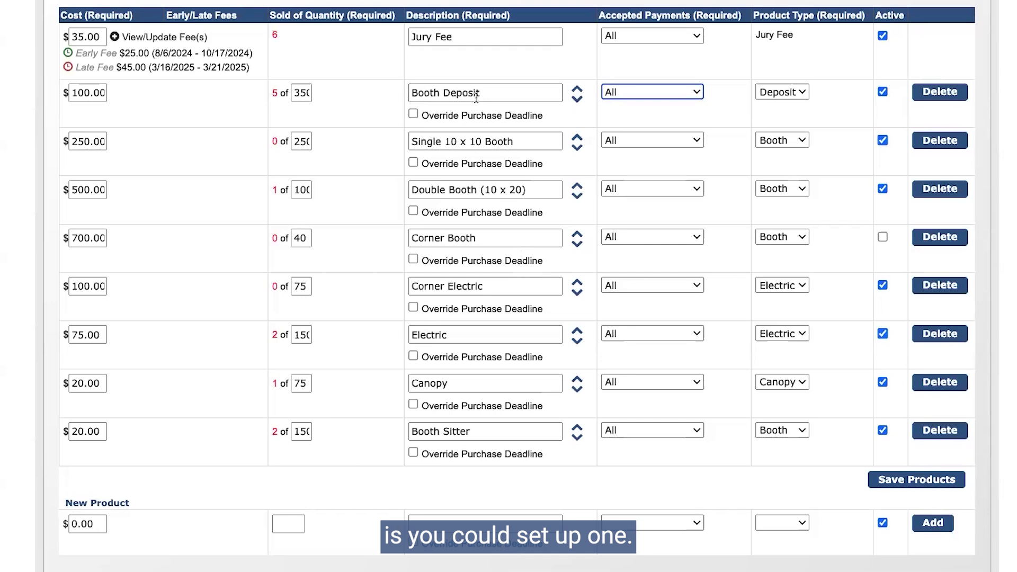
triple_click(407, 130)
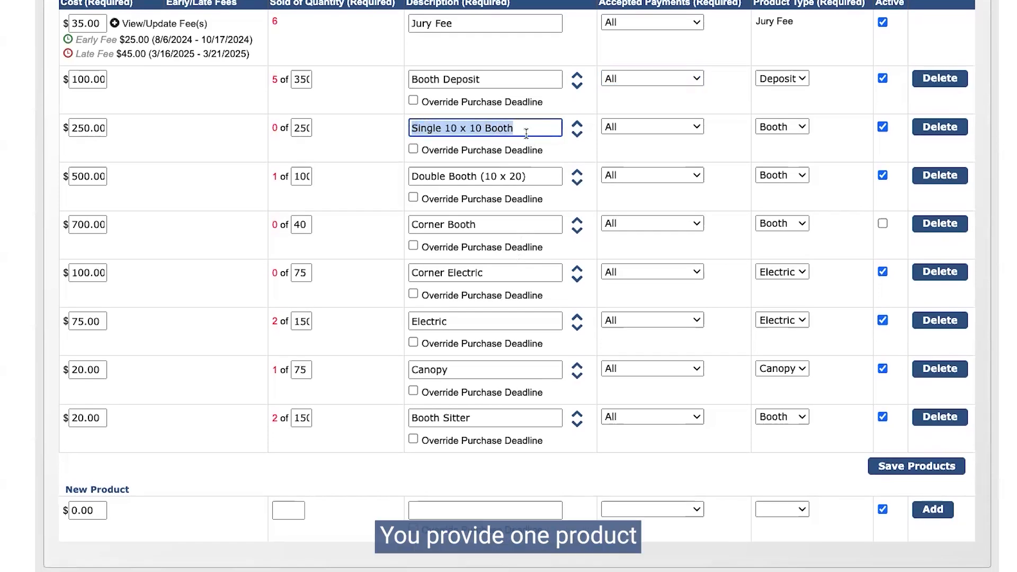
left_click(627, 127)
left_click(530, 132)
left_click(528, 132)
type("-C")
key("BackSpace")
type("Cre")
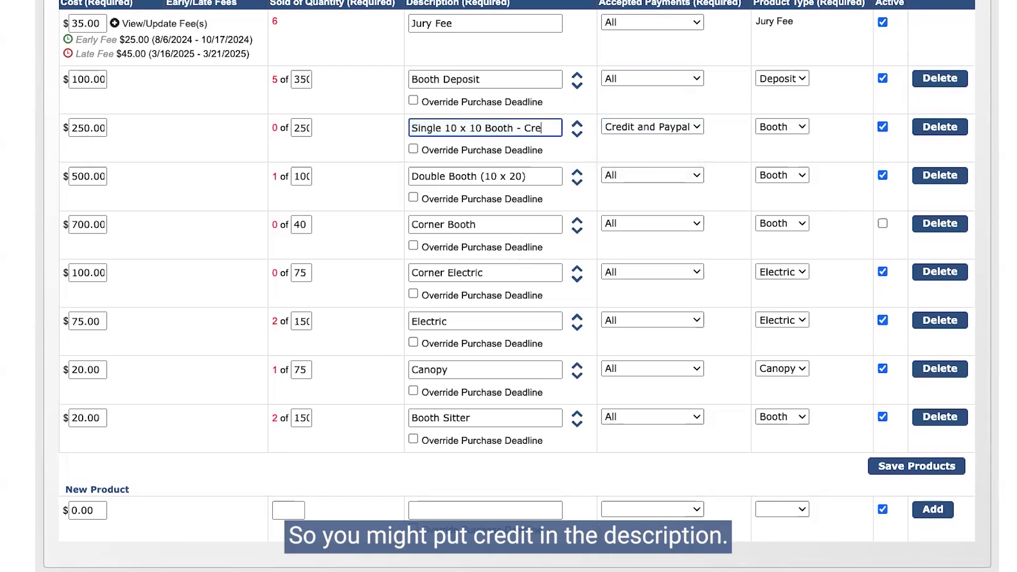
type("dit")
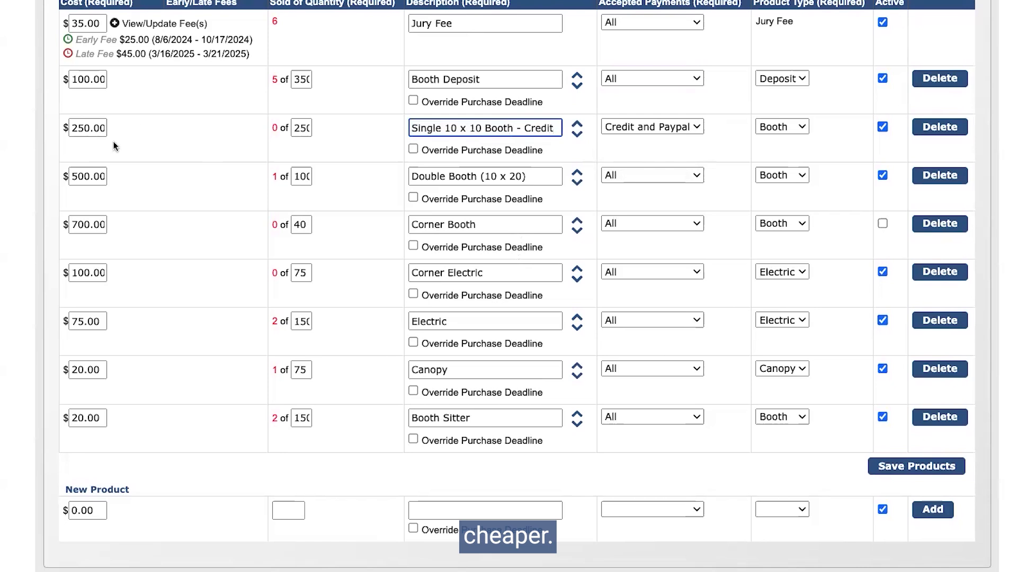
Switch the single booth product's accepted payments to Check and change its description to "Single 10 x 10 Booth - Check"
double_click(532, 127)
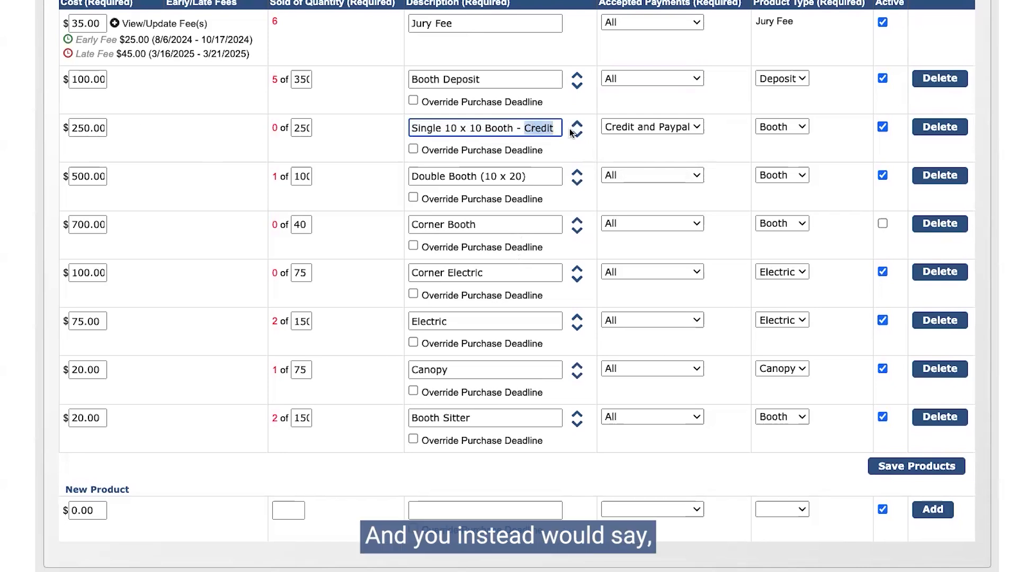
left_click(632, 128)
left_click(540, 128)
double_click(539, 128)
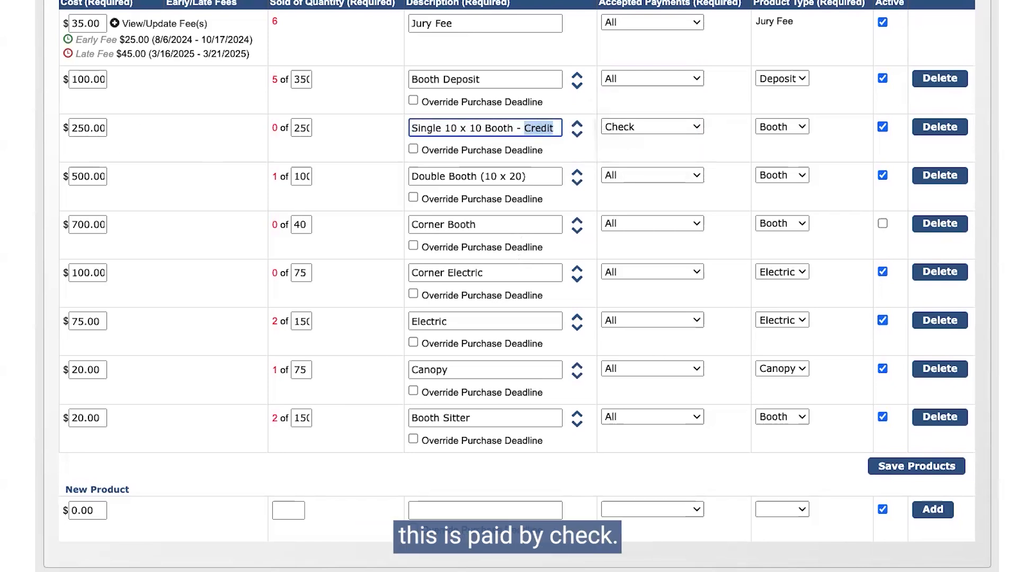
type("Check")
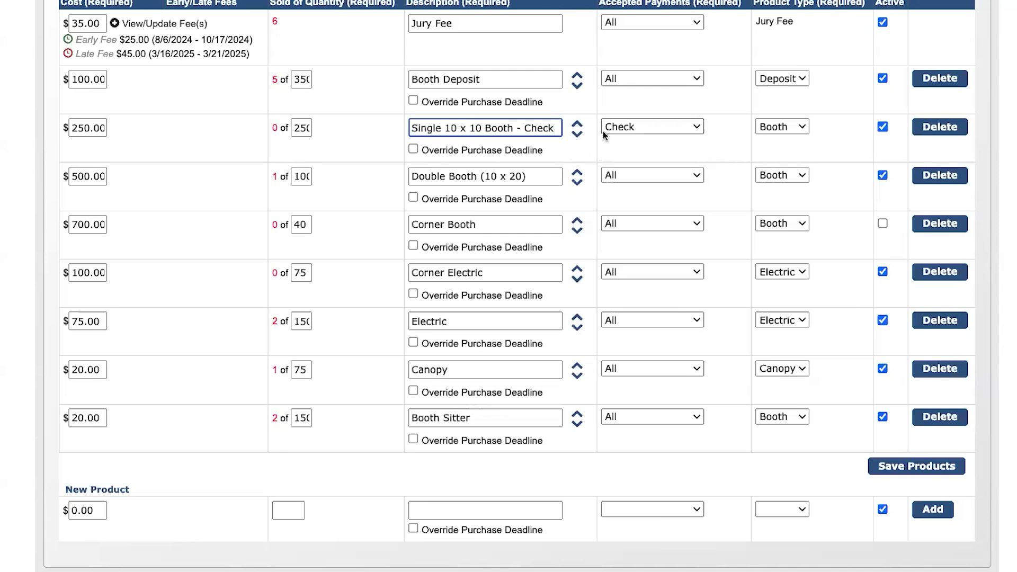
Review the event's mailing address in the Event Information settings
scroll(595, 144, "up", 2)
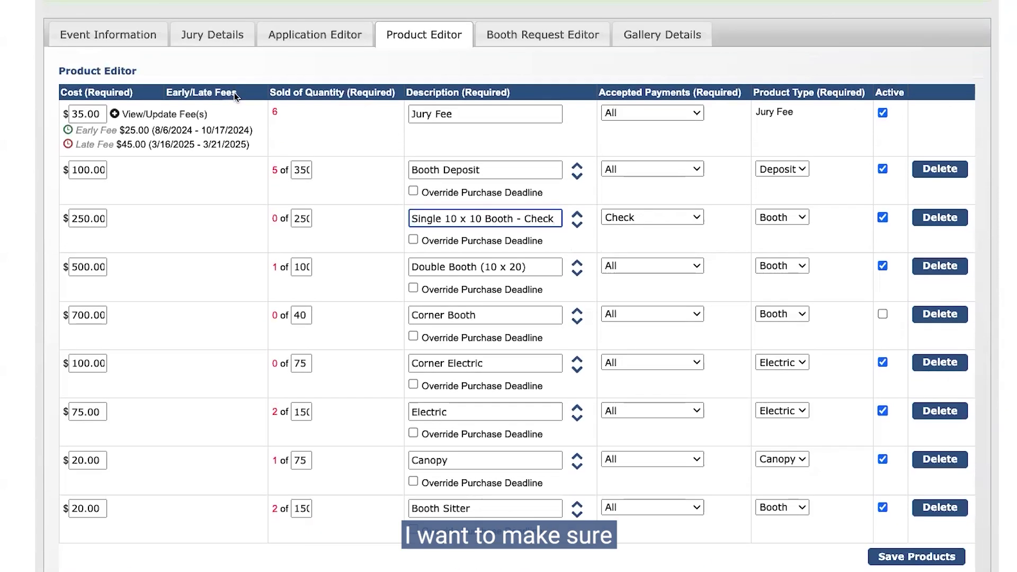
left_click(146, 34)
scroll(151, 390, "down", 2)
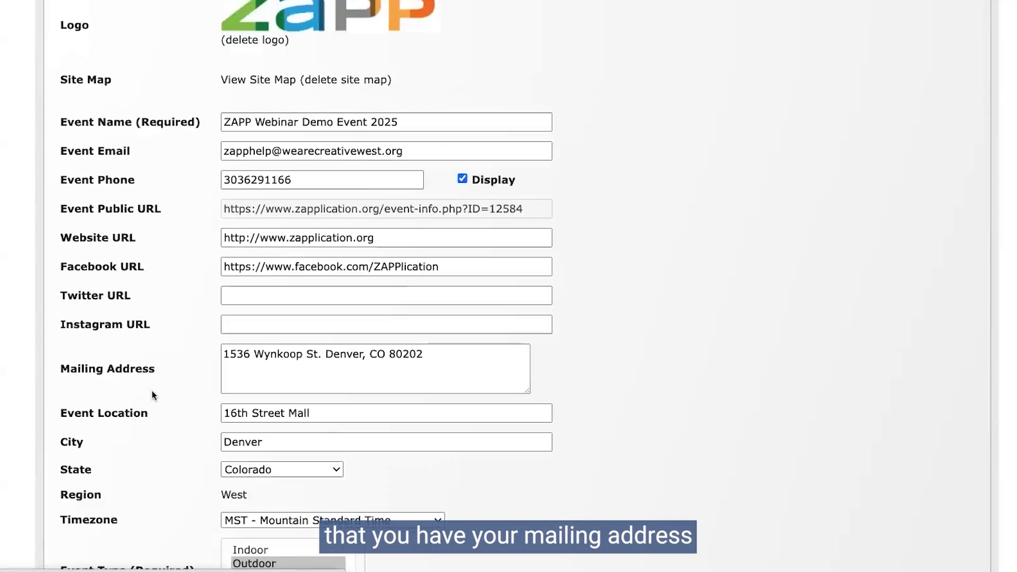
scroll(164, 185, "up", 5)
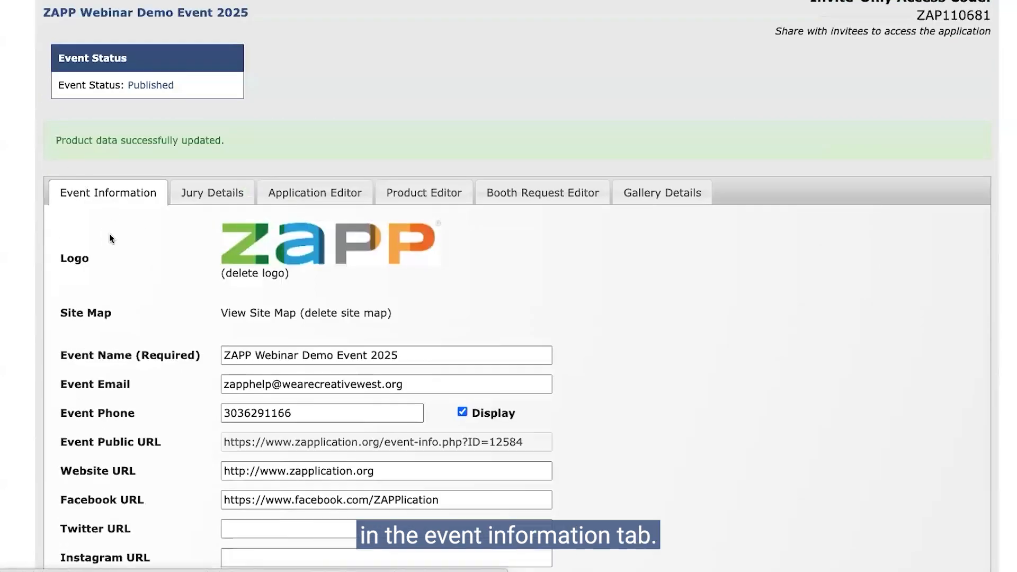
scroll(201, 238, "down", 8)
left_click_drag(223, 154, 427, 152)
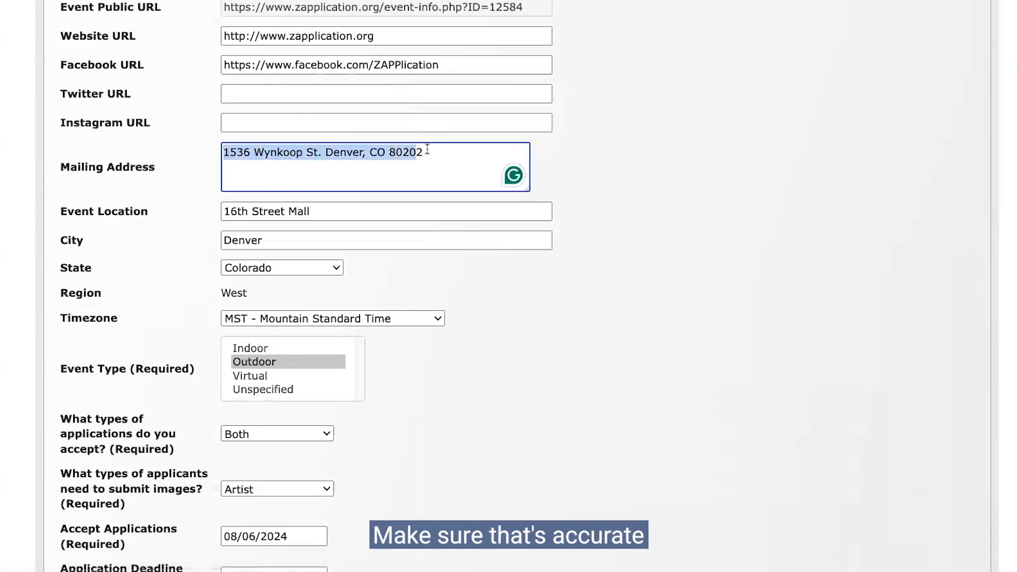
left_click(433, 152)
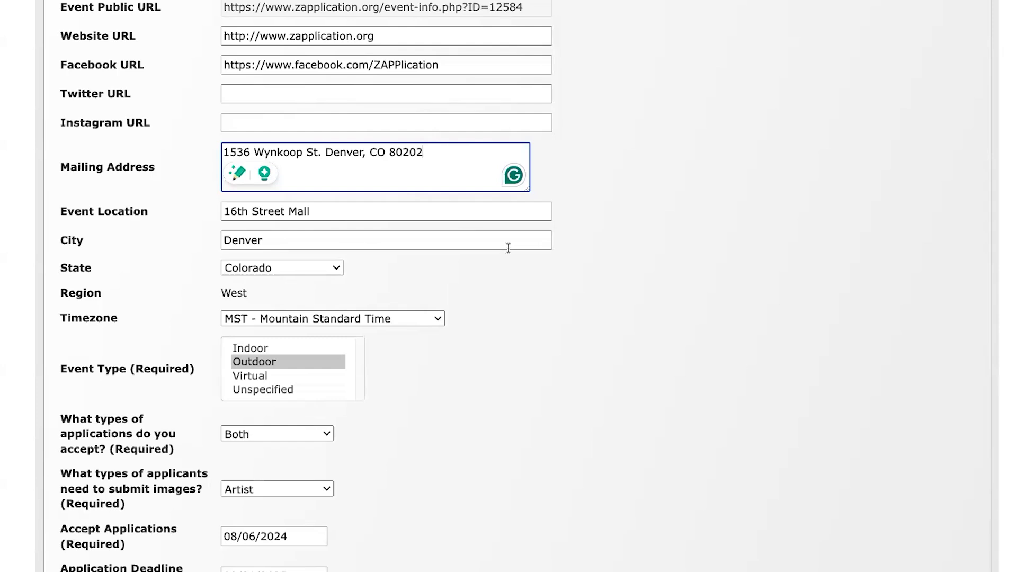
scroll(508, 247, "up", 1)
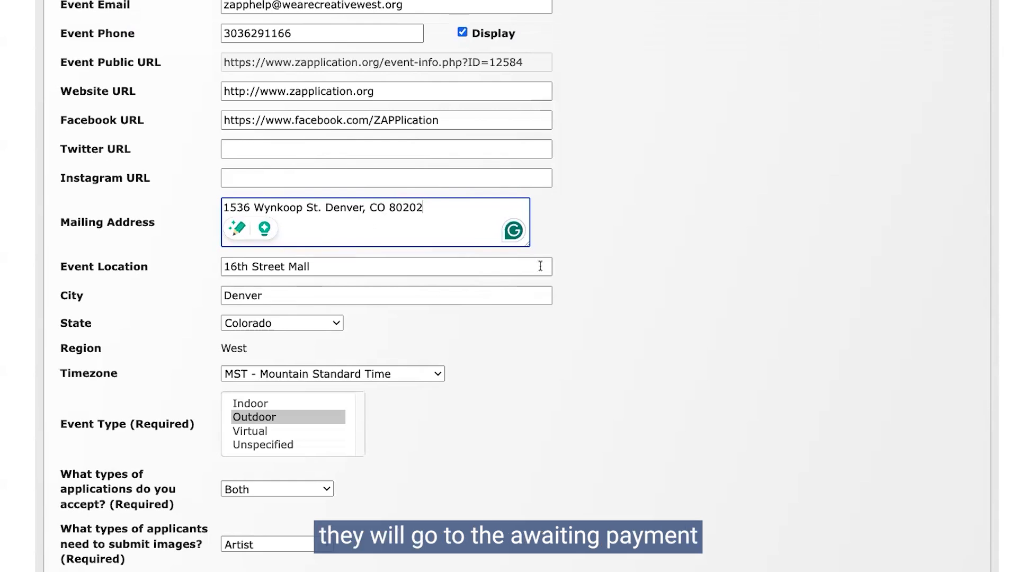
scroll(540, 266, "up", 7)
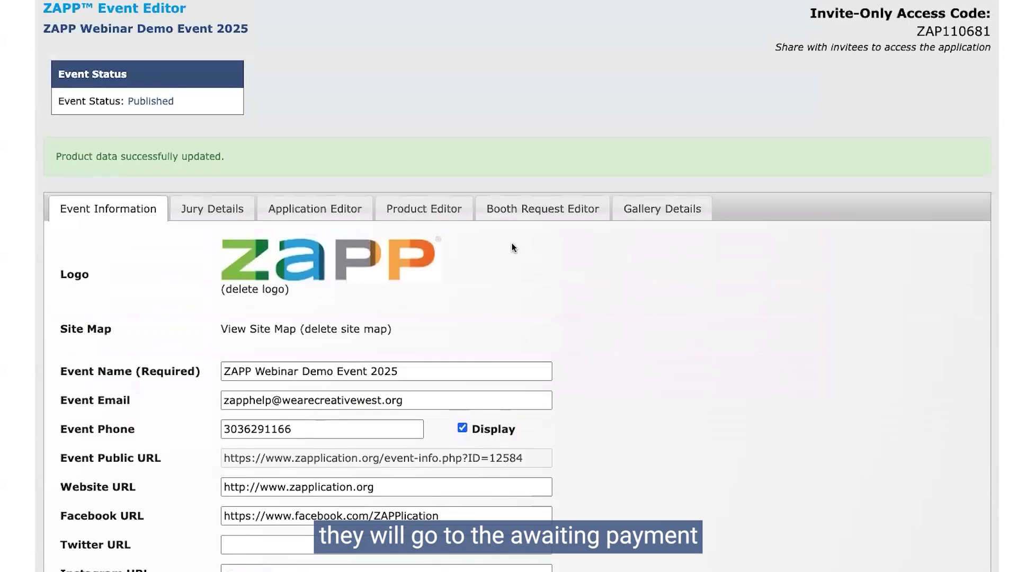
Open the event management page and list the applications with Awaiting Payment by Check status
scroll(511, 242, "up", 3)
mouse_move(177, 84)
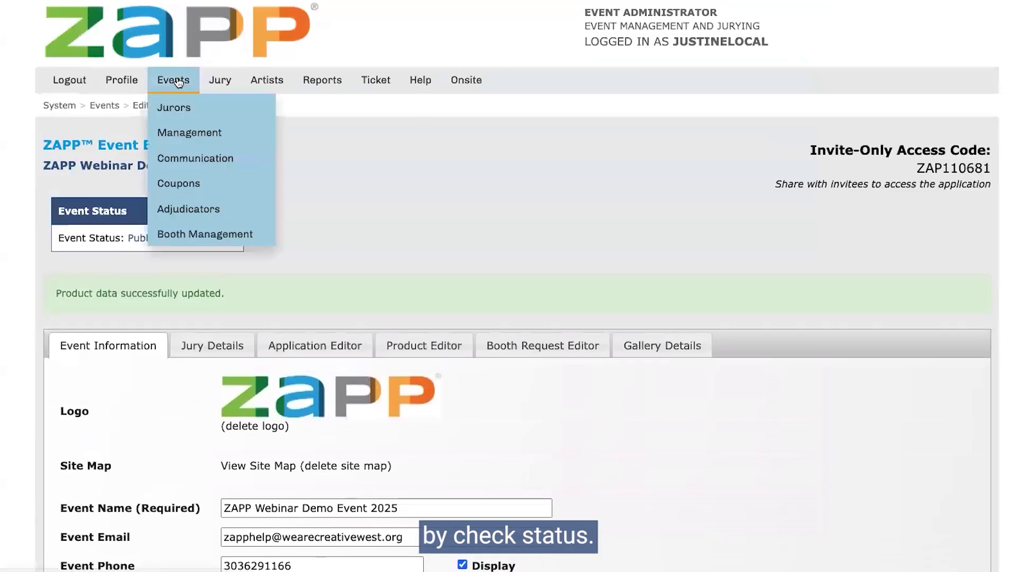
left_click(178, 133)
scroll(425, 155, "down", 3)
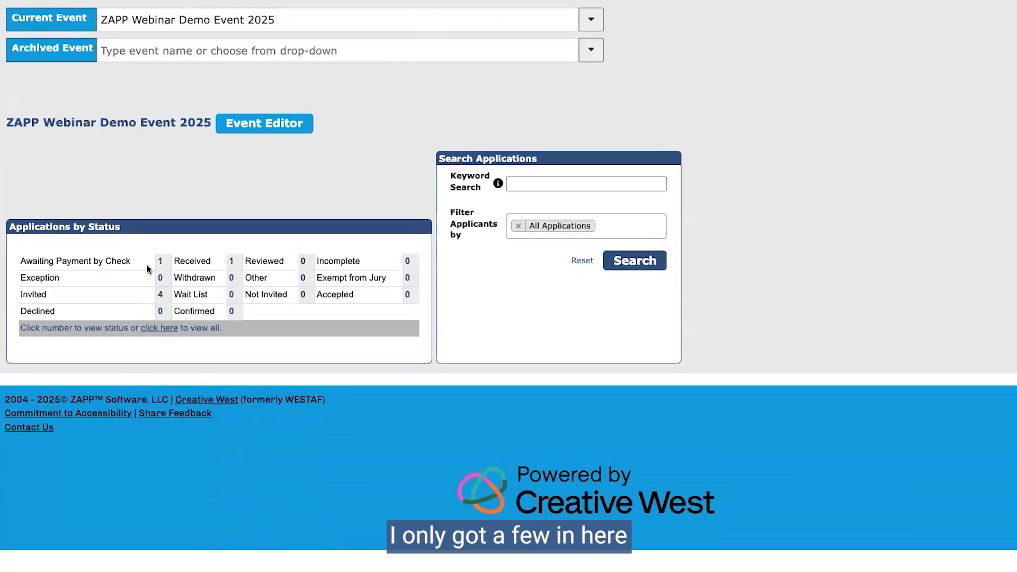
left_click_drag(21, 260, 128, 258)
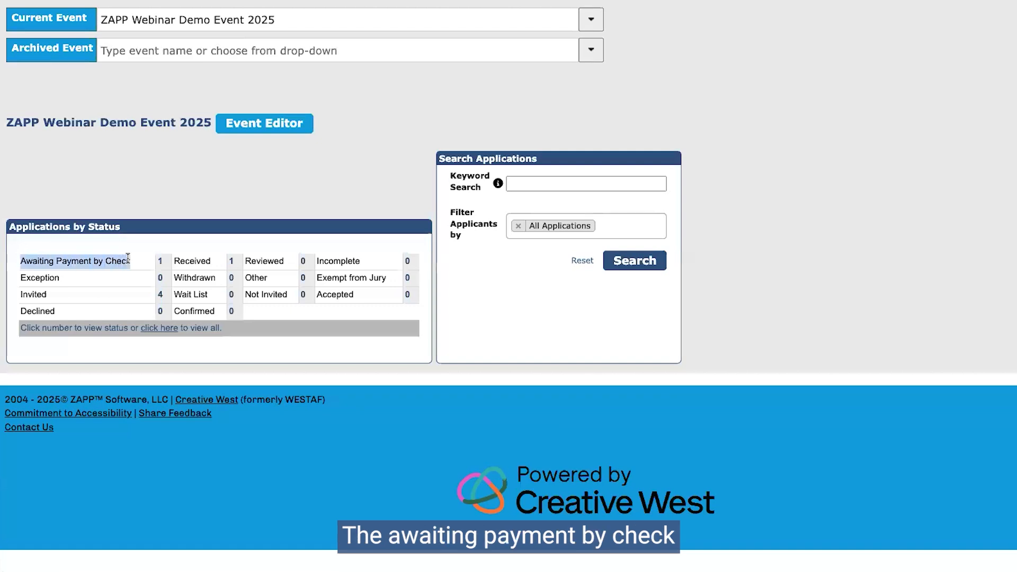
left_click(162, 261)
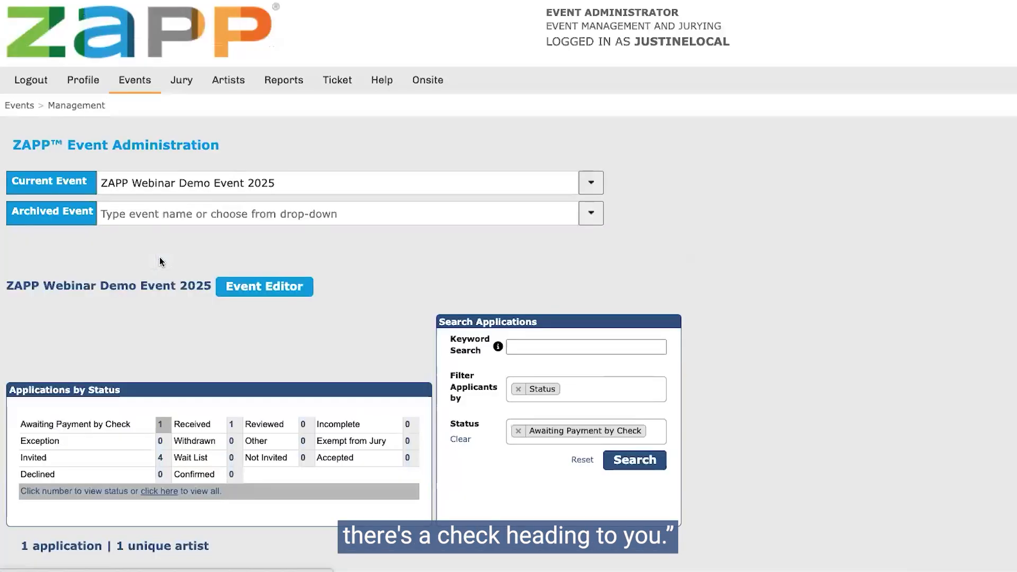
scroll(159, 262, "down", 7)
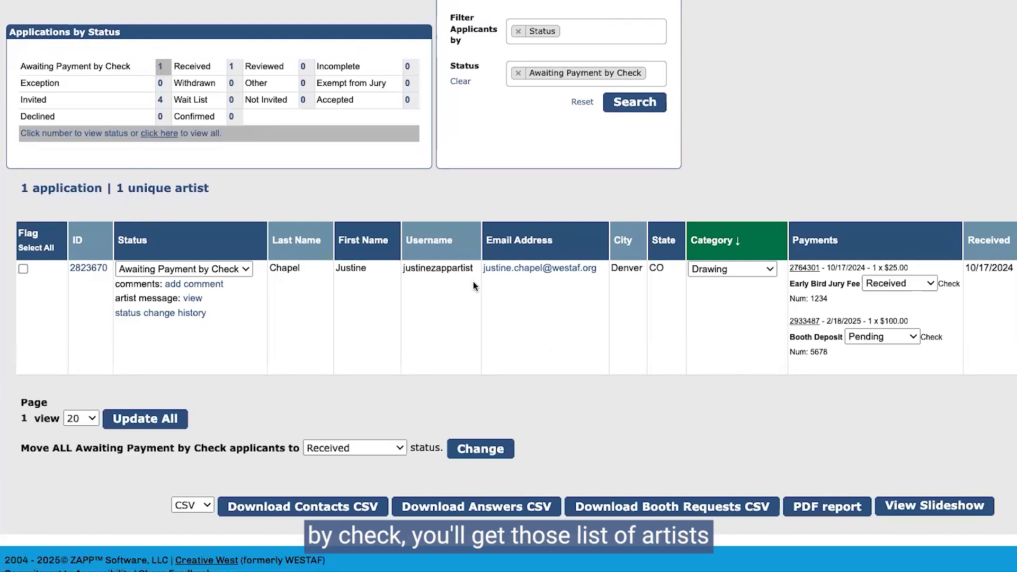
Review the applicant's Early Bird Jury Fee and Booth Deposit check details in the Payments column, including the deposit's available payment statuses
left_click_drag(794, 241, 836, 243)
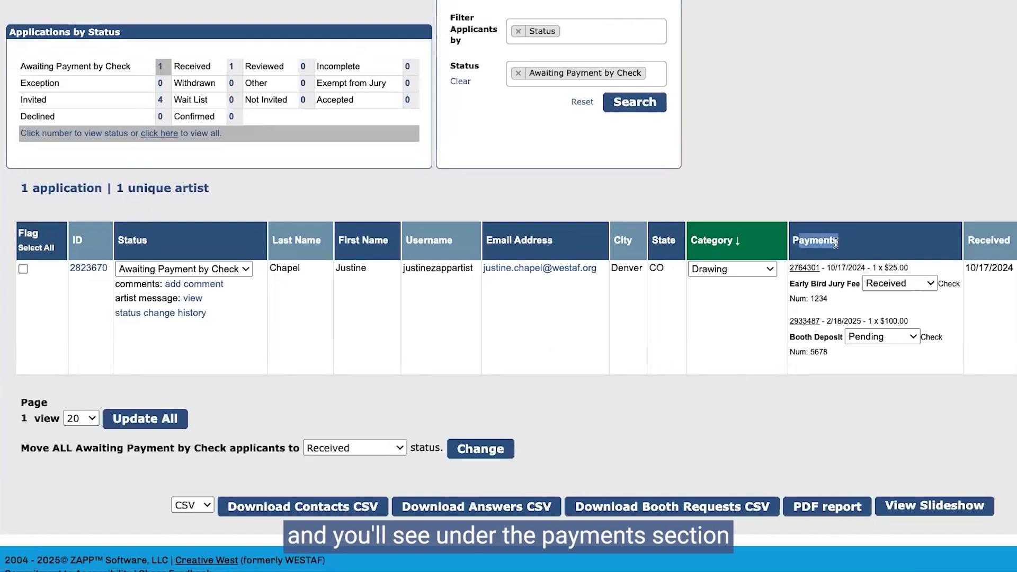
scroll(836, 243, "right", 3)
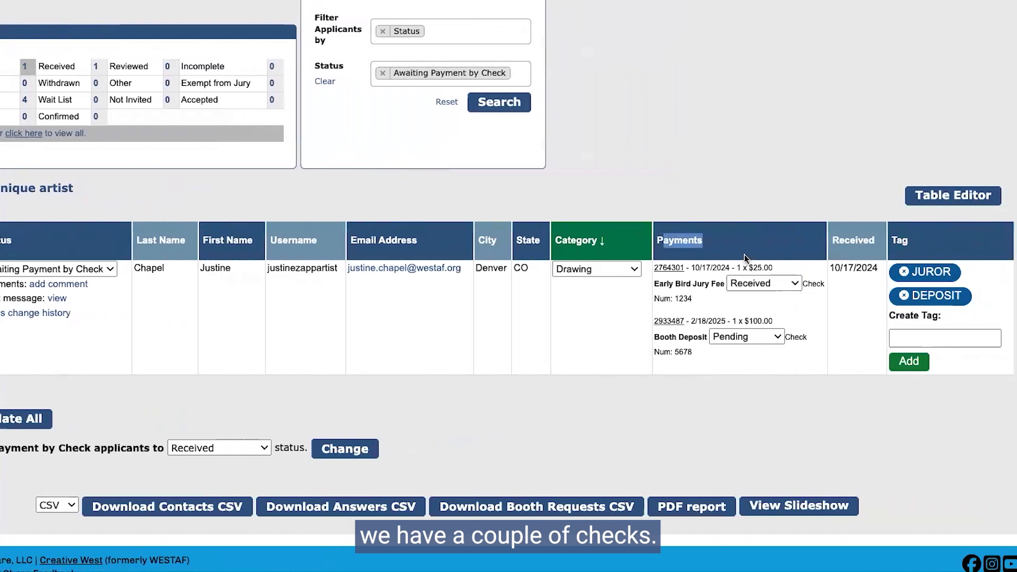
left_click(746, 260)
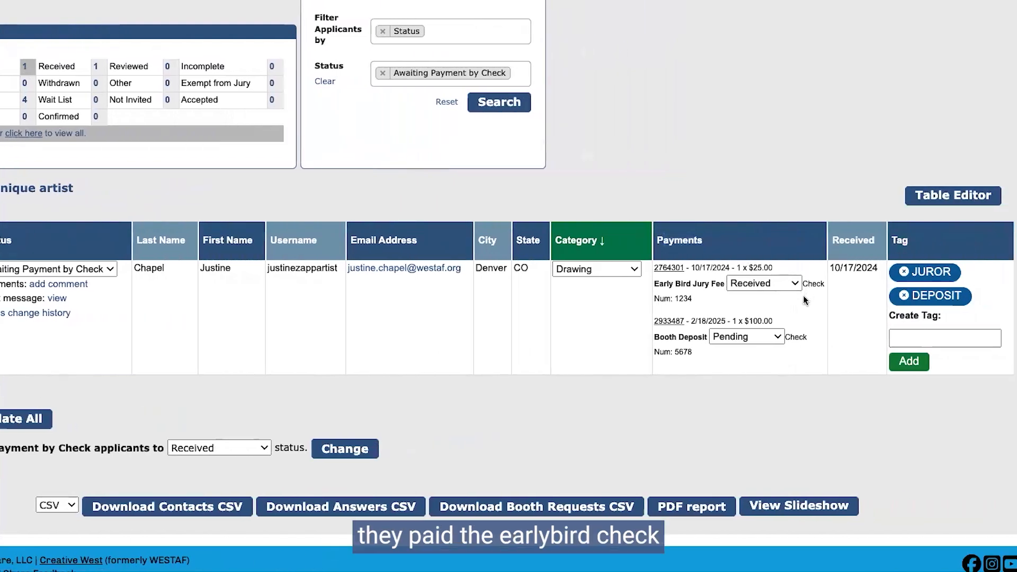
left_click_drag(805, 281, 805, 300)
left_click(726, 288)
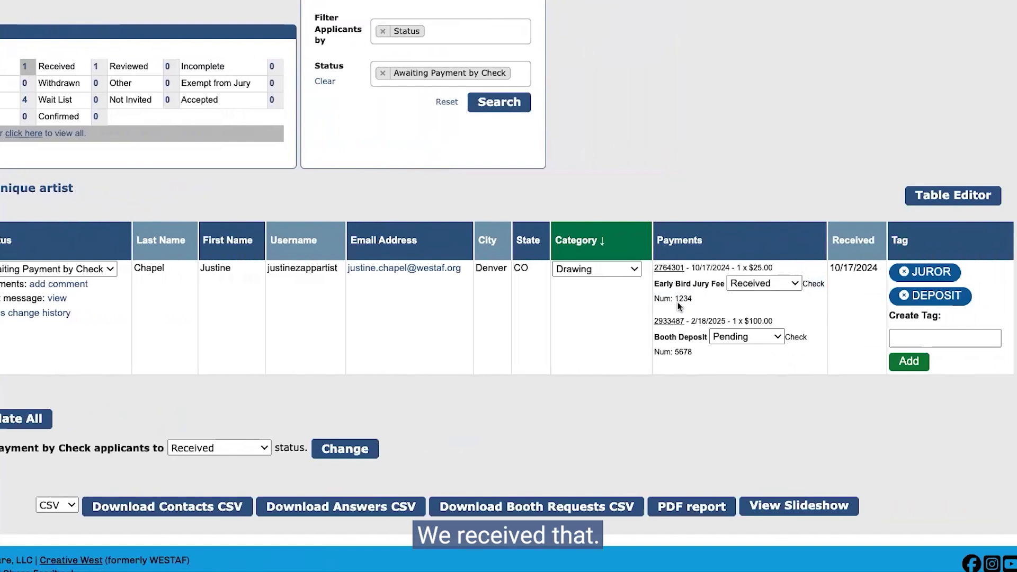
left_click_drag(701, 337, 654, 338)
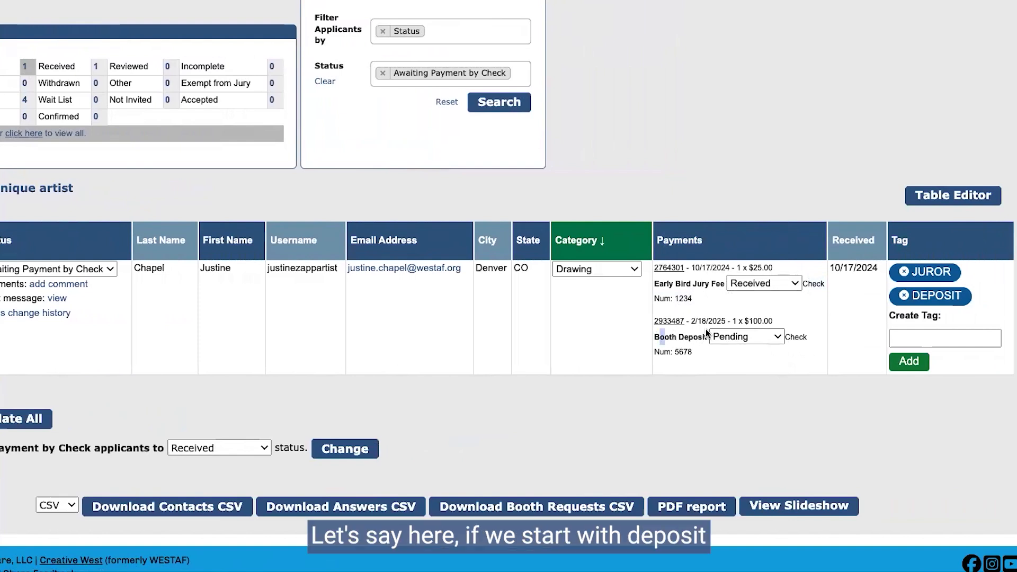
left_click(744, 337)
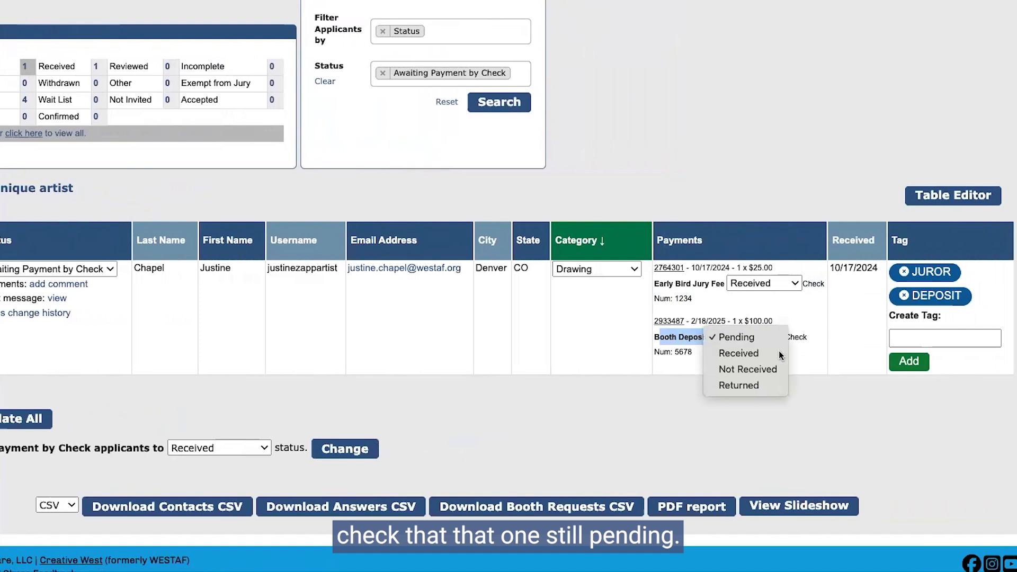
key("Escape")
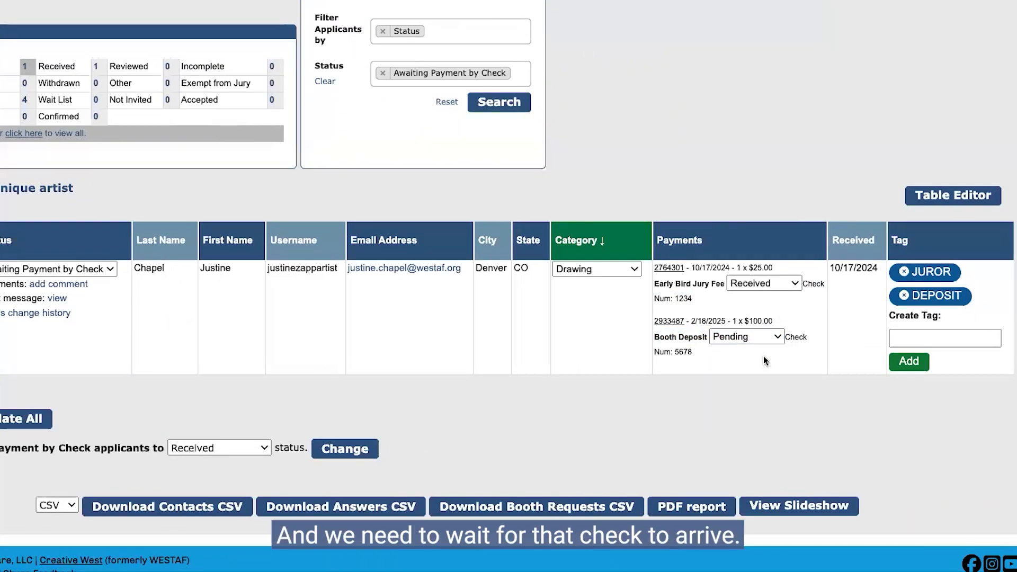
double_click(686, 352)
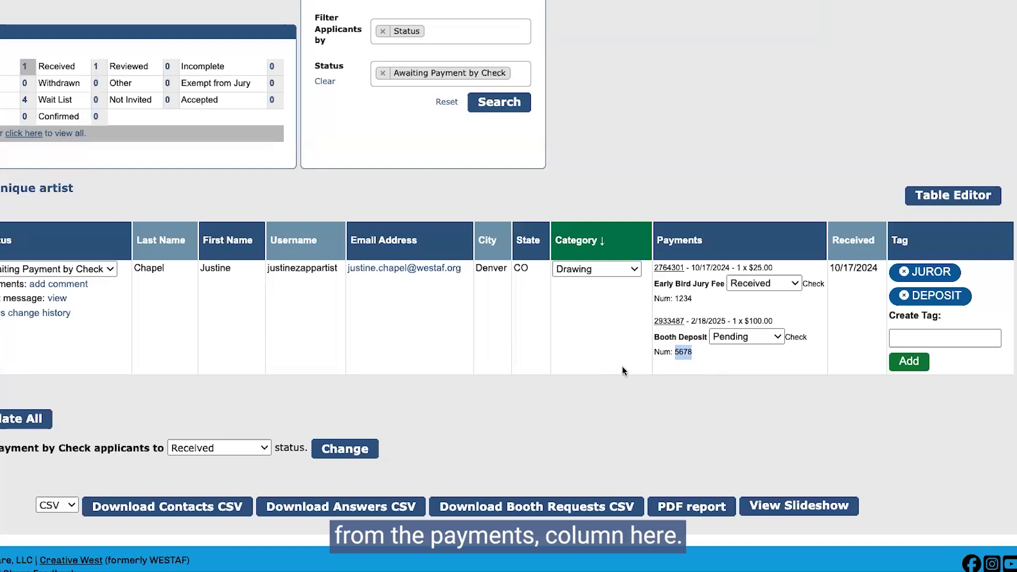
left_click(742, 359)
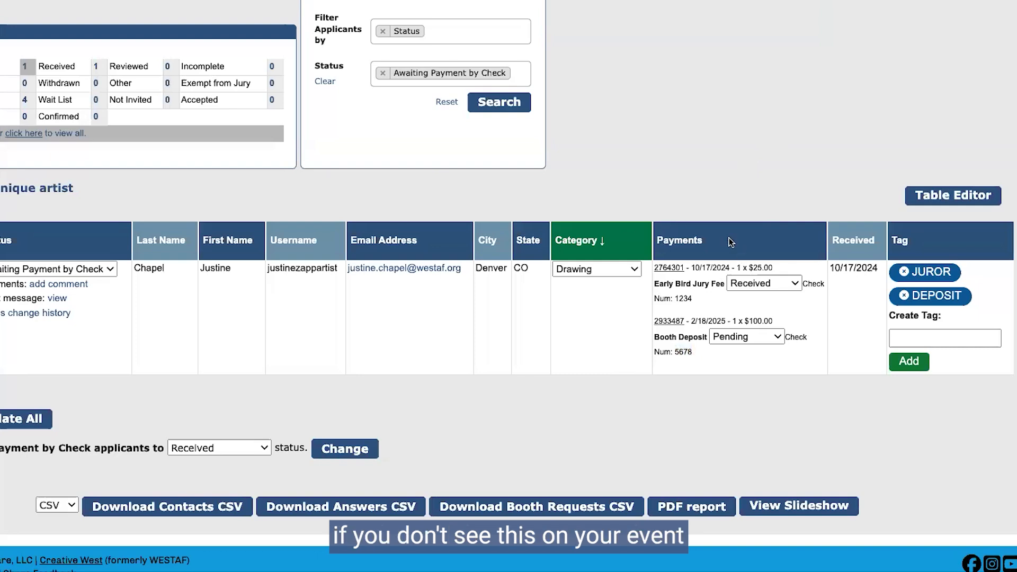
Check that the Payments field is included in the applications table's column selection and save the selection
scroll(729, 241, "up", 3)
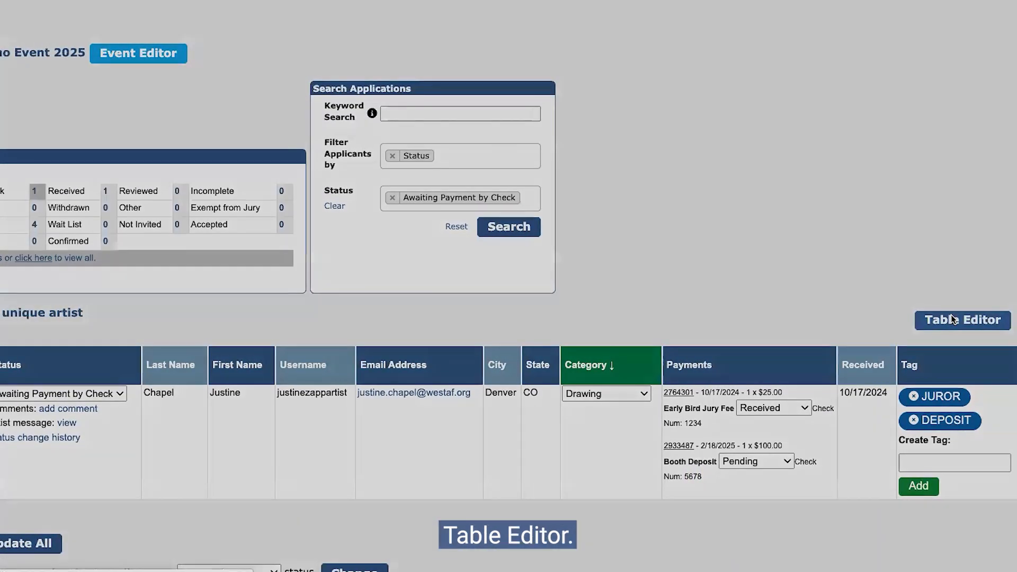
left_click(941, 314)
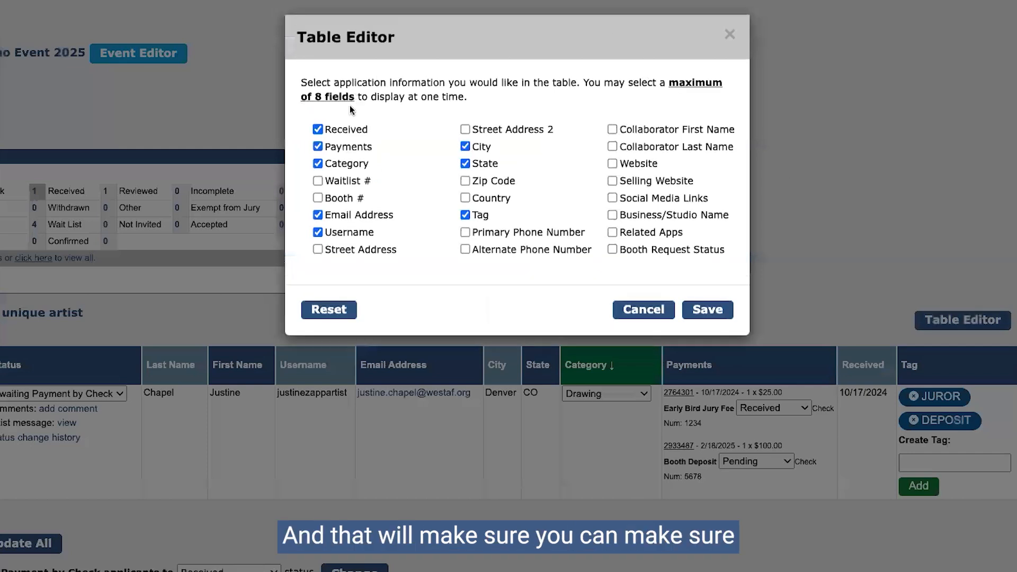
left_click(318, 146)
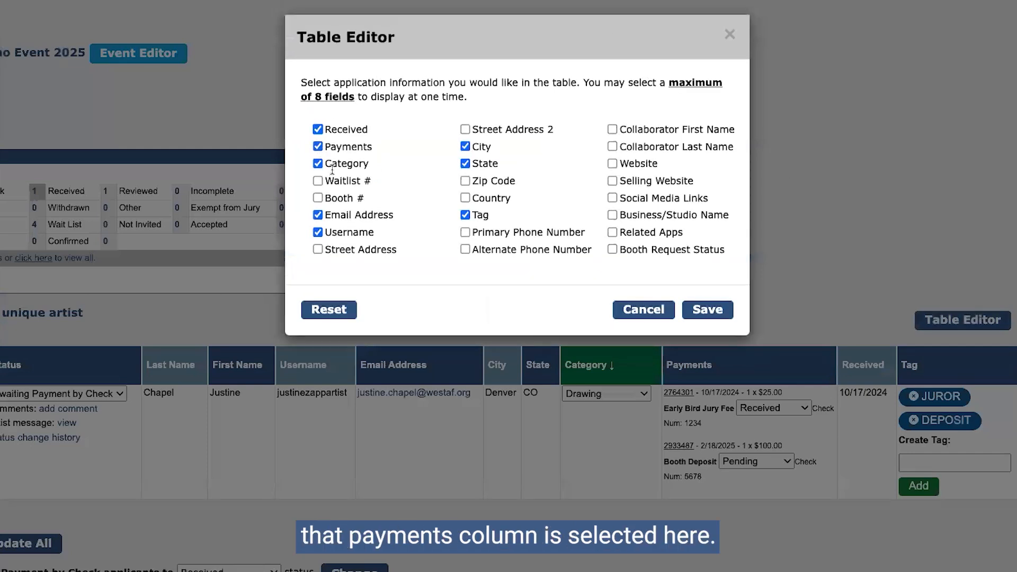
left_click(707, 310)
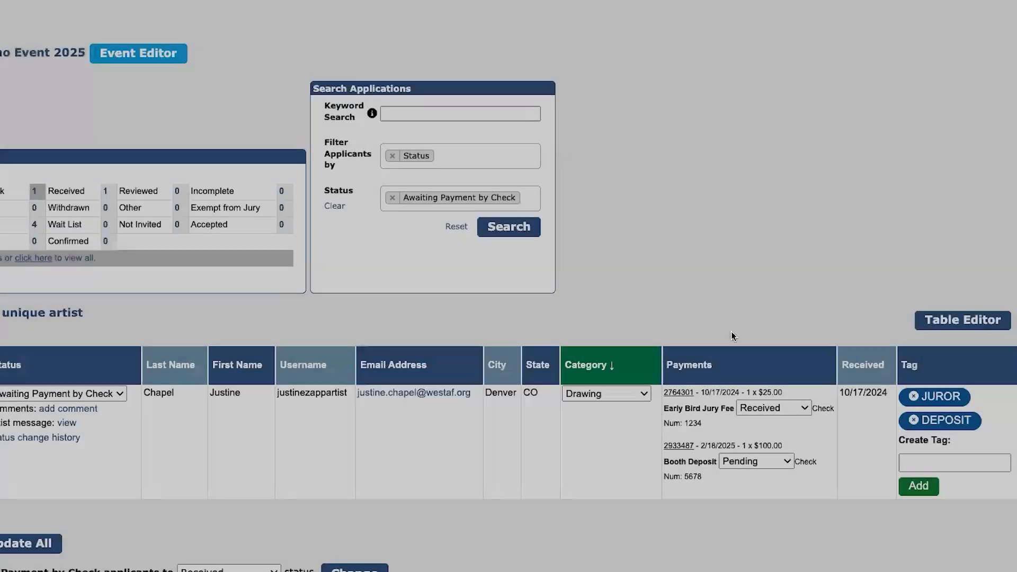
Set the applicant's Booth Deposit payment to Received and the application status to Confirmed, and save the updates
scroll(462, 338, "down", 3)
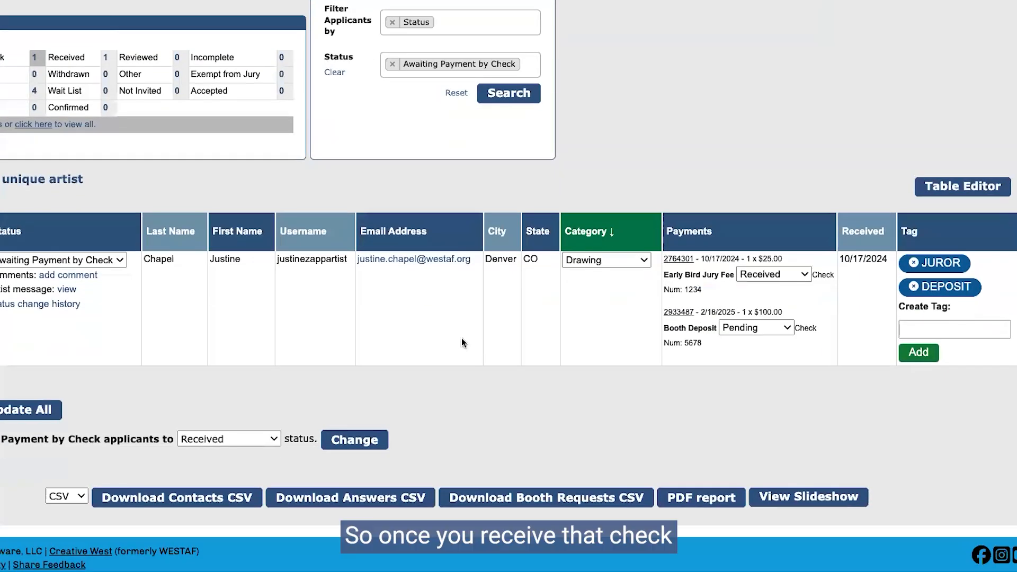
left_click(758, 327)
left_click(751, 344)
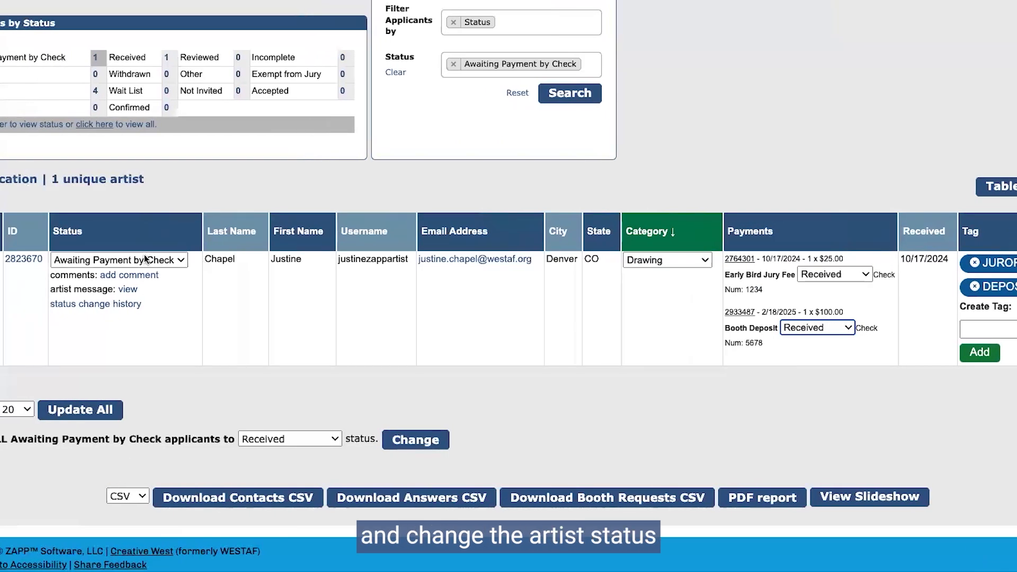
left_click(164, 259)
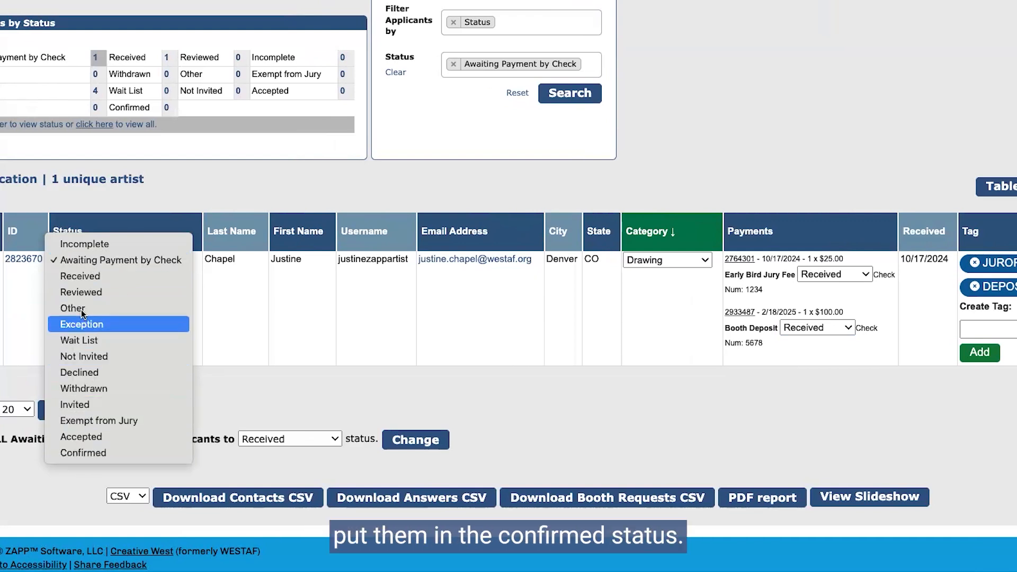
left_click(97, 452)
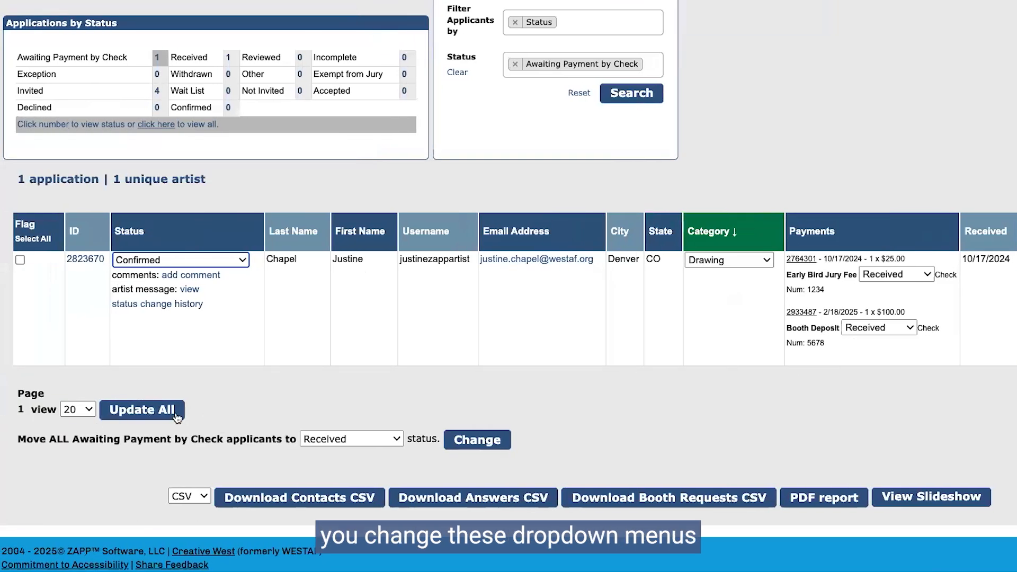
left_click(148, 412)
Check the Confirmed entry in the status summary and list the Confirmed applications
scroll(137, 348, "down", 2)
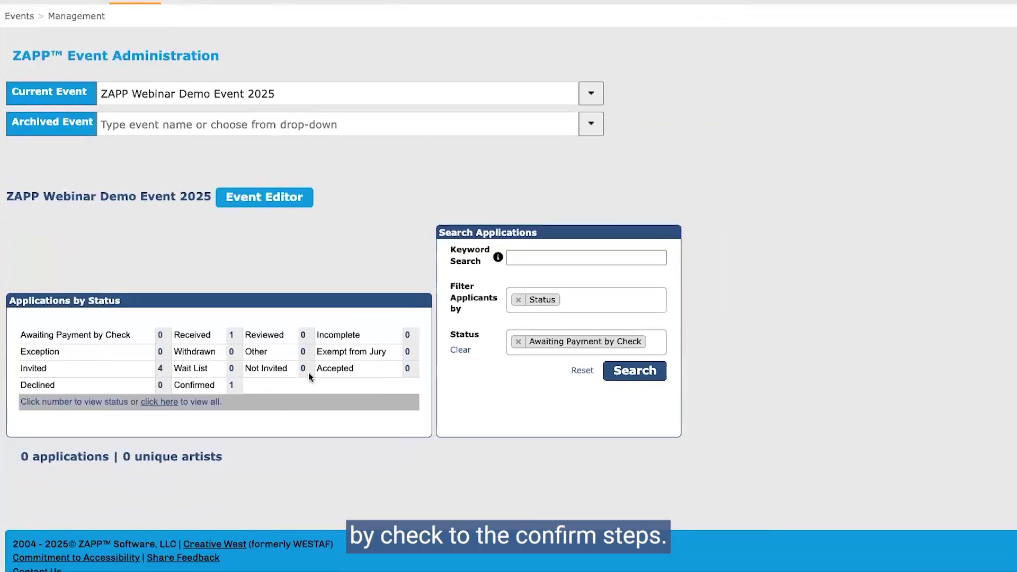
left_click_drag(213, 388, 180, 388)
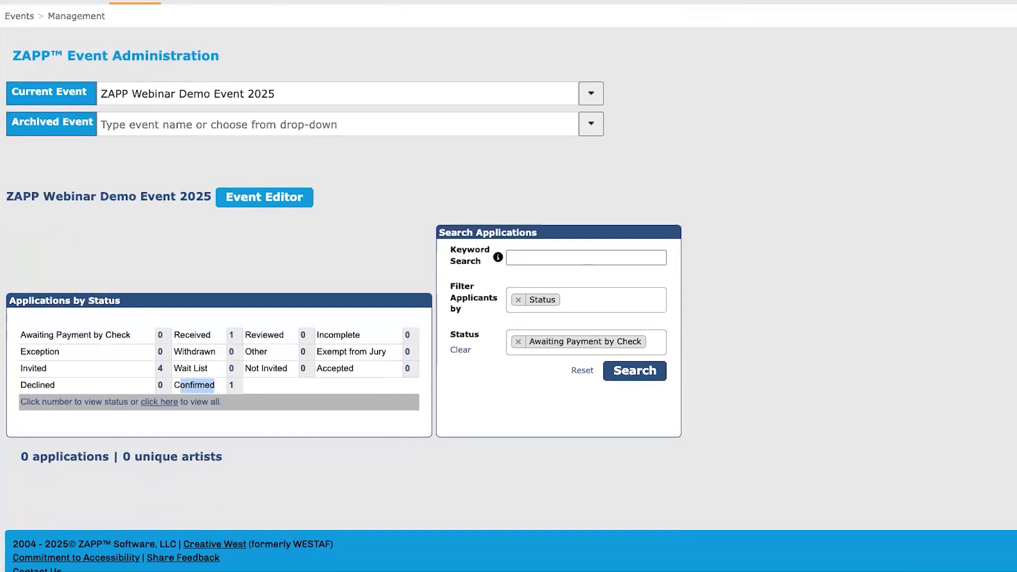
scroll(251, 385, "down", 3)
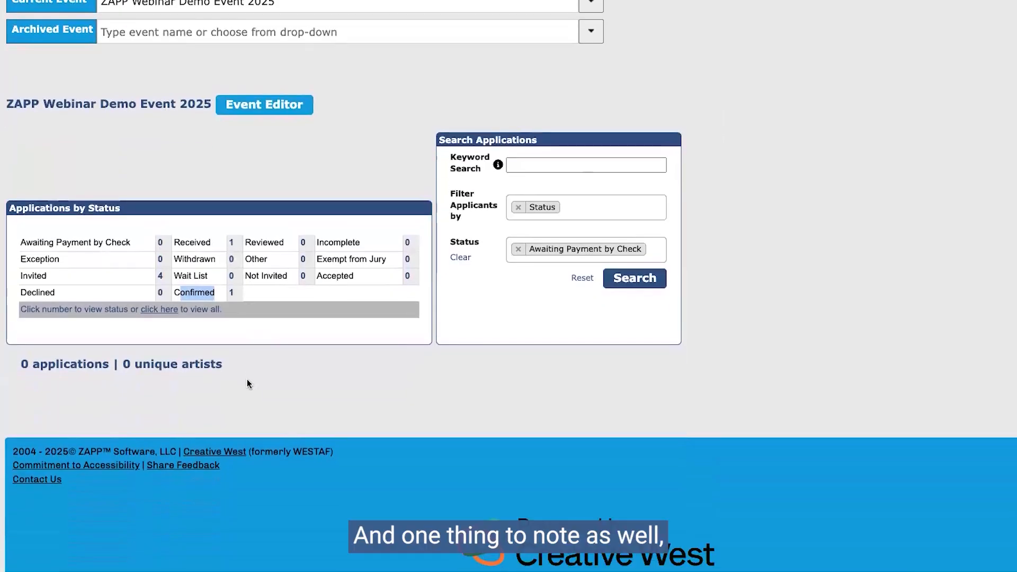
left_click(261, 248)
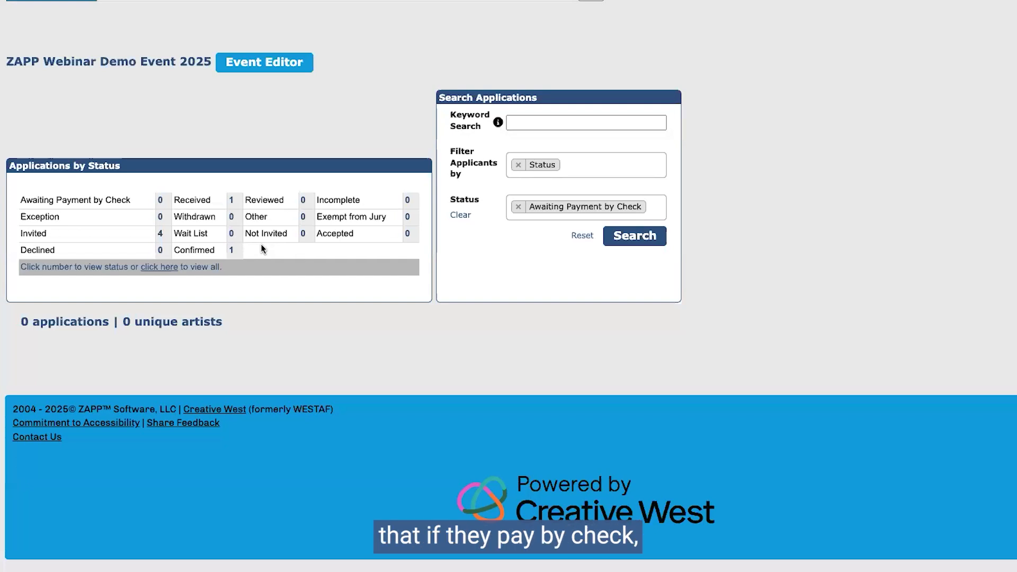
left_click(161, 203)
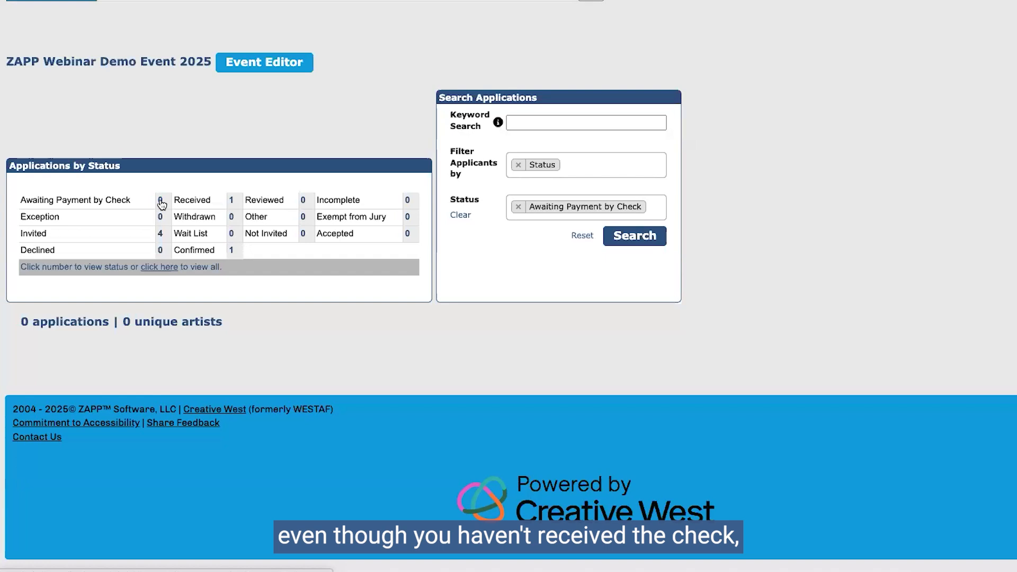
left_click(231, 250)
scroll(435, 349, "down", 8)
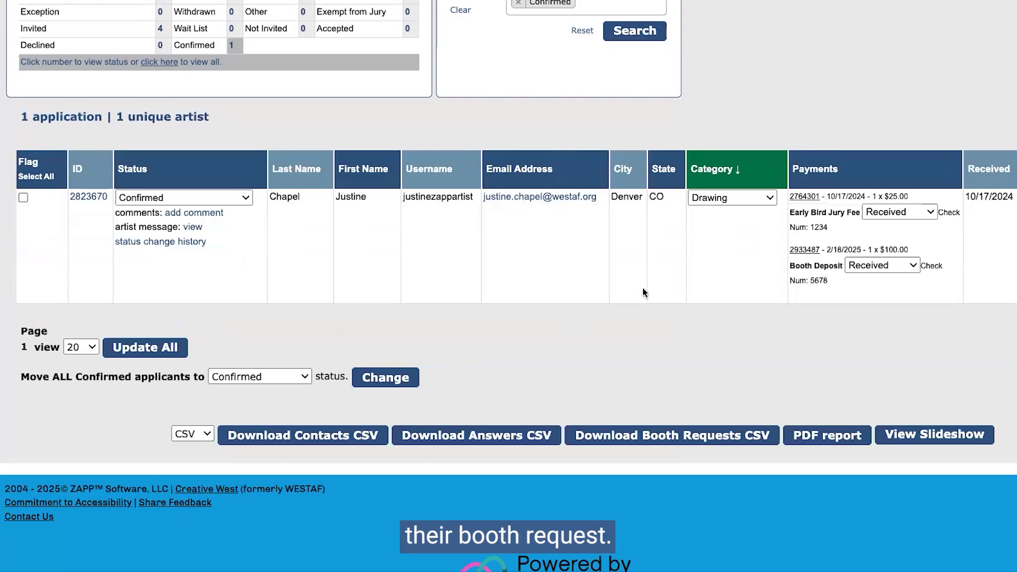
Switch the confirmed applicant's Booth Deposit payment to Pending, and set it back to Received
left_click(901, 267)
left_click(889, 250)
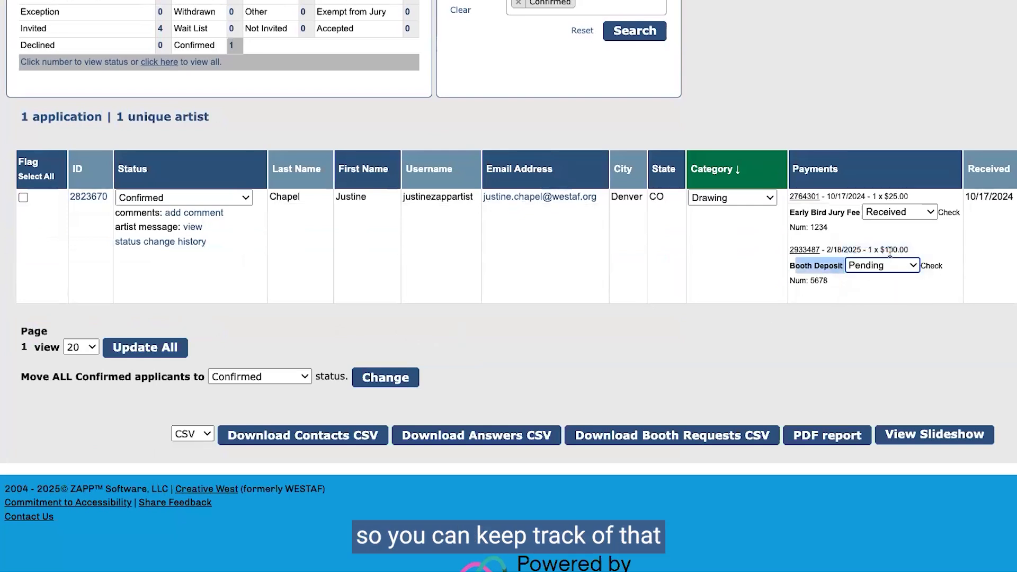
left_click(843, 285)
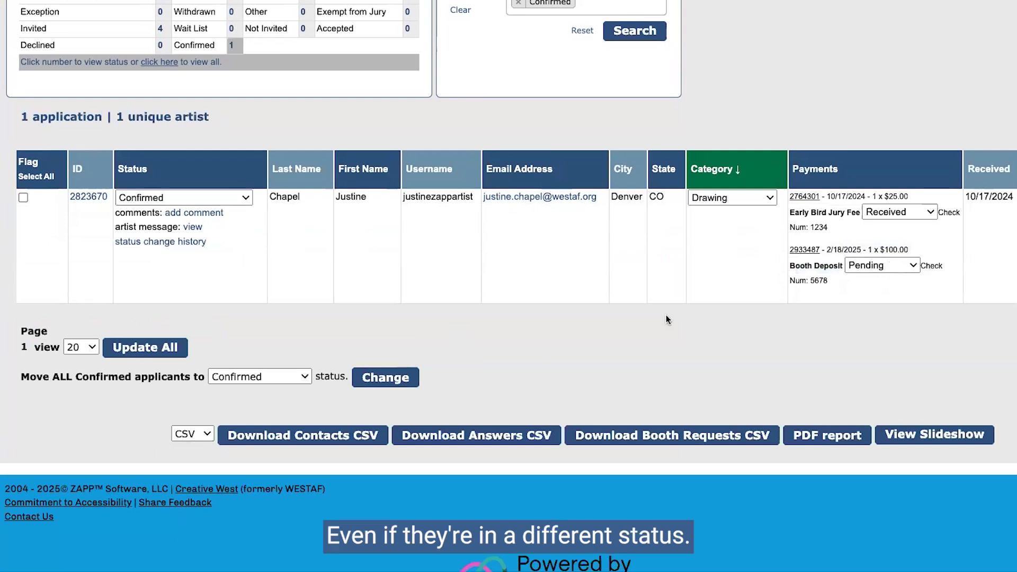
left_click(859, 266)
left_click(869, 279)
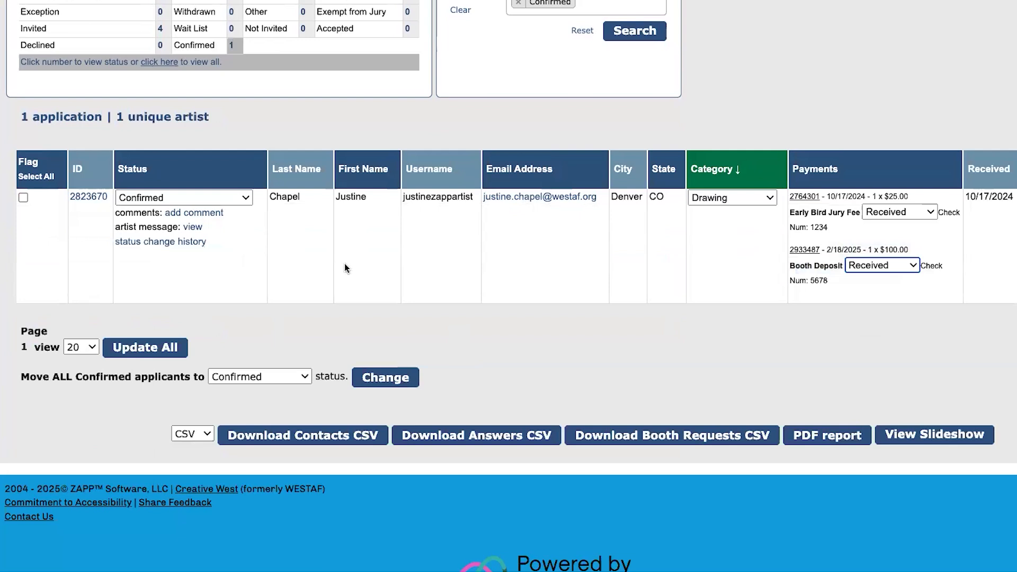
Open the Income Breakdown financial report page and bring its date, filter and event options into view
scroll(344, 267, "up", 3)
scroll(423, 278, "up", 1)
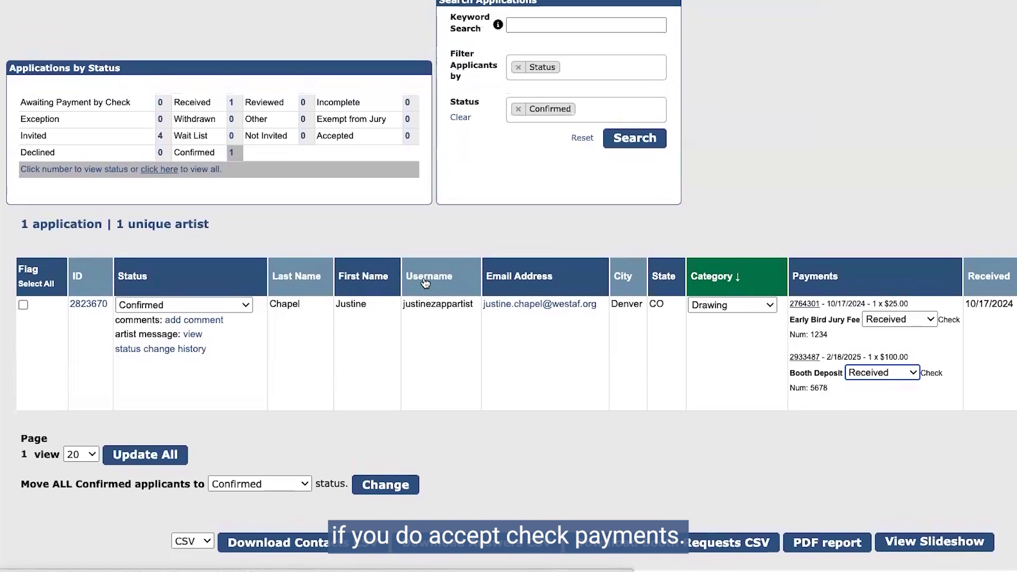
scroll(424, 281, "up", 10)
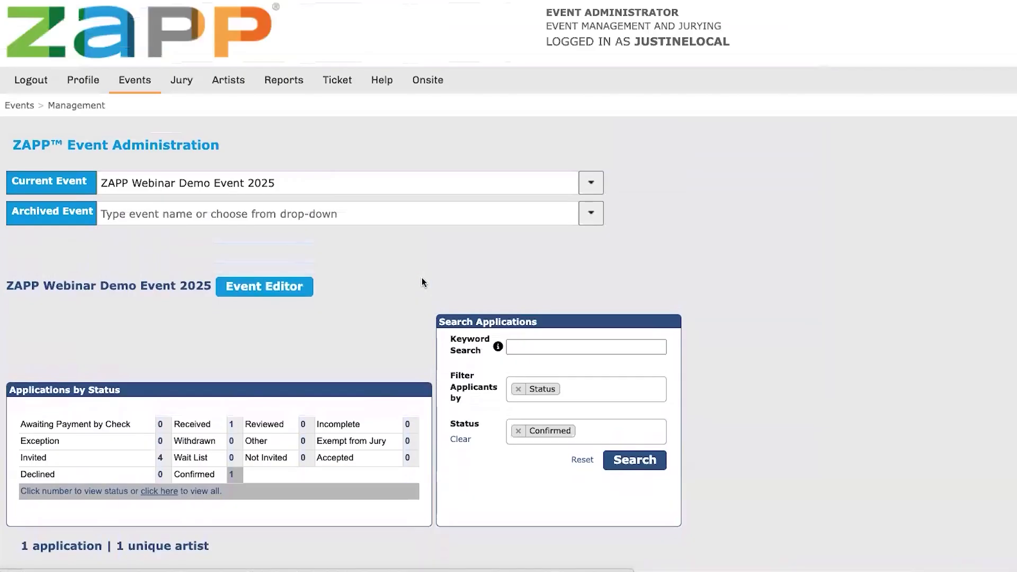
left_click(284, 79)
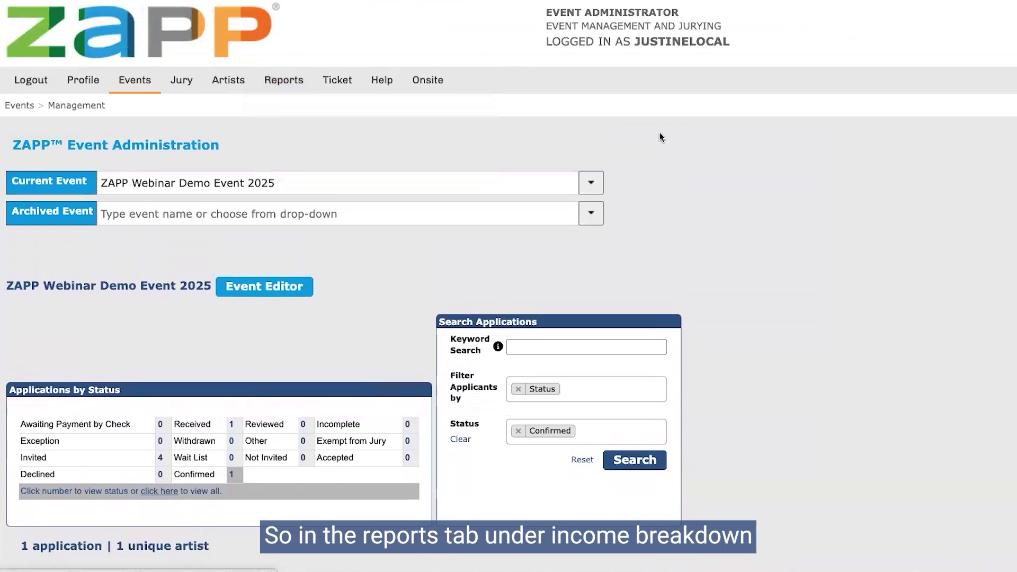
scroll(632, 158, "down", 3)
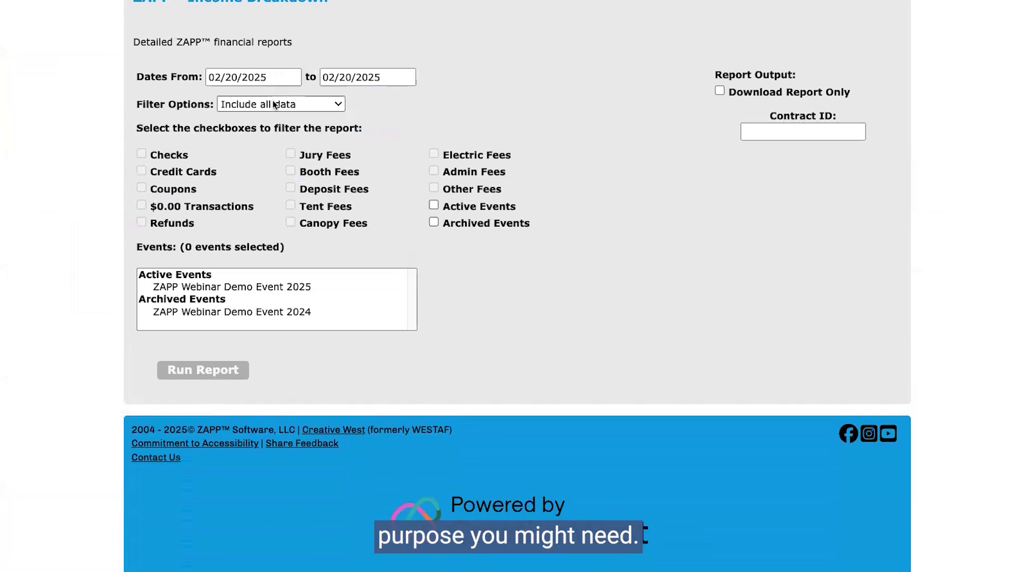
Filter the income report to include only Checks, and select ZAPP Webinar Demo Event 2025 as its event
left_click(232, 107)
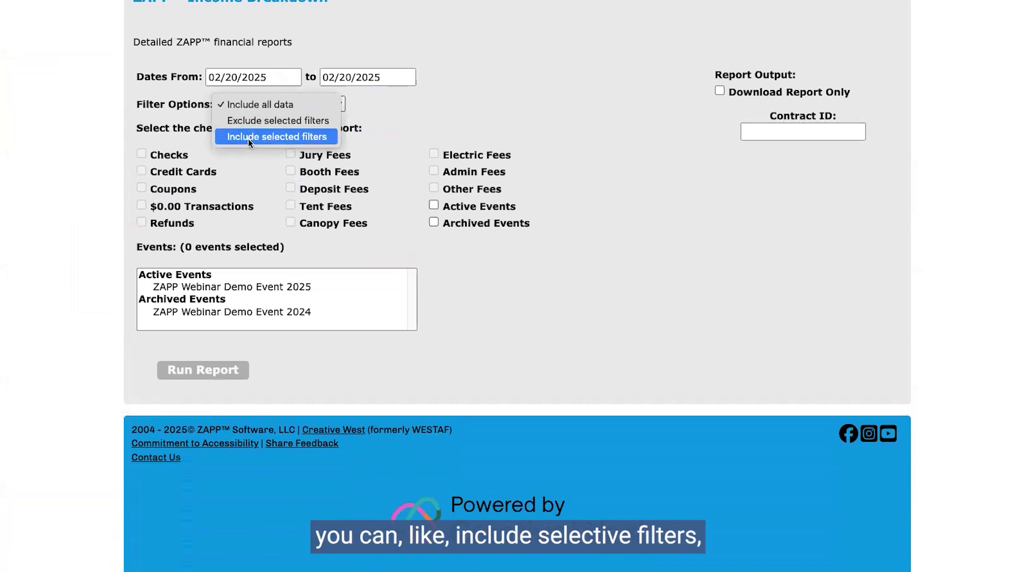
left_click(240, 136)
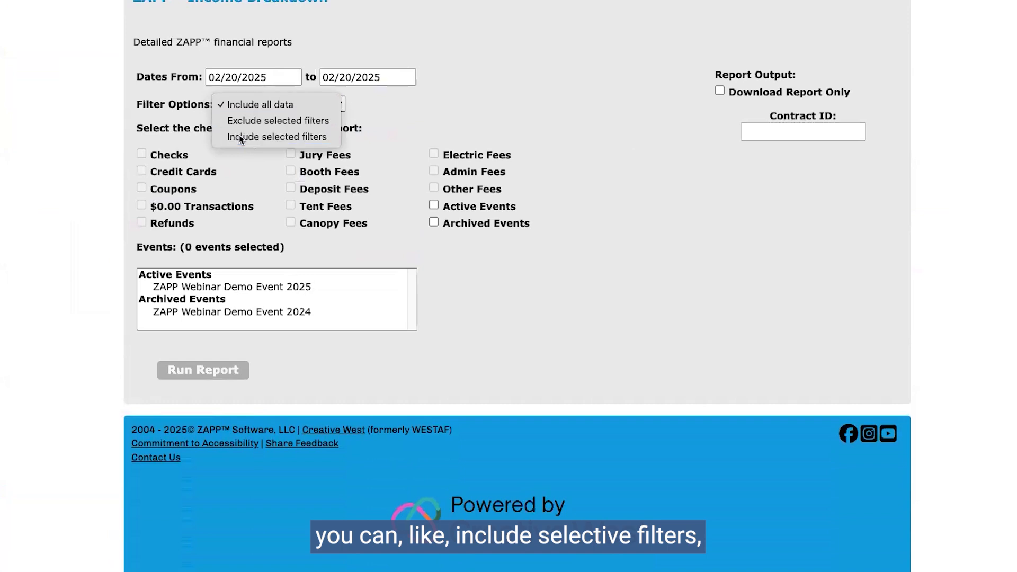
left_click(142, 153)
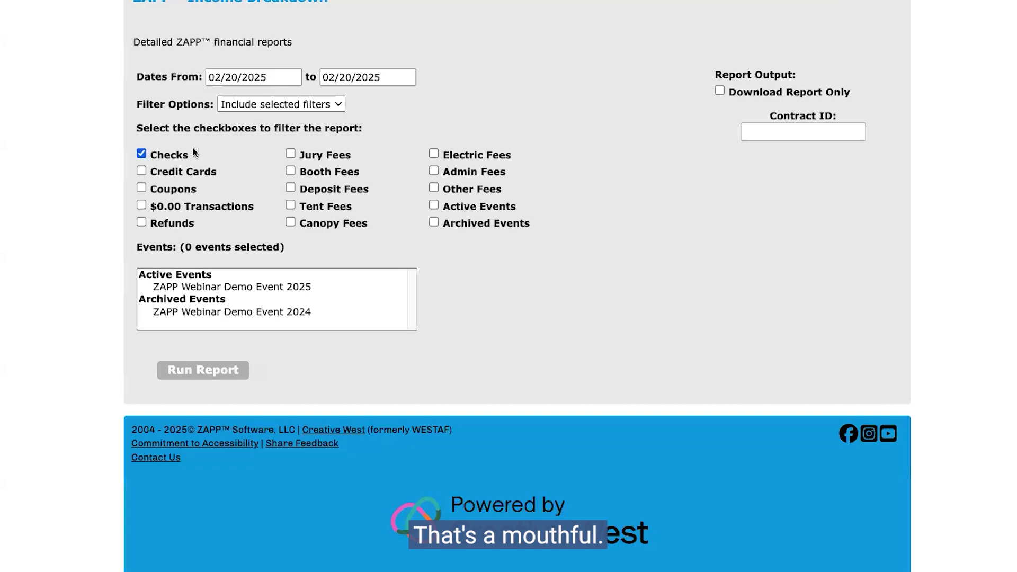
left_click(193, 286)
Set the report's start date to 02/20/2024 and run the report
left_click(262, 77)
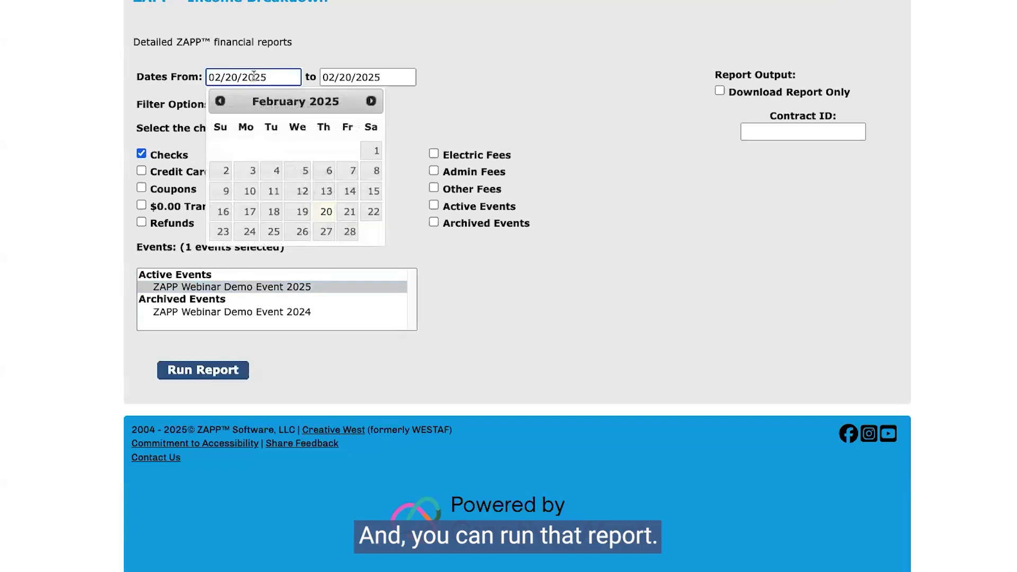
double_click(254, 76)
type("2024")
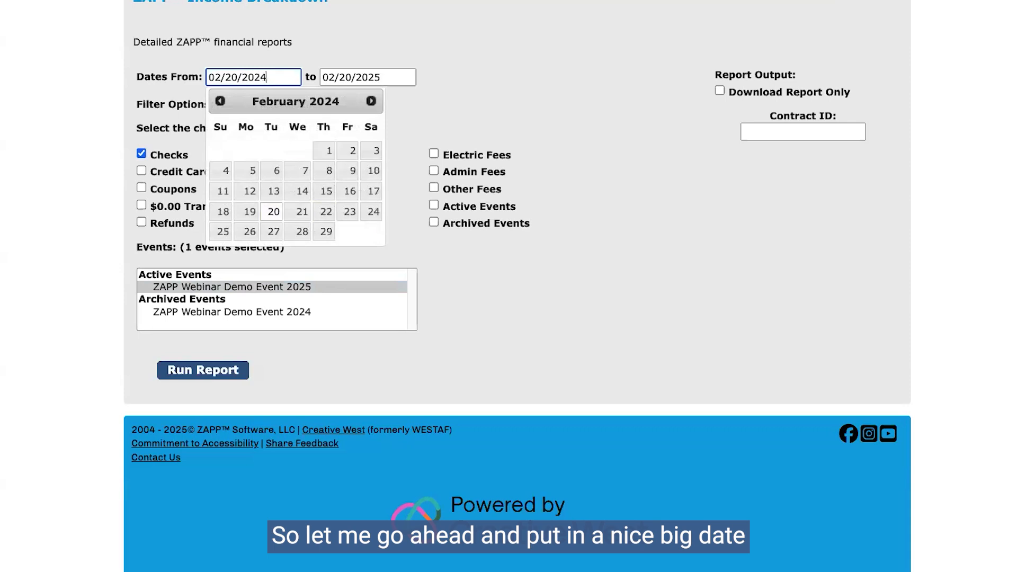
left_click(519, 45)
left_click(215, 370)
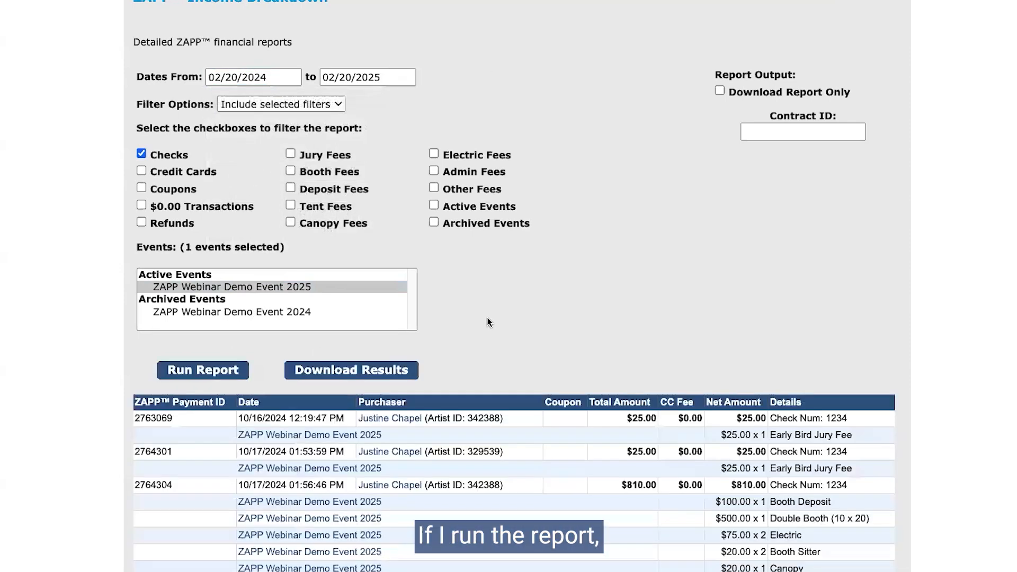
Check the Pending and Checks amounts in the report's Income by Event summary
scroll(488, 318, "down", 4)
scroll(487, 322, "down", 6)
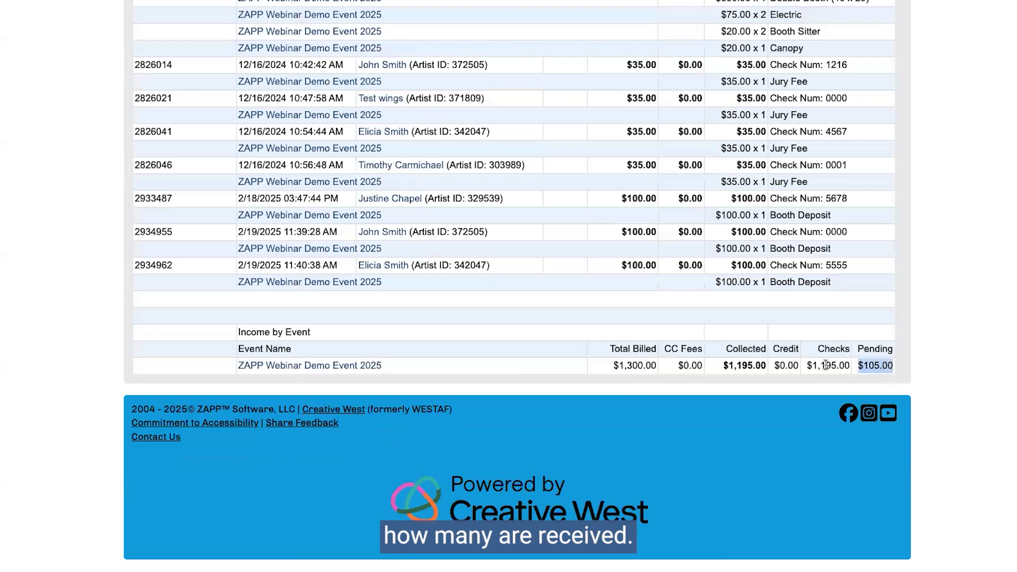
left_click_drag(845, 366, 807, 366)
left_click(895, 366)
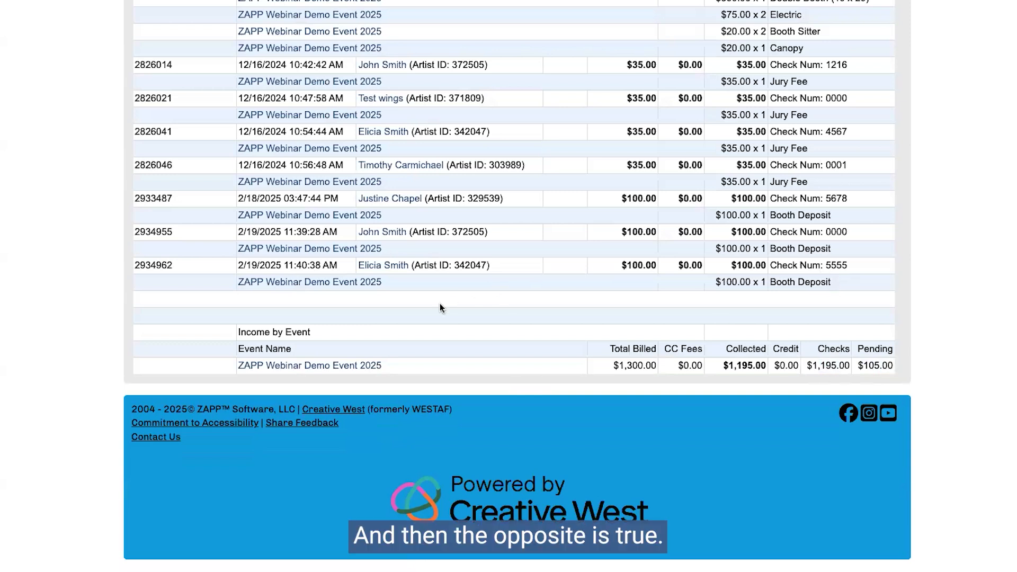
Change the report's filter option to Exclude selected filters, with Checks as the excluded payment type
scroll(440, 303, "up", 5)
scroll(440, 303, "up", 5)
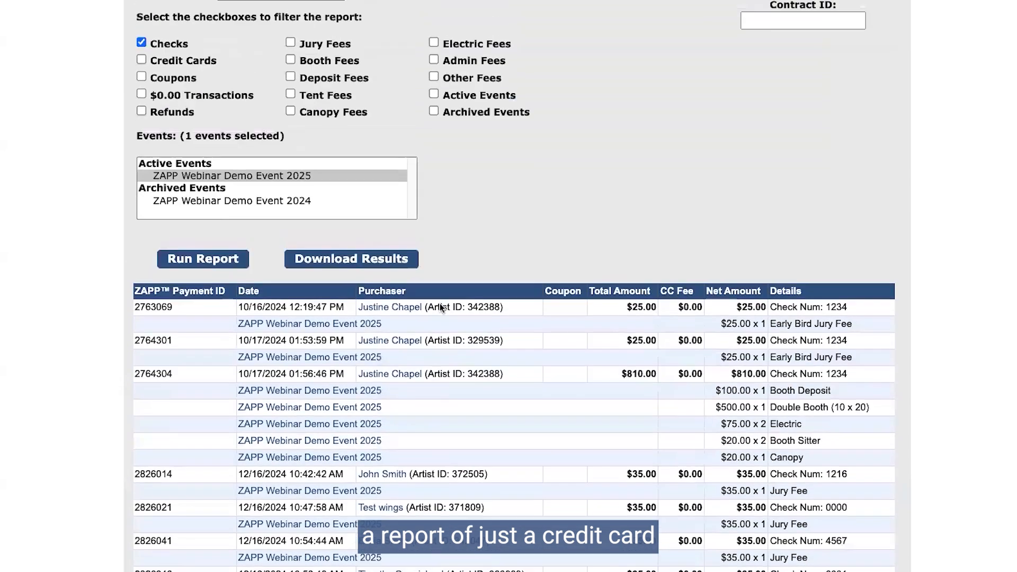
scroll(439, 307, "up", 4)
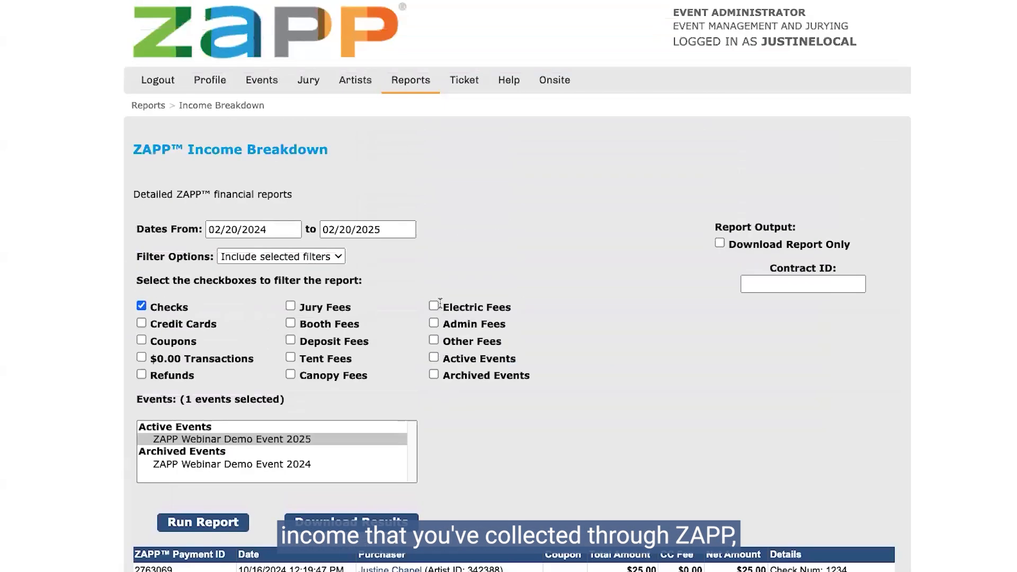
left_click(255, 259)
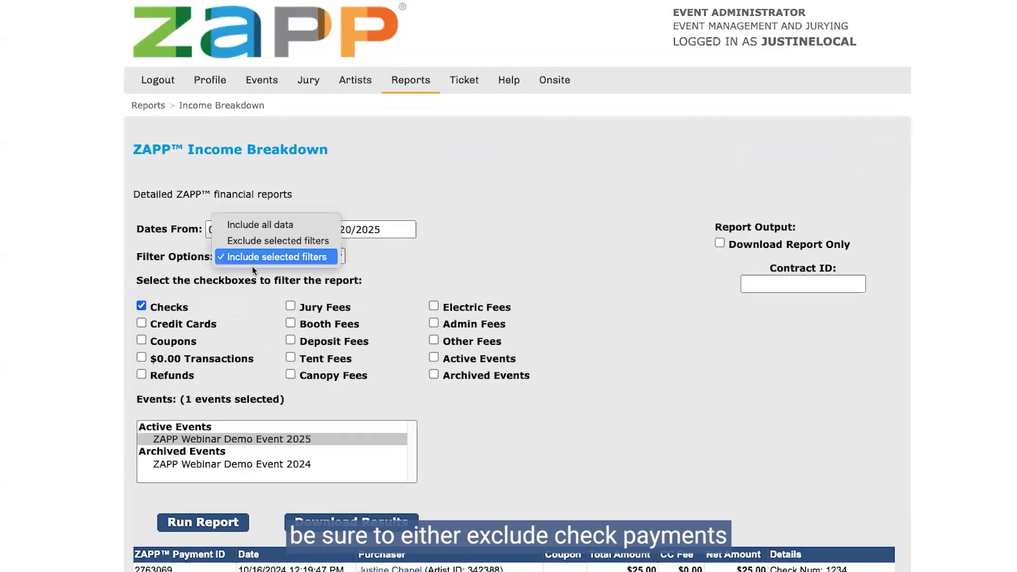
left_click(243, 239)
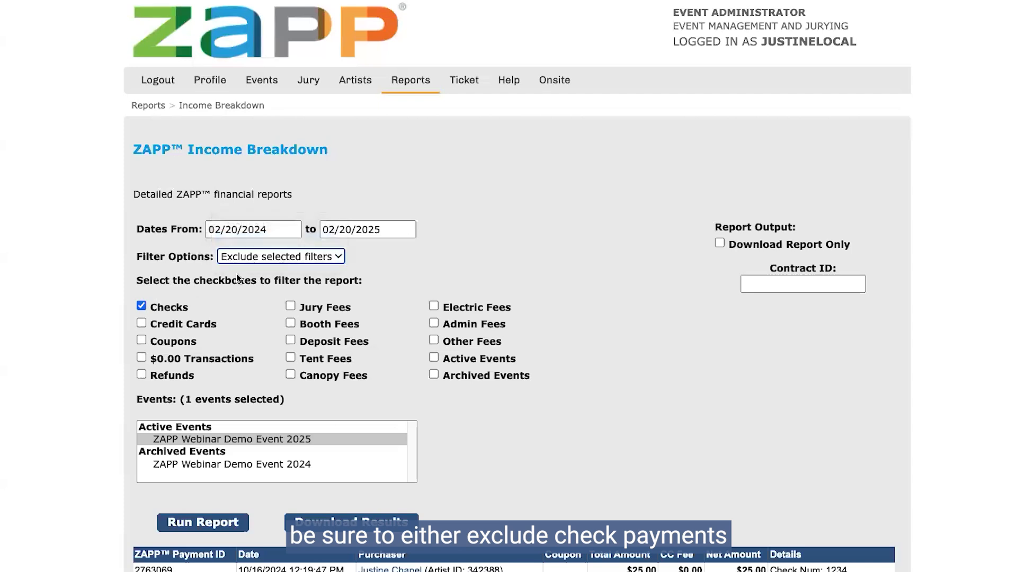
Clear the Checks filter and set the report to Include selected filters with only Credit Cards selected
left_click(140, 305)
left_click(266, 256)
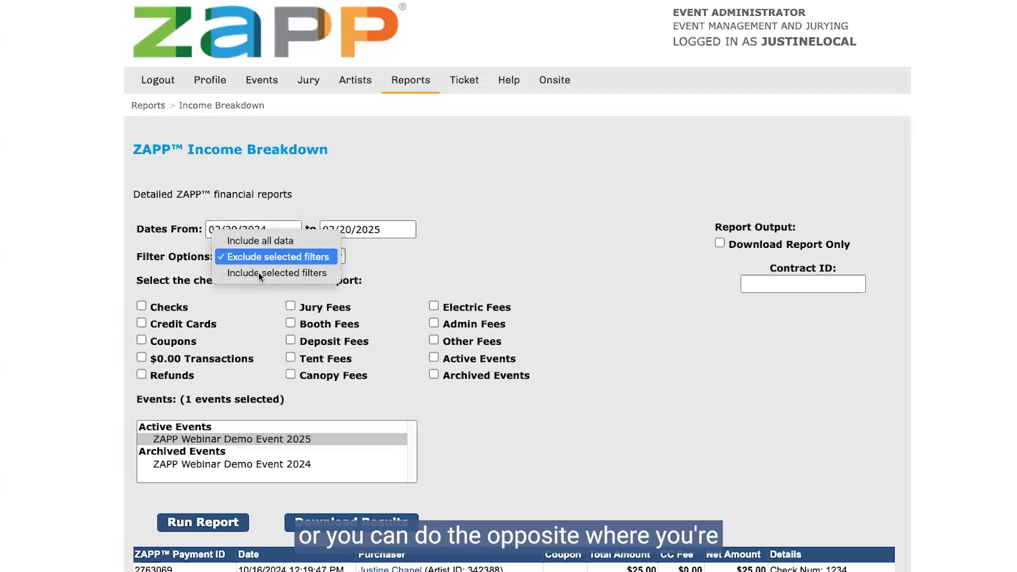
left_click(258, 273)
left_click(141, 322)
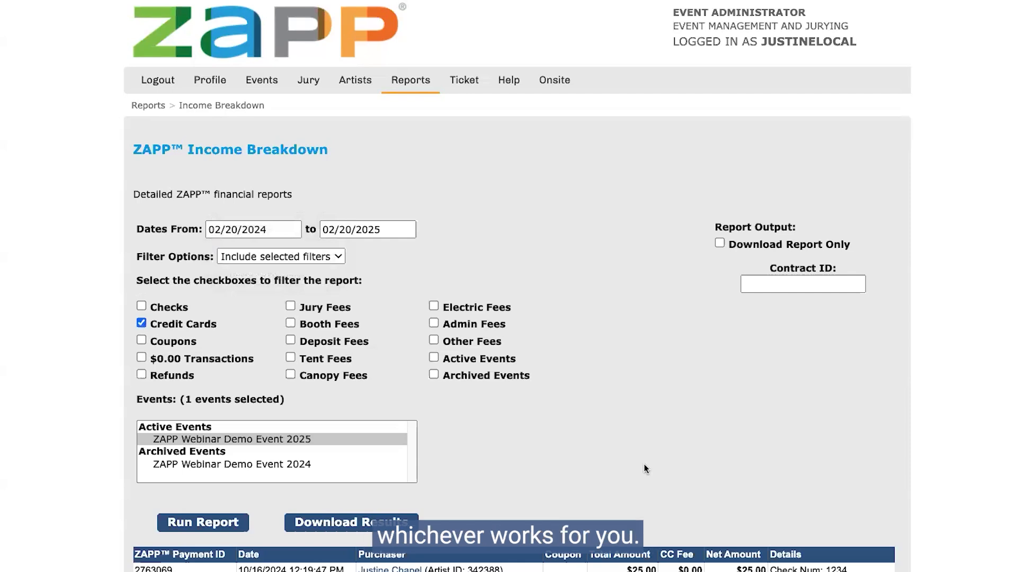
scroll(644, 465, "down", 5)
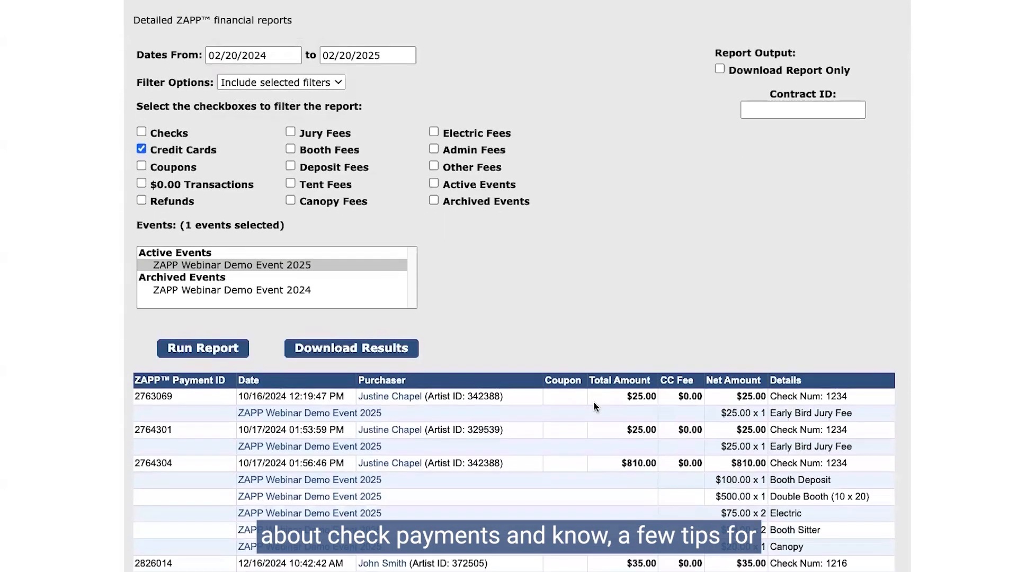
scroll(594, 402, "down", 2)
scroll(593, 402, "up", 4)
scroll(591, 352, "down", 4)
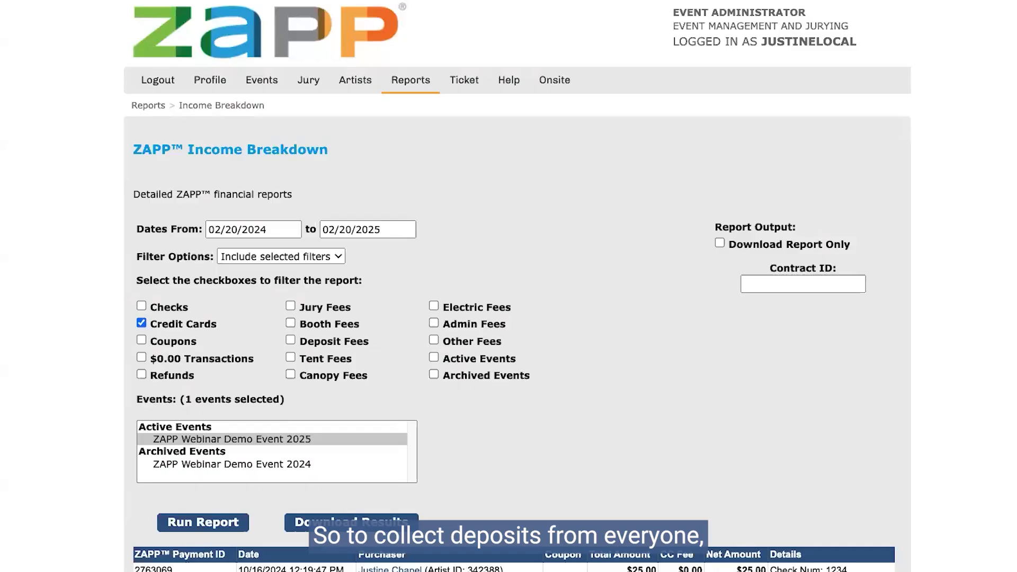
Go to event management and open the Product Editor for ZAPP Webinar Demo Event 2025
mouse_move(262, 80)
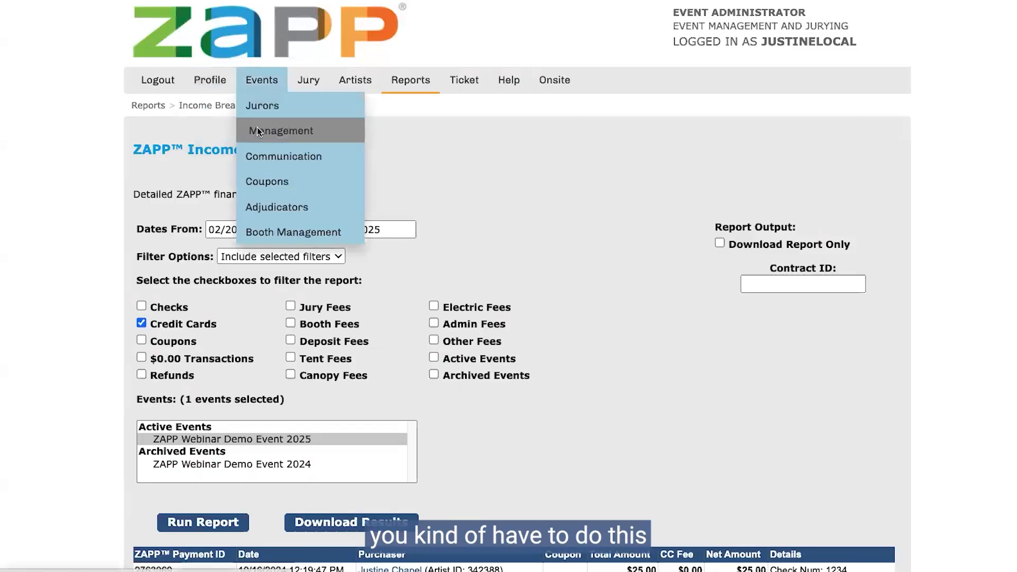
left_click(258, 130)
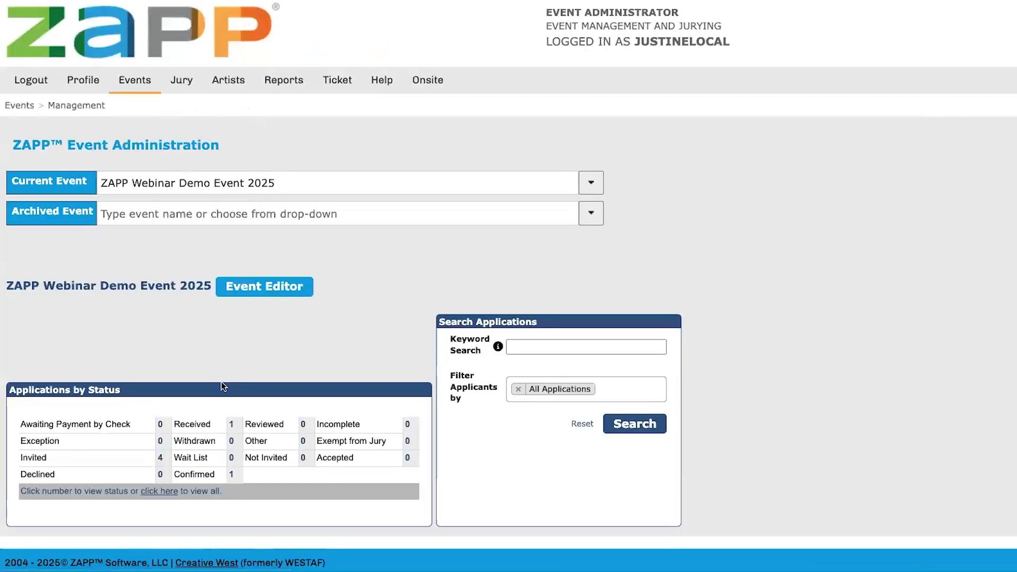
scroll(236, 323, "down", 2)
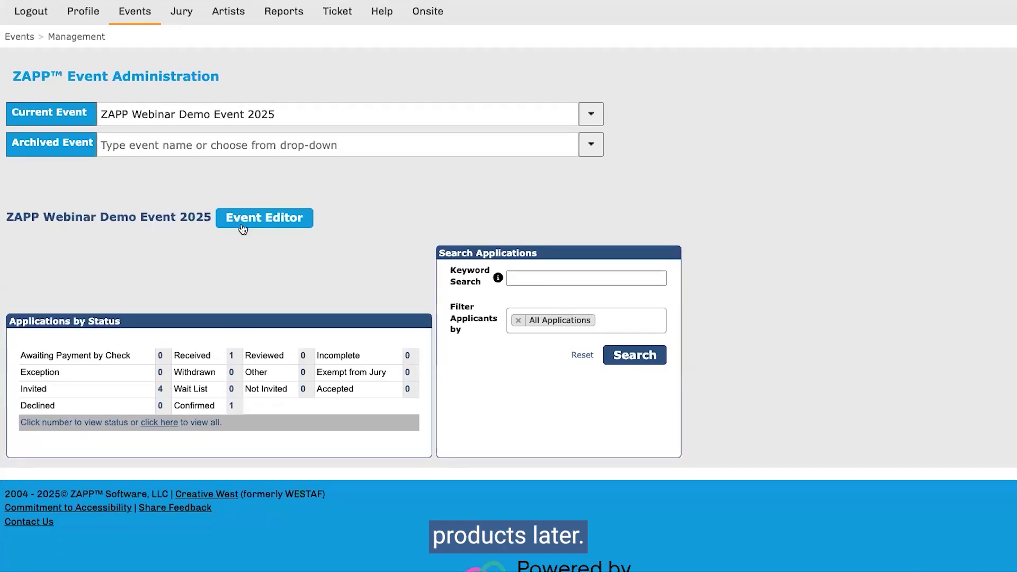
left_click(272, 225)
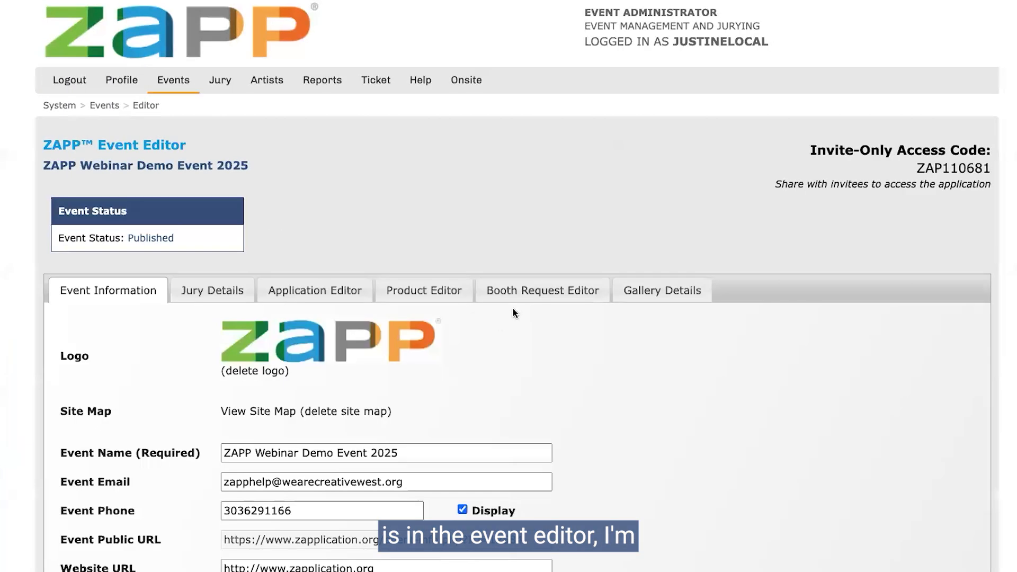
left_click(413, 292)
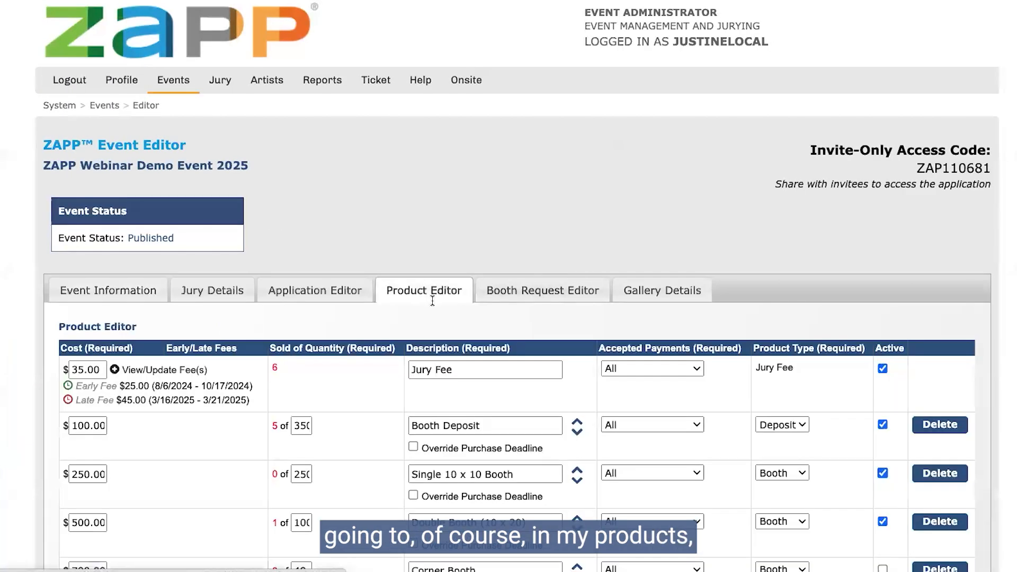
Review the Booth Deposit product's cost, description and product type options, keeping the type as Deposit
scroll(286, 334, "down", 3)
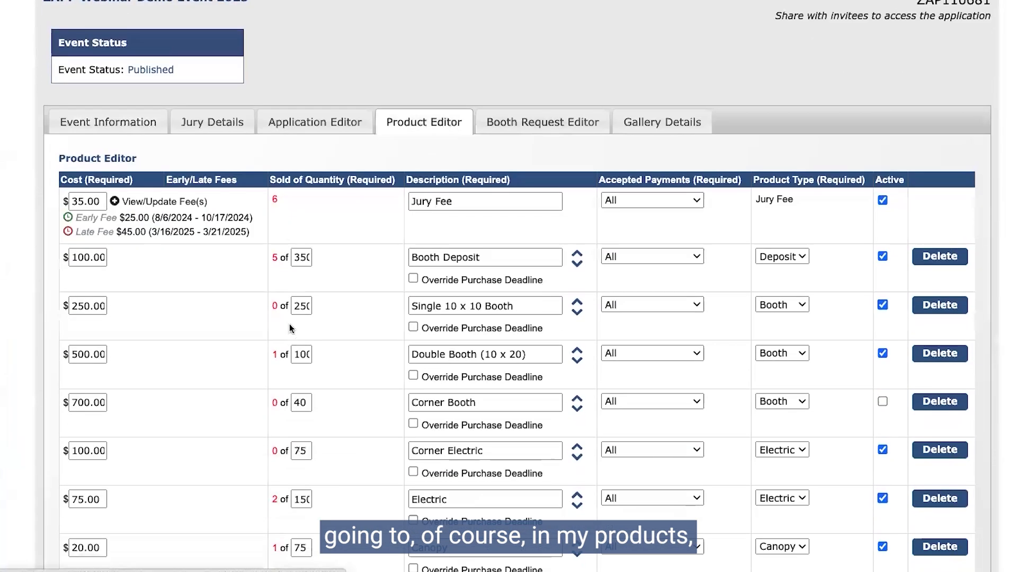
double_click(85, 257)
triple_click(495, 256)
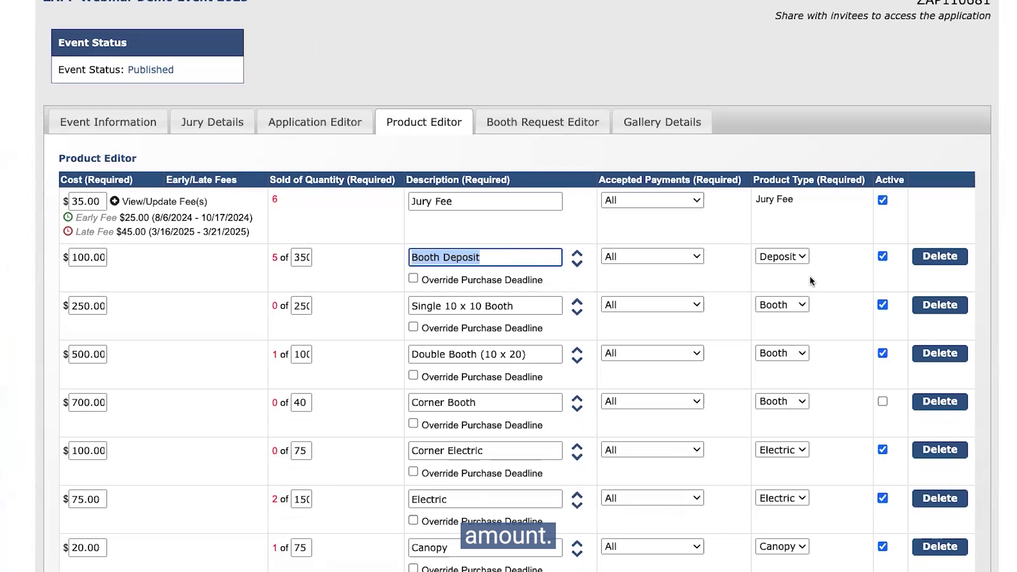
left_click(788, 263)
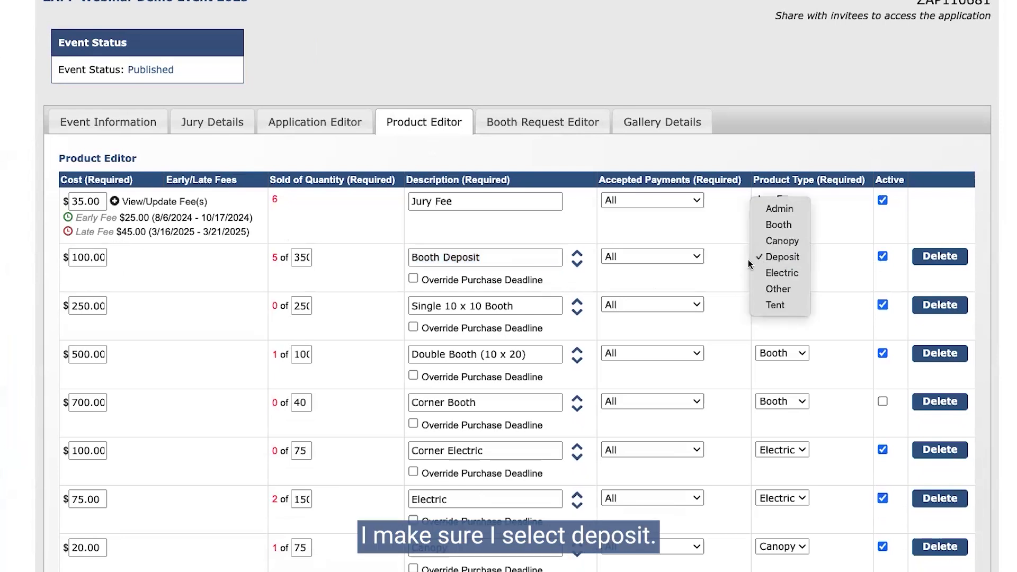
left_click(843, 266)
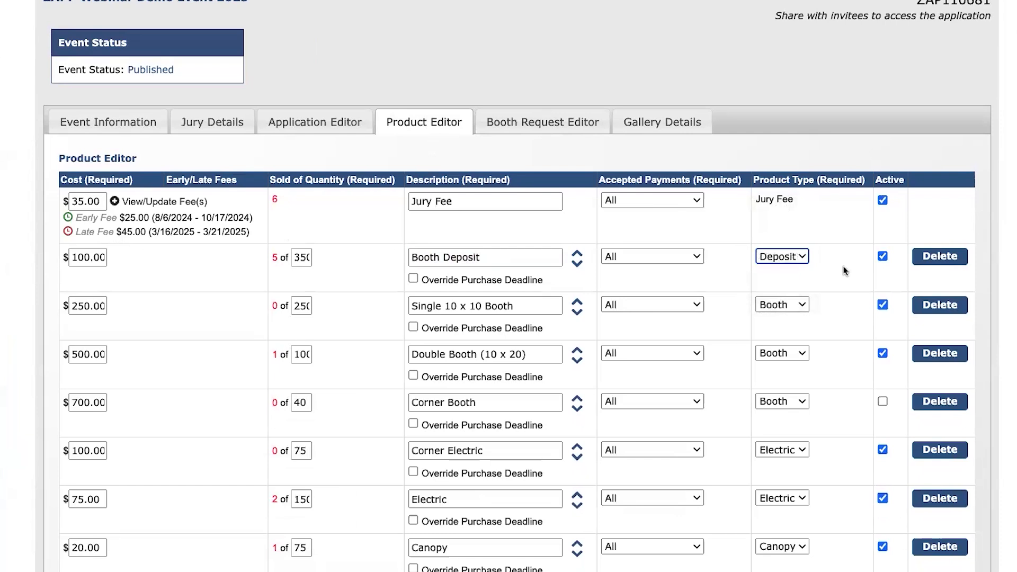
Deactivate the Single 10 x 10 Booth, Double Booth, Corner Electric, Electric, Canopy and Booth Sitter products, and save the products
scroll(843, 266, "down", 1)
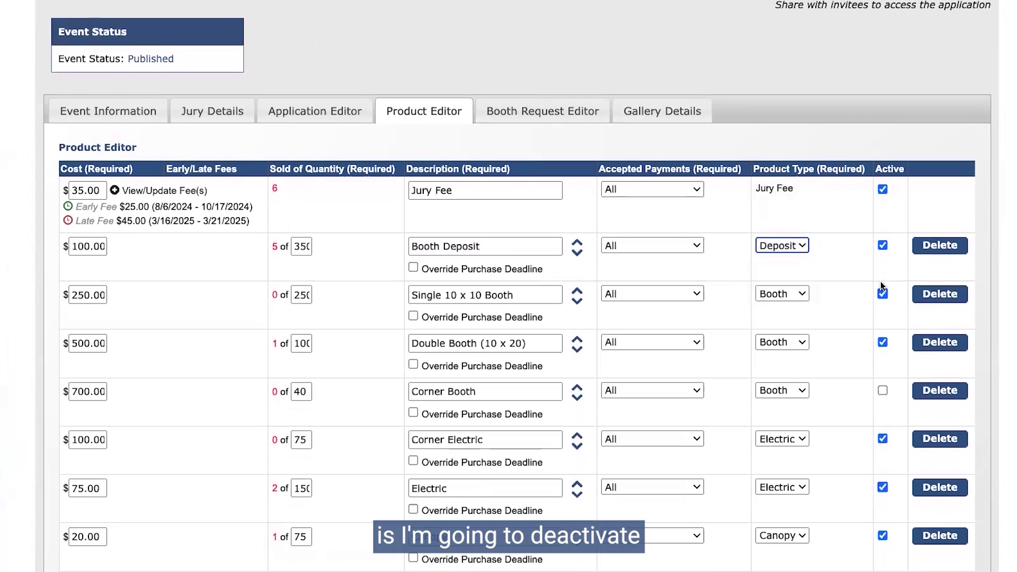
left_click(881, 292)
left_click(882, 340)
scroll(880, 318, "down", 2)
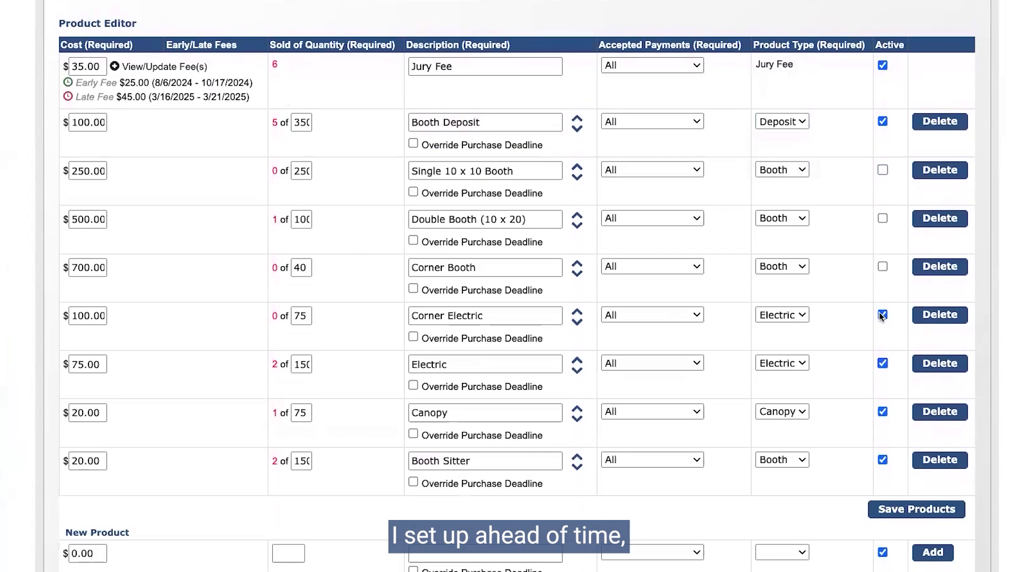
left_click(882, 363)
left_click(883, 411)
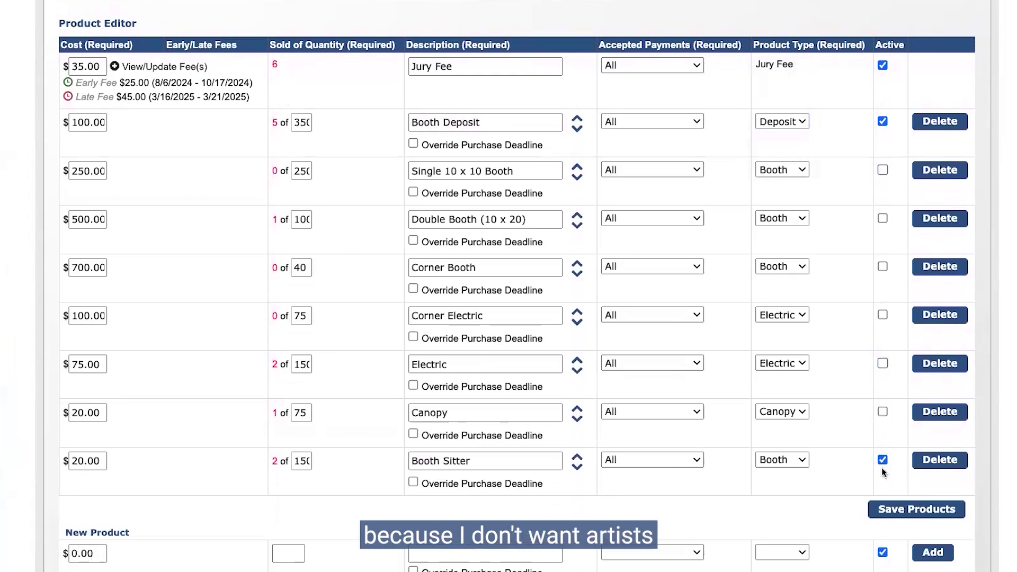
left_click(883, 460)
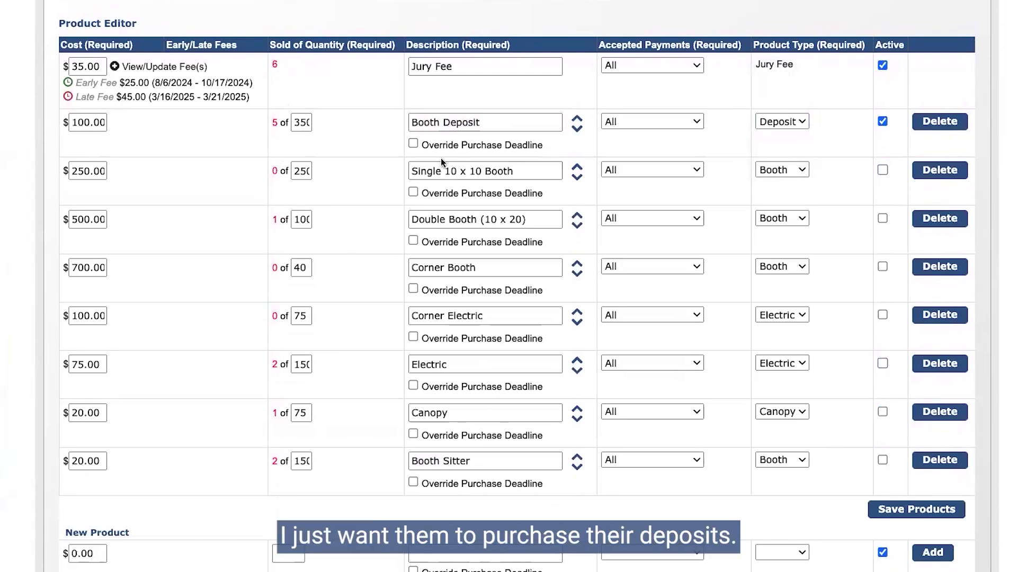
scroll(770, 175, "down", 1)
left_click(903, 445)
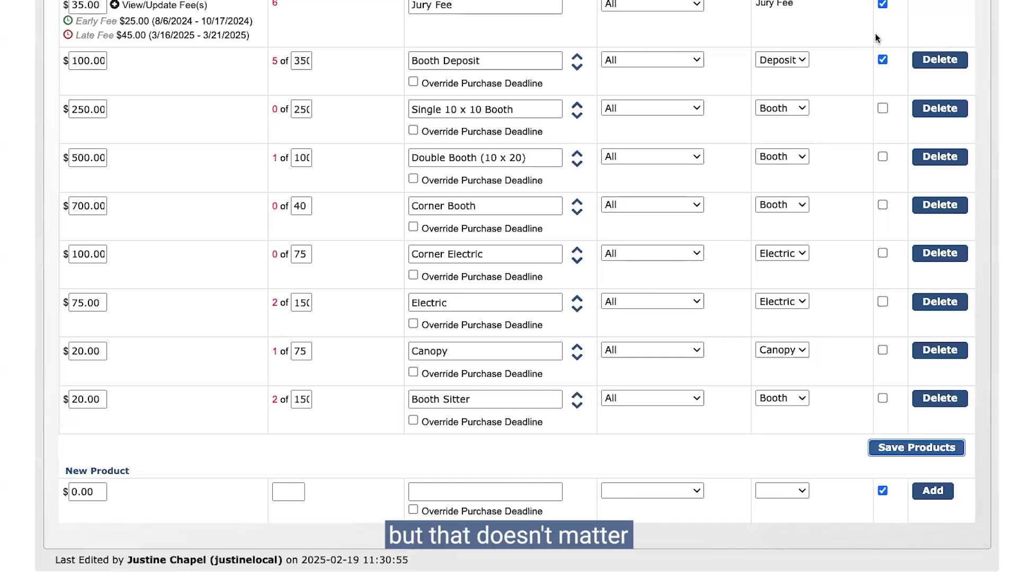
scroll(839, 198, "down", 2)
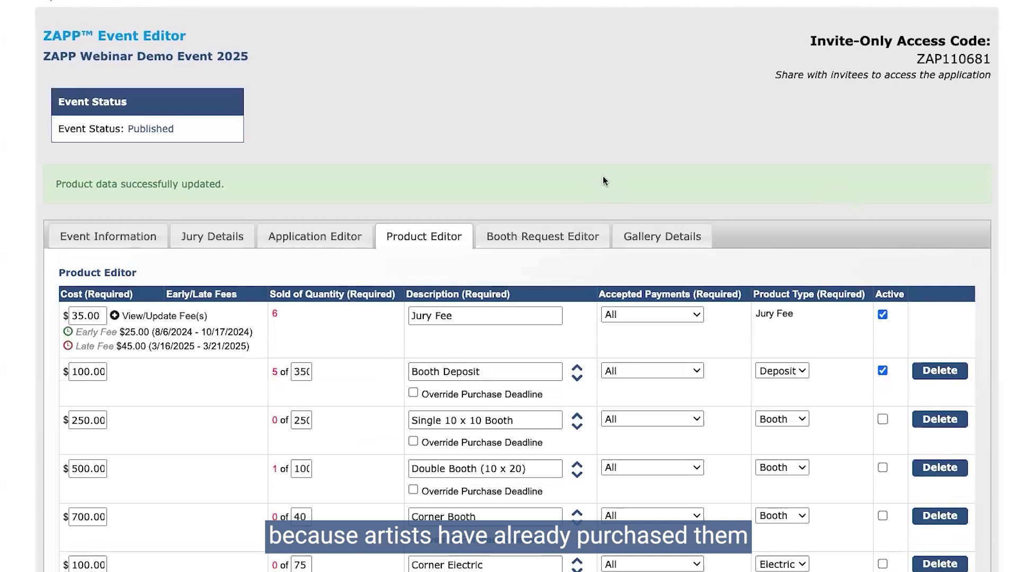
scroll(323, 339, "down", 1)
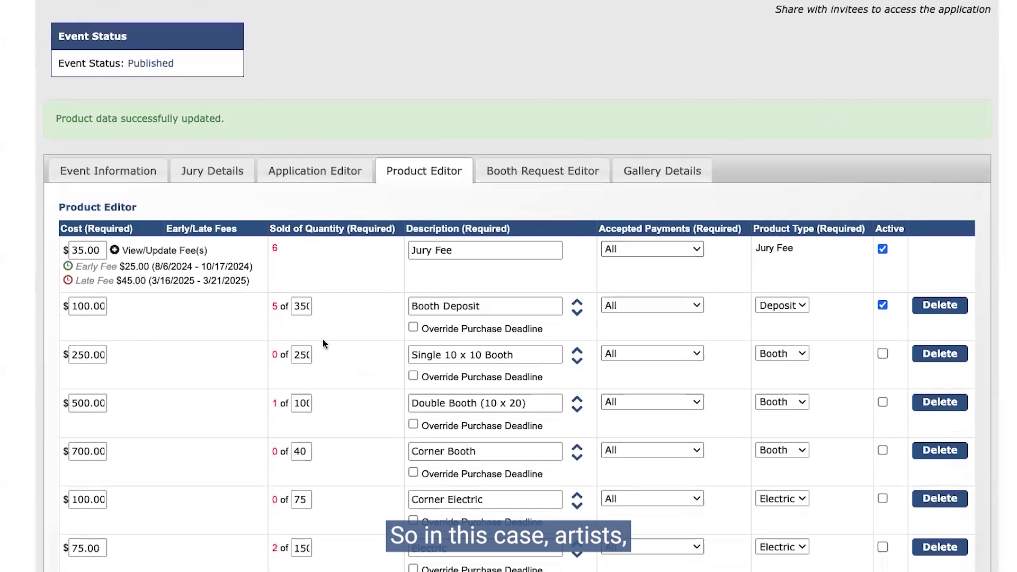
scroll(323, 342, "down", 1)
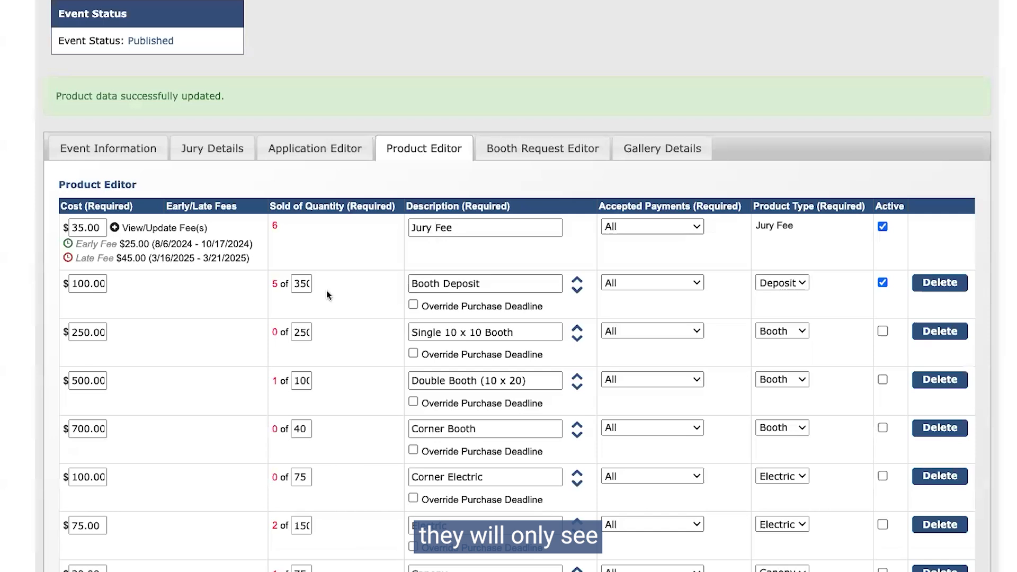
scroll(857, 296, "down", 2)
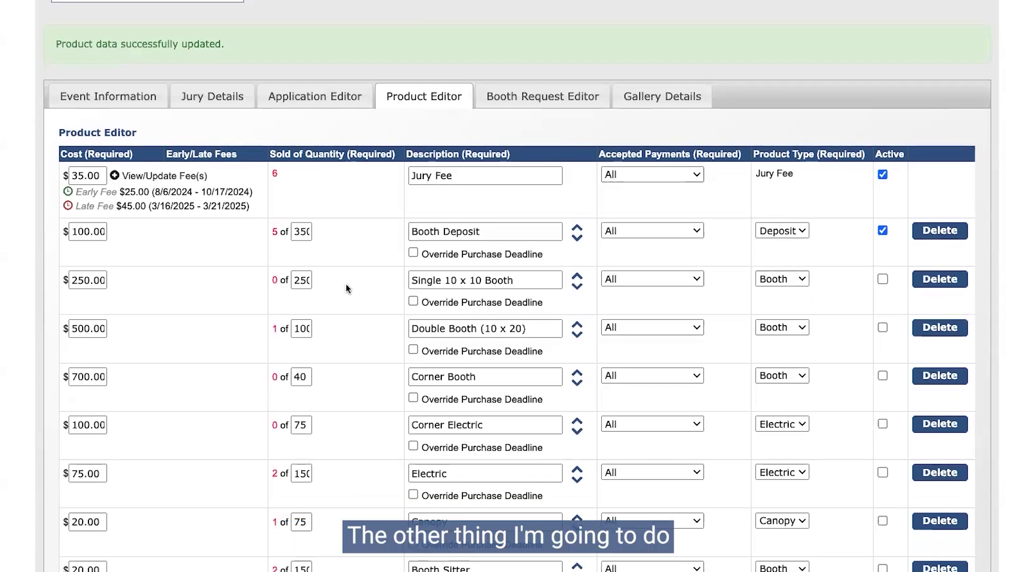
Set the event's Accept Invitation & Purchase Deadline to 03/31/2025 in the event information and save the changes
left_click(103, 94)
scroll(209, 249, "down", 10)
scroll(205, 261, "down", 4)
left_click_drag(176, 236, 73, 225)
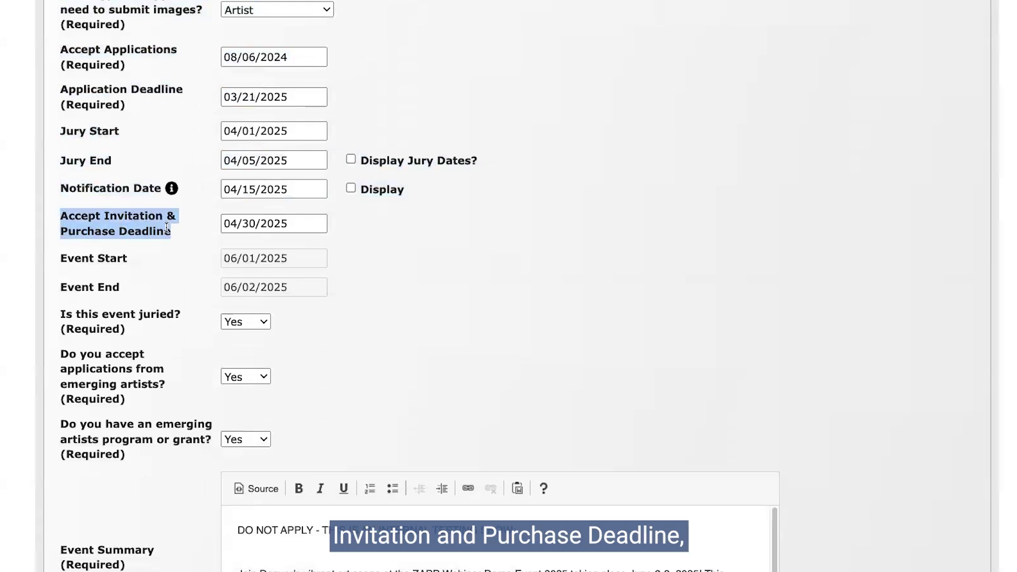
left_click(295, 223)
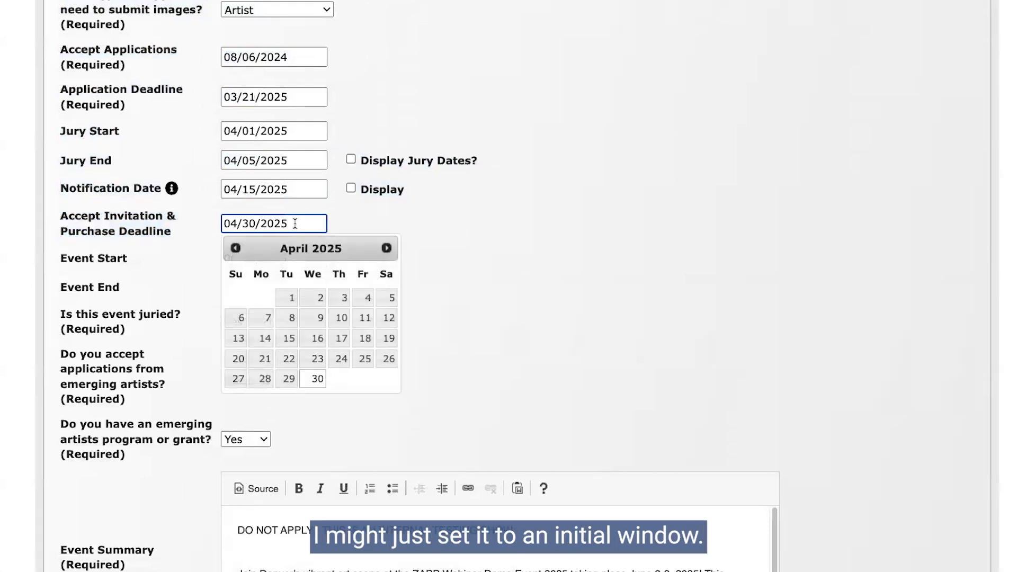
left_click(235, 248)
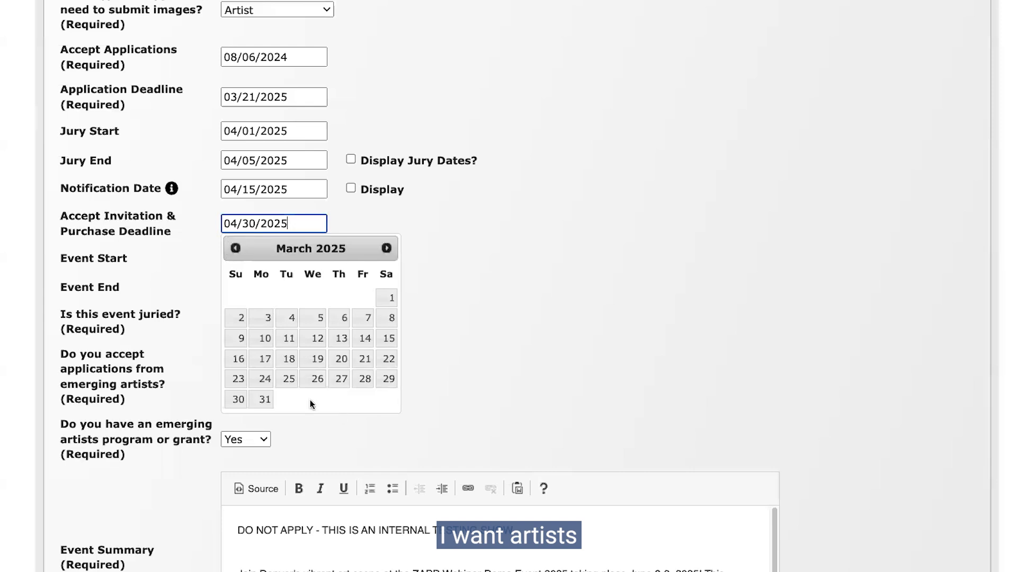
left_click(265, 399)
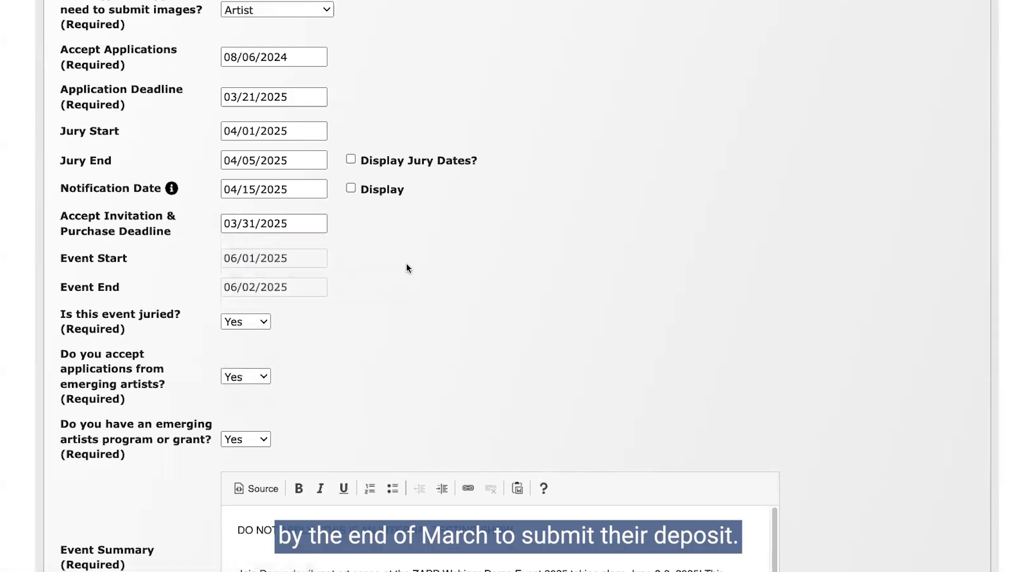
scroll(406, 268, "down", 20)
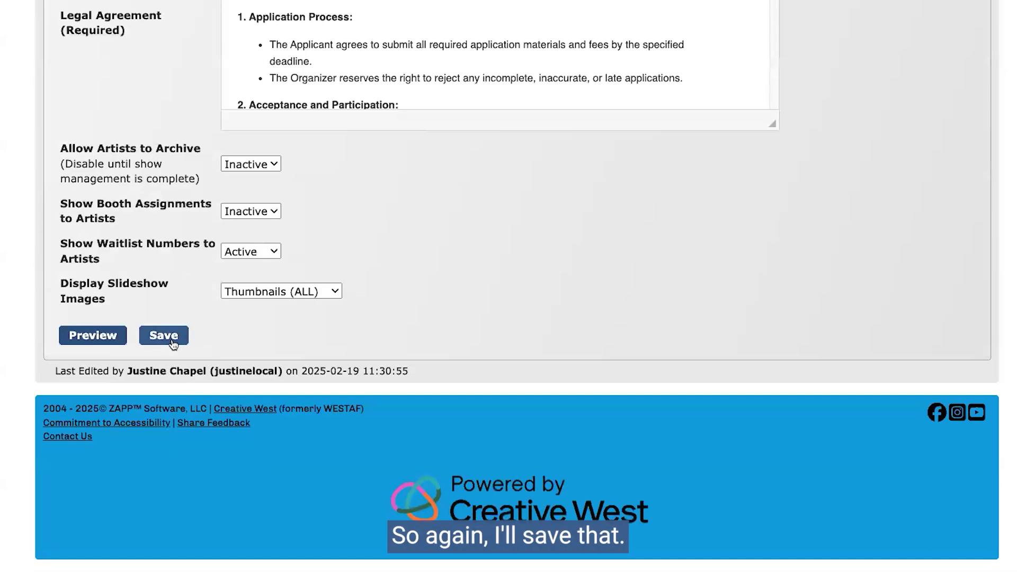
left_click(173, 343)
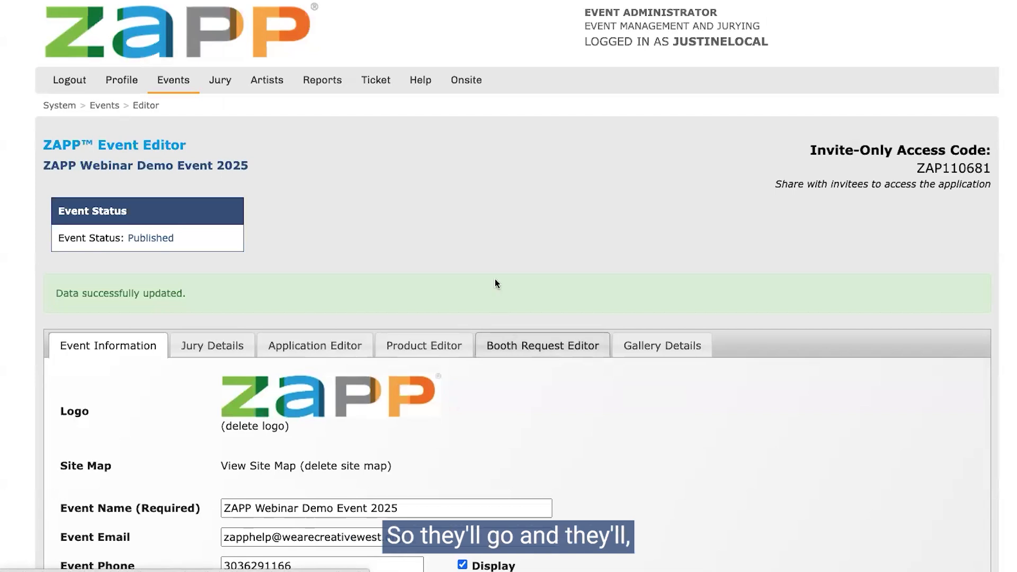
Return to event administration, list the Invited applications and examine their payments and tags
left_click(173, 80)
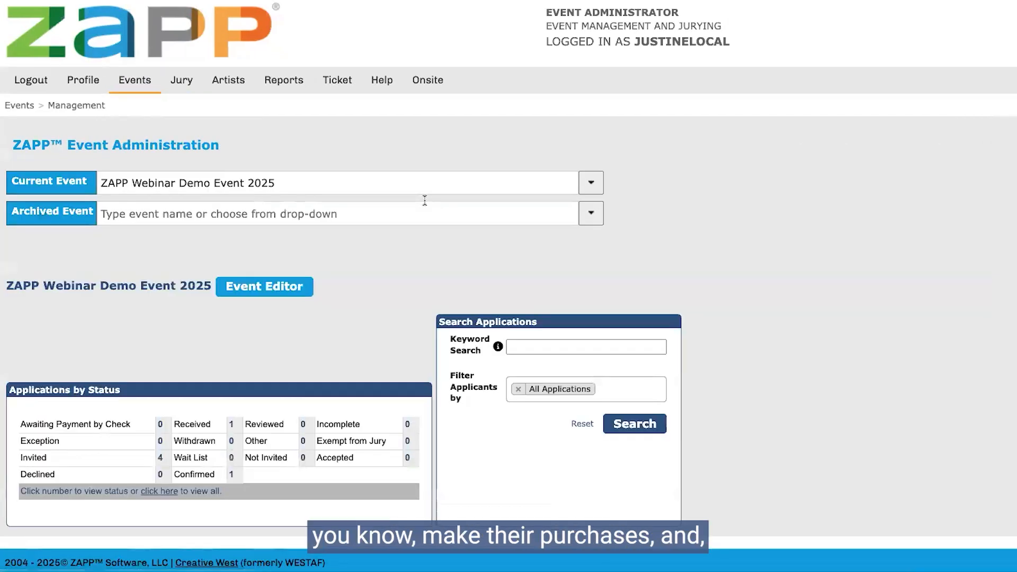
scroll(455, 200, "down", 3)
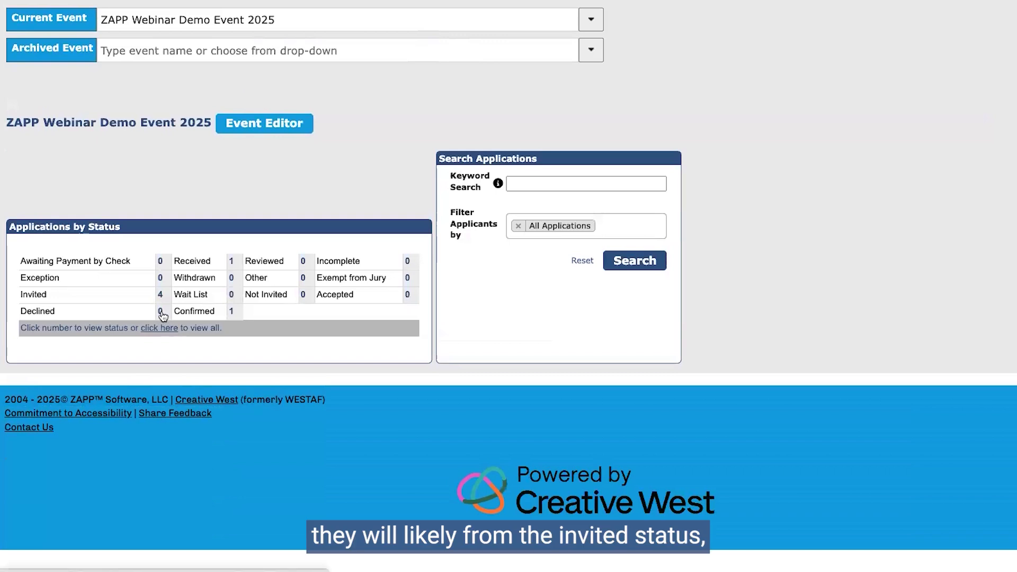
left_click(162, 299)
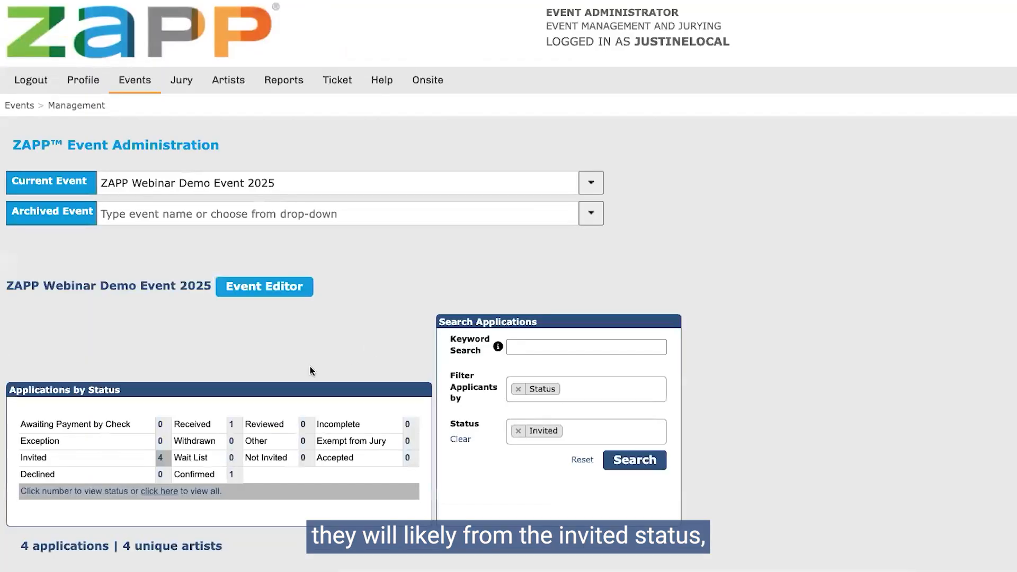
scroll(311, 371, "down", 2)
scroll(312, 371, "down", 1)
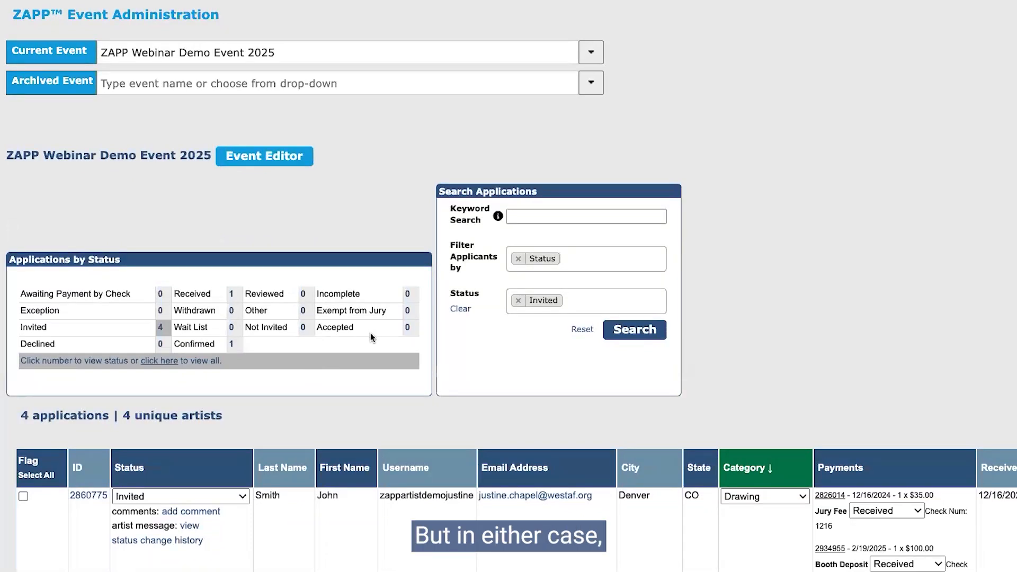
scroll(370, 335, "down", 3)
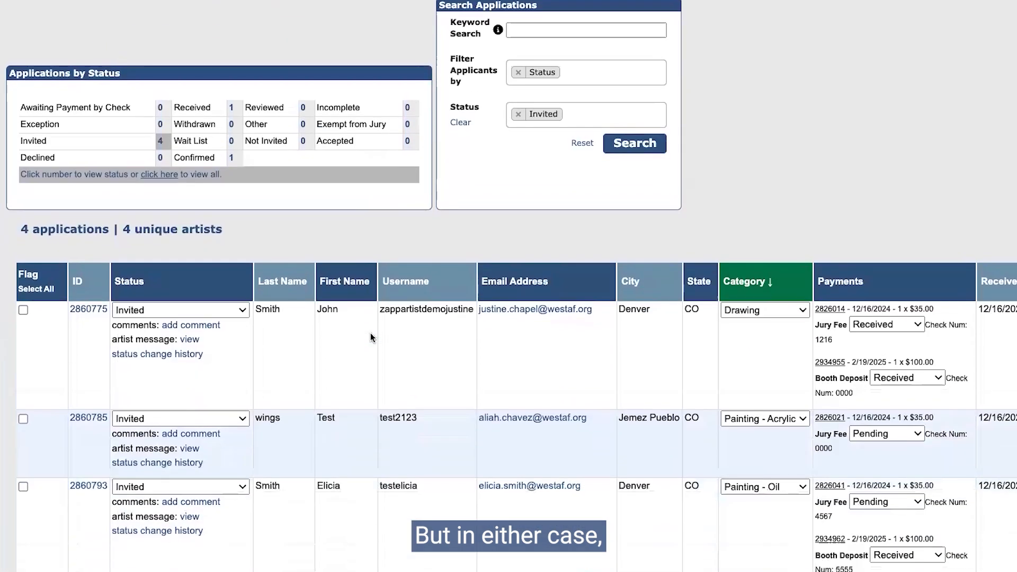
scroll(370, 335, "down", 3)
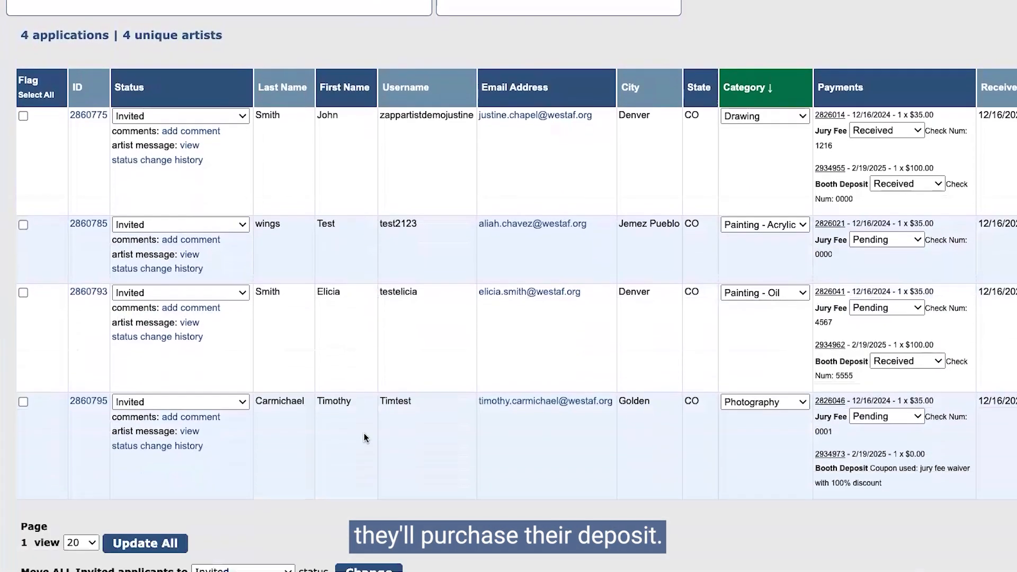
scroll(512, 569, "right", 3)
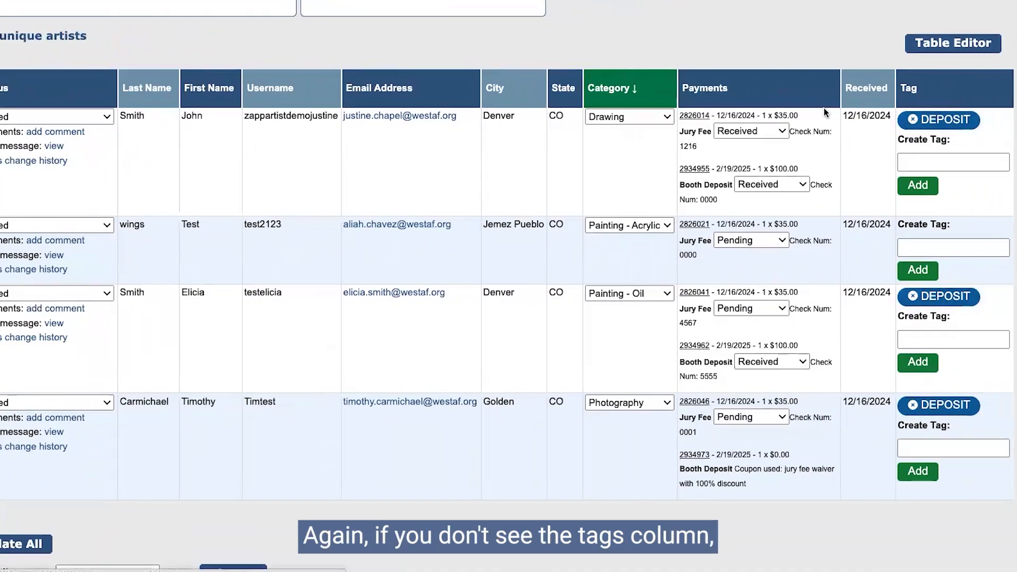
Keep the Tag field selected in the application table's Table Editor, save, and compare the artists' deposit tags with their payments
scroll(825, 107, "up", 5)
left_click(955, 285)
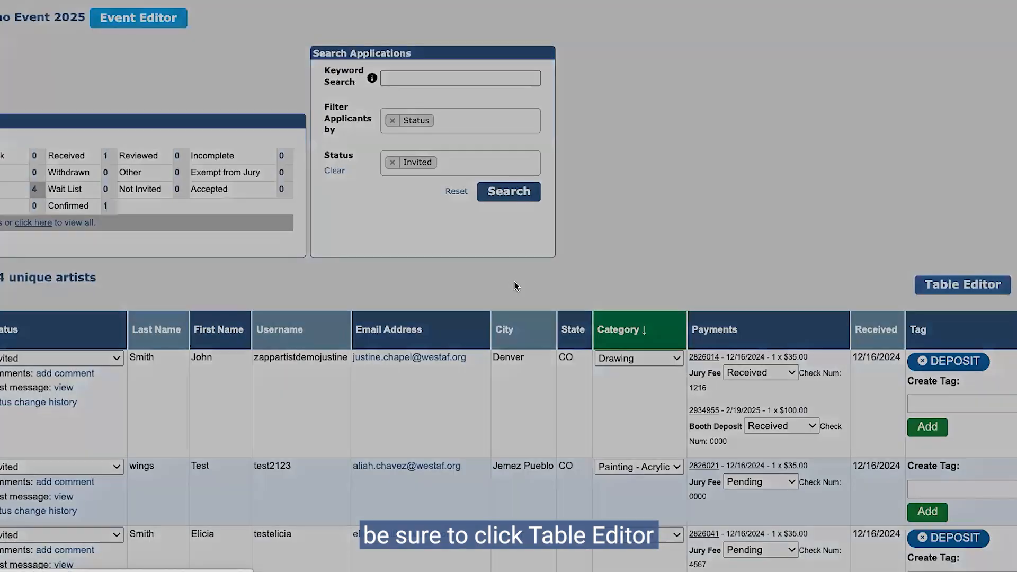
left_click(465, 215)
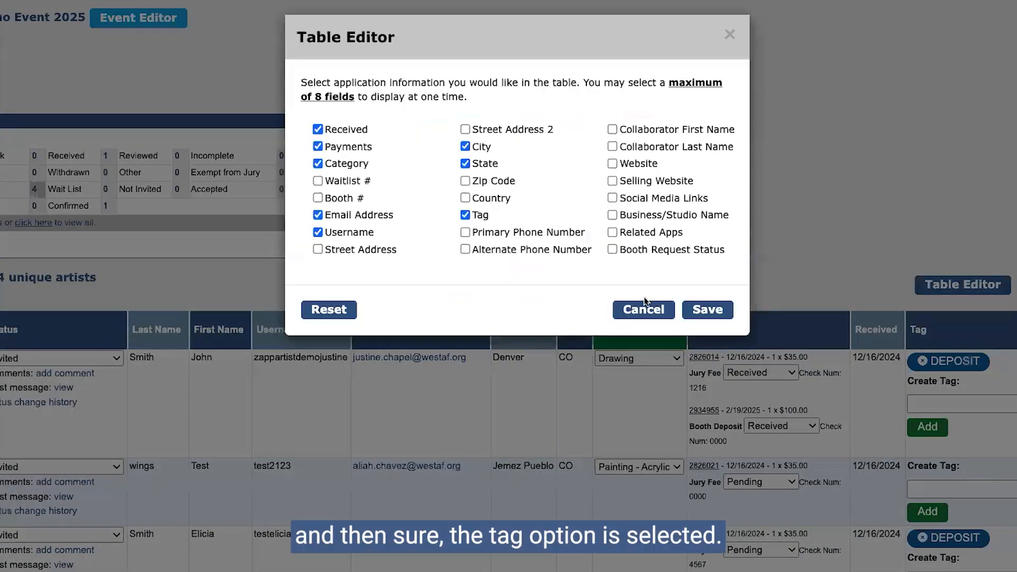
left_click(708, 309)
scroll(901, 319, "down", 3)
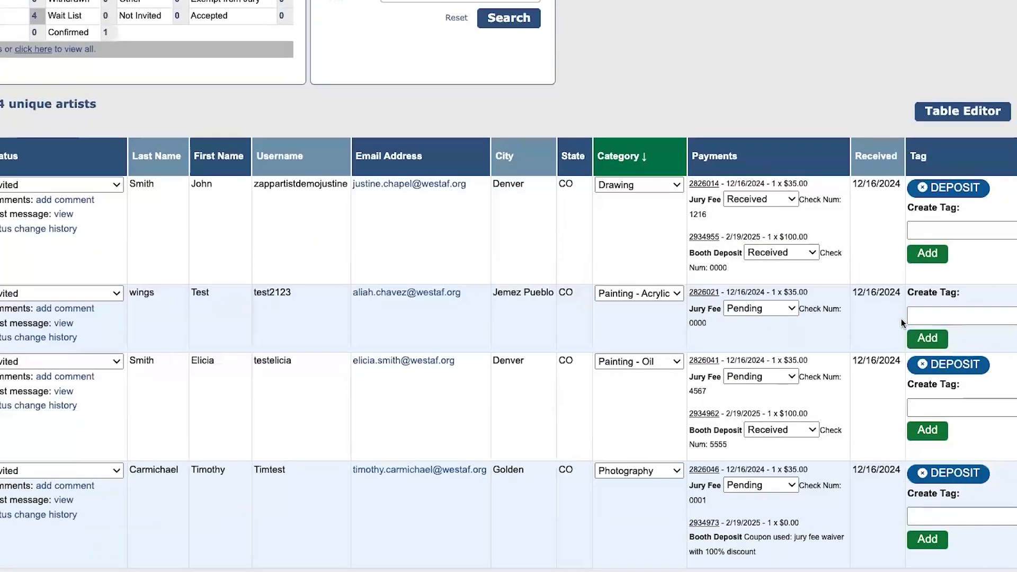
scroll(918, 281, "down", 1)
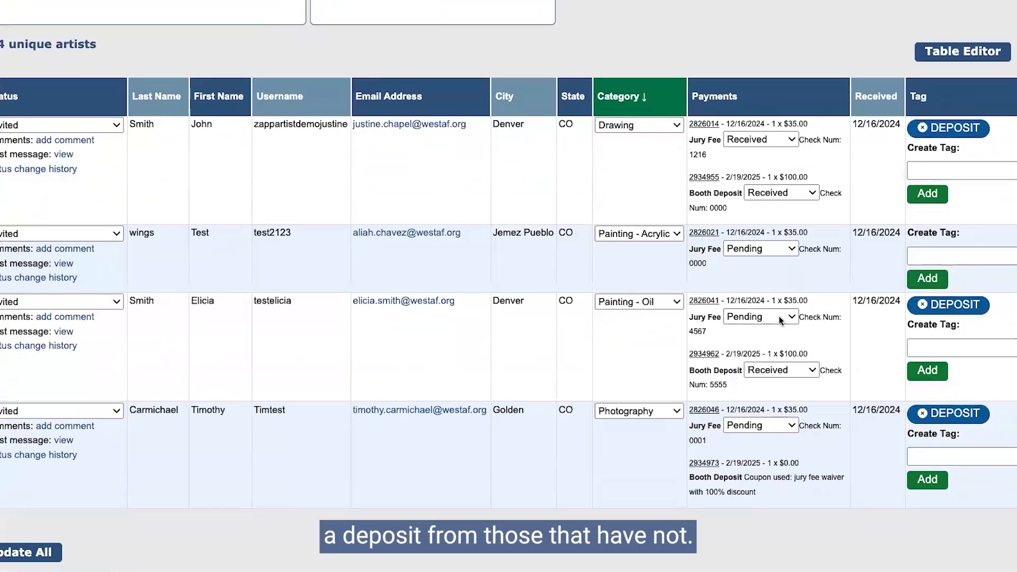
scroll(715, 162, "down", 1)
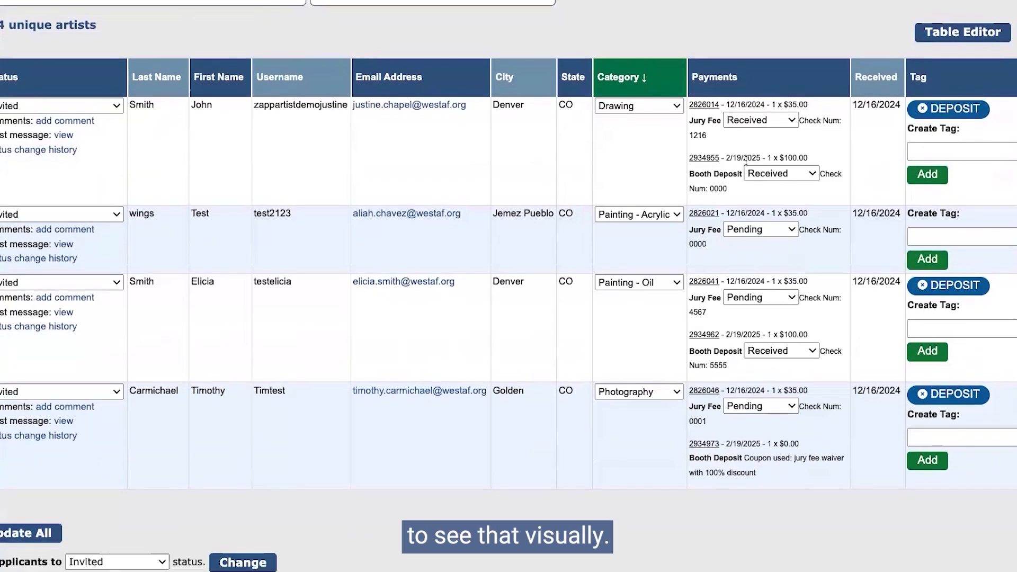
scroll(745, 160, "up", 1)
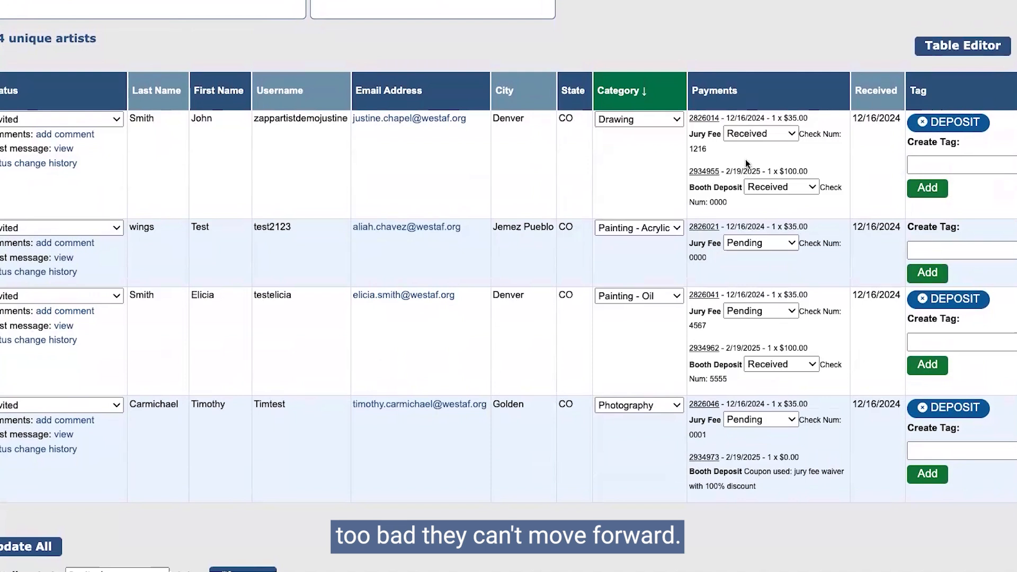
Add a Tags filter set to DEPOSIT alongside the Invited status and search the applications
scroll(444, 233, "up", 2)
scroll(444, 234, "up", 3)
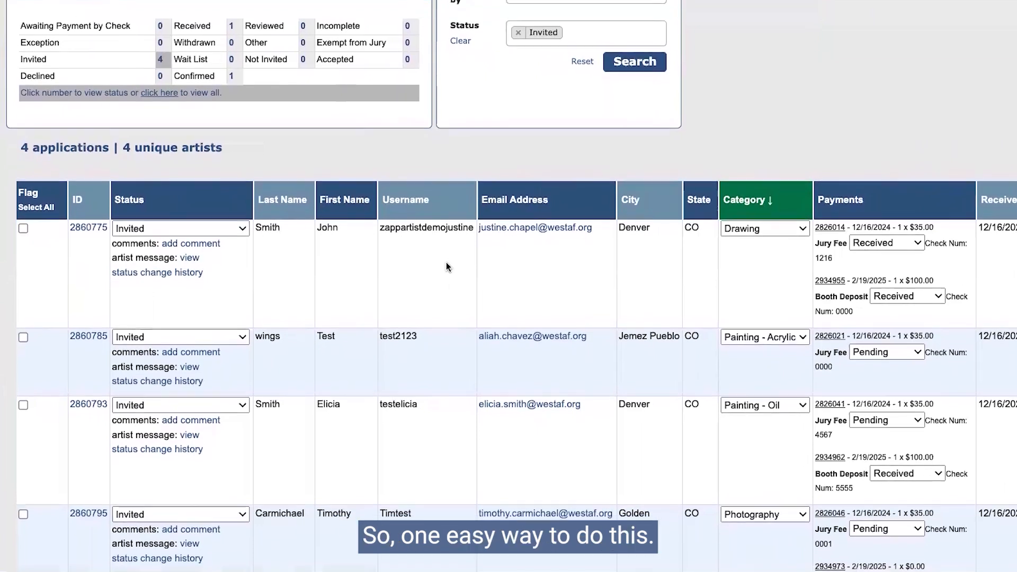
scroll(612, 259, "up", 3)
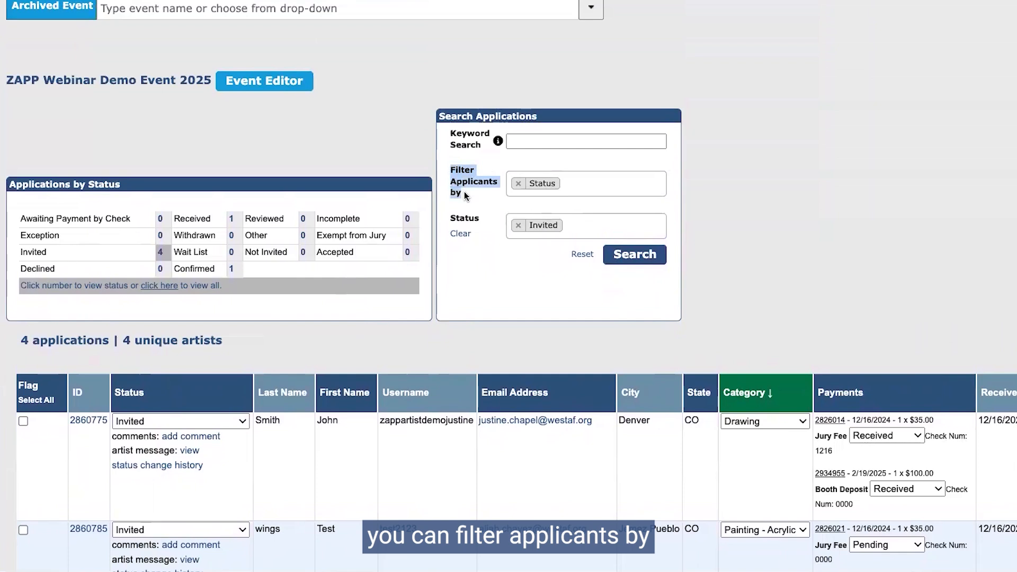
left_click(592, 184)
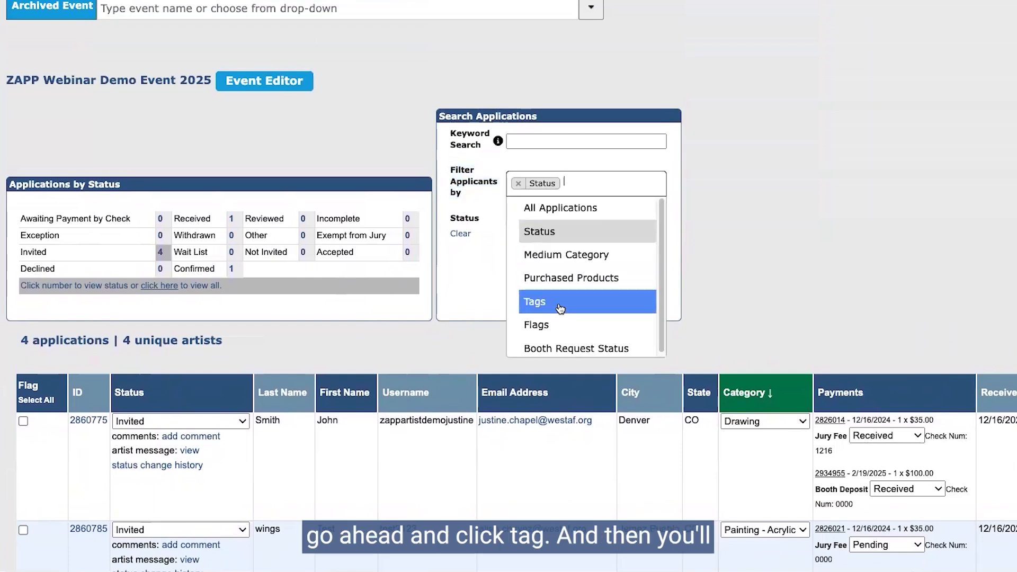
left_click(557, 303)
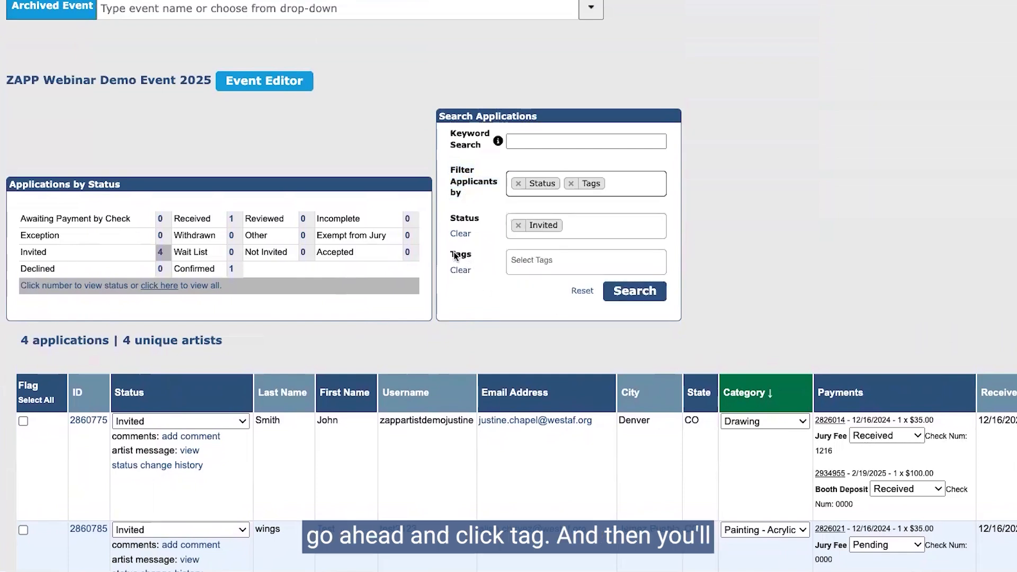
left_click(526, 260)
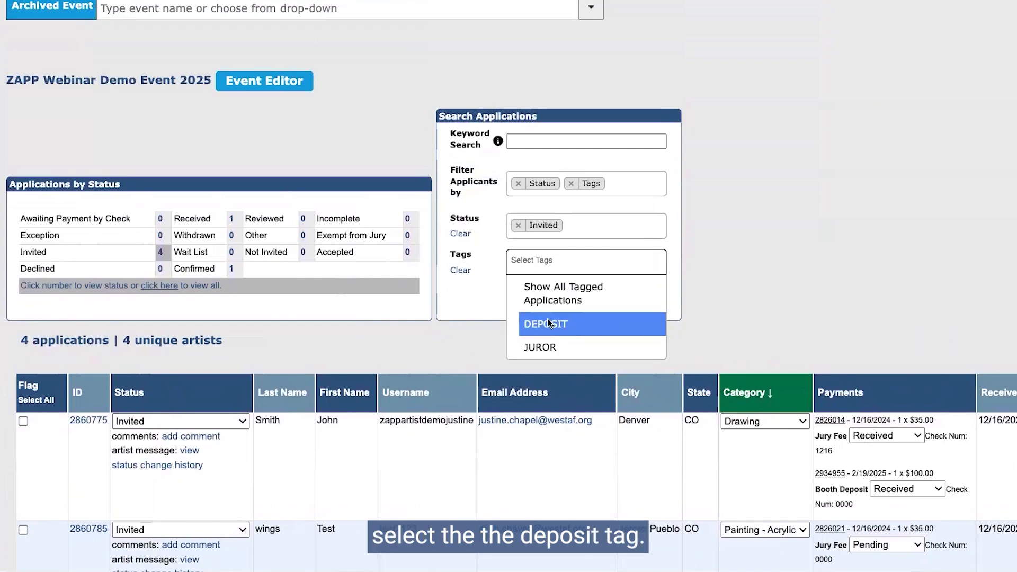
left_click(558, 326)
left_click(632, 292)
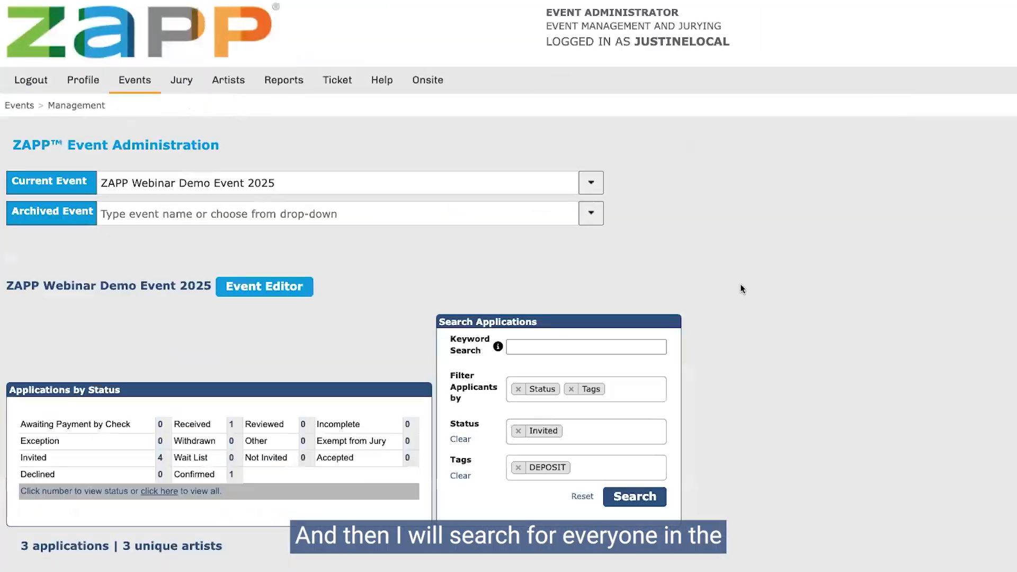
Move all Invited applicants to Accepted status with the bulk status change
scroll(740, 286, "down", 7)
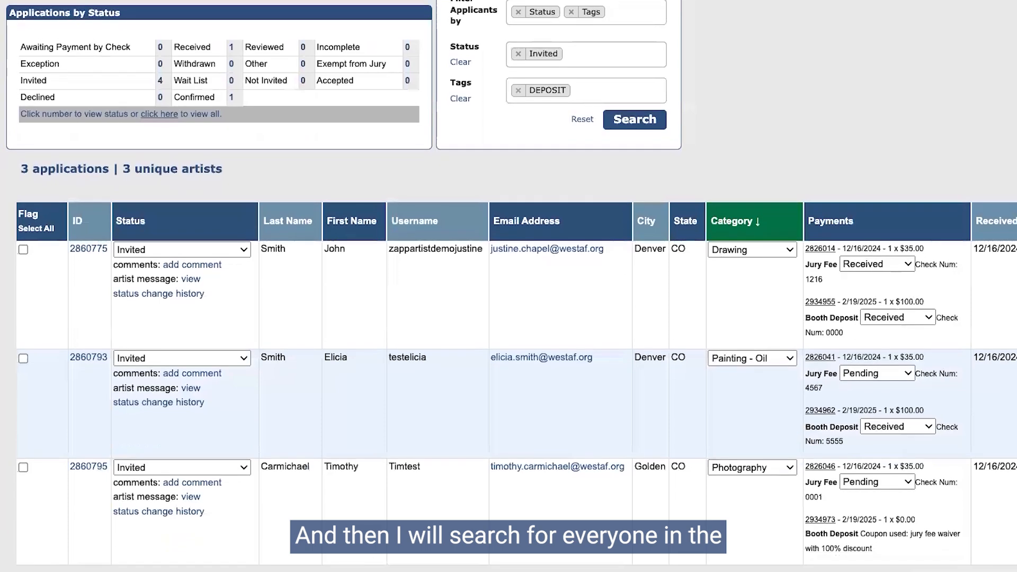
left_click_drag(418, 570, 552, 567)
scroll(450, 476, "down", 3)
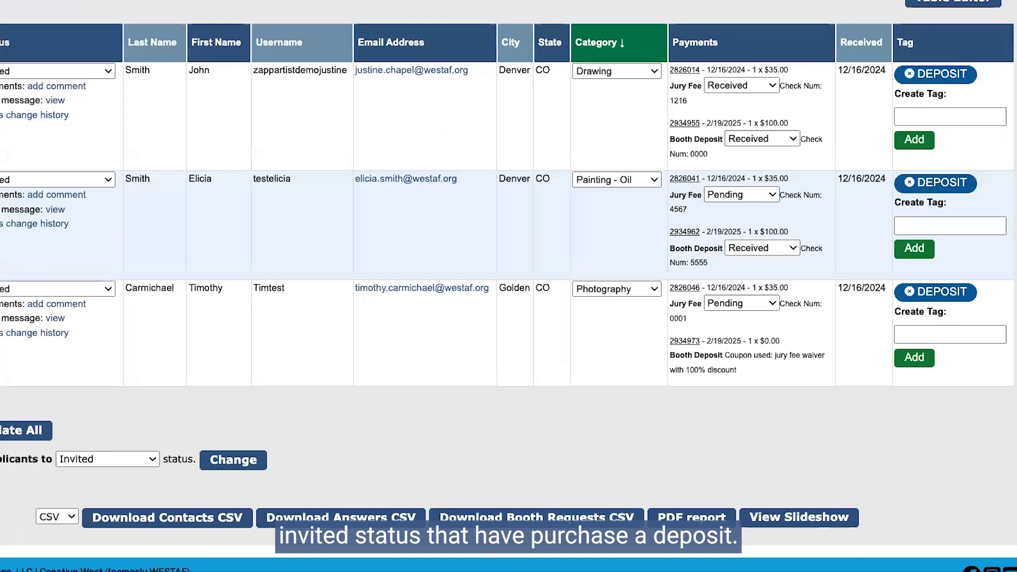
scroll(278, 487, "left", 5)
left_click(254, 456)
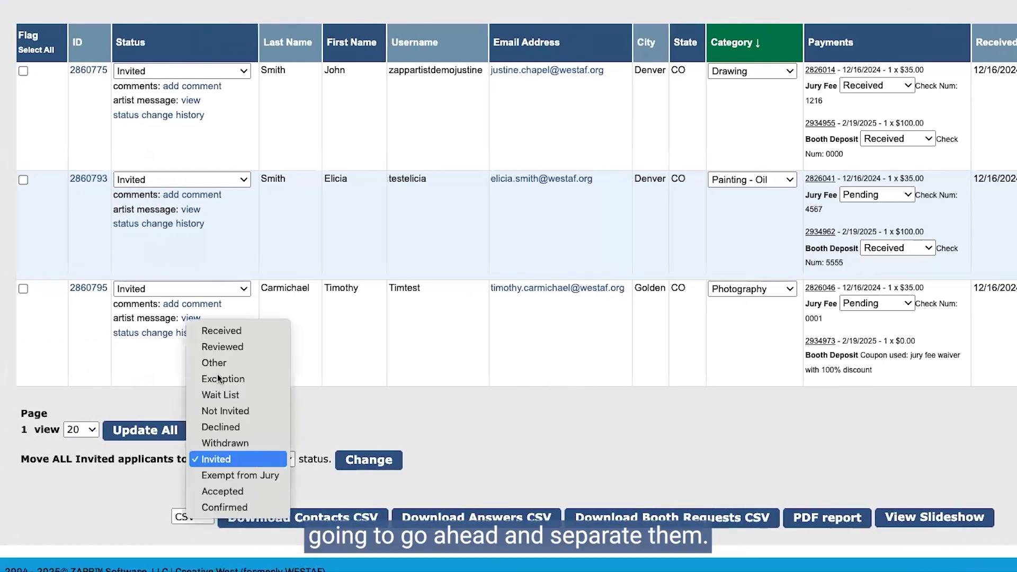
left_click(249, 491)
left_click(368, 463)
scroll(371, 462, "down", 5)
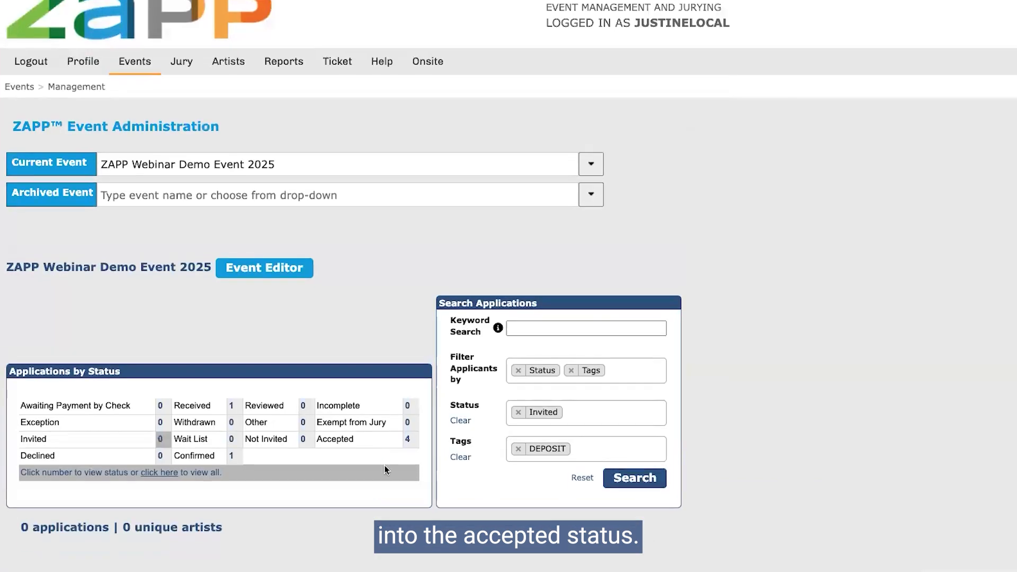
List the Accepted applications and check which artists carry the DEPOSIT tag
left_click(408, 218)
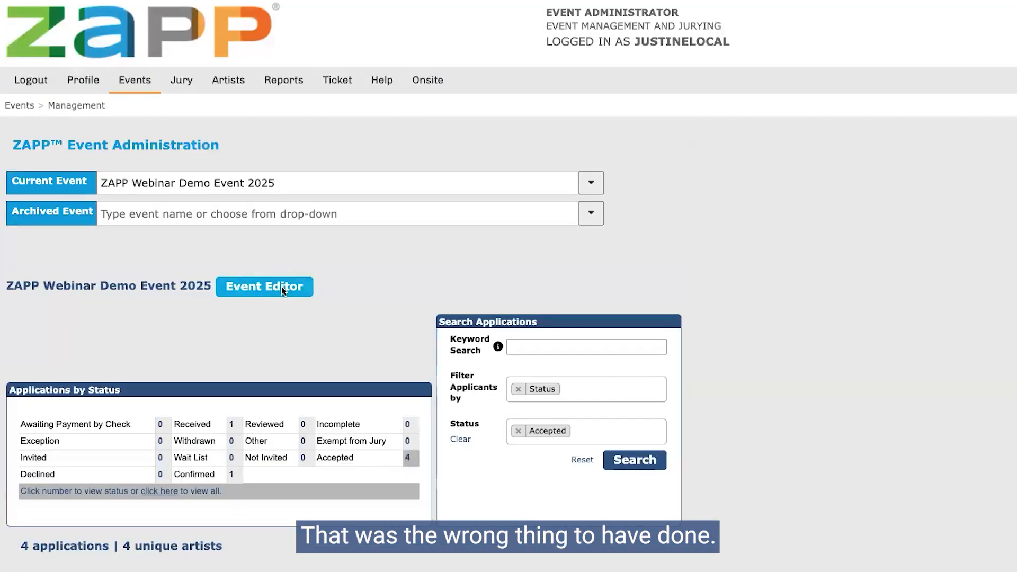
scroll(462, 298, "down", 5)
scroll(322, 396, "down", 4)
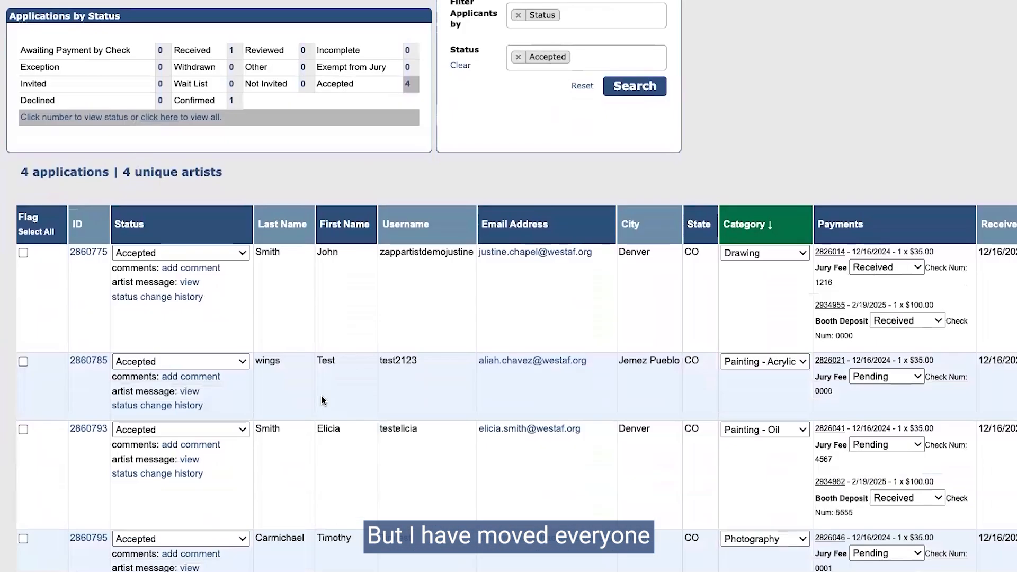
scroll(508, 328, "right", 3)
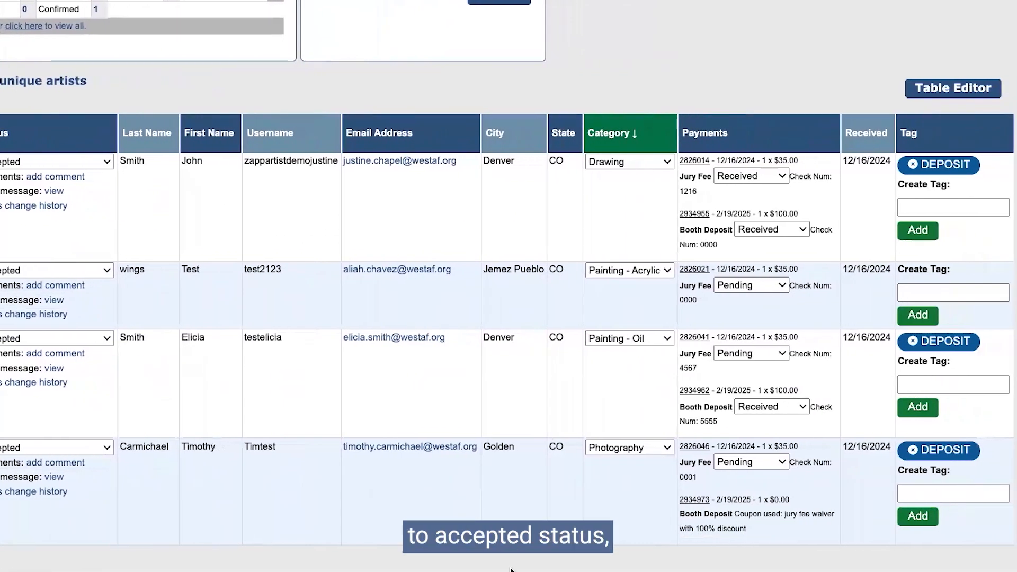
Add a Tags filter set to DEPOSIT alongside the Accepted status and search the applications
scroll(513, 269, "up", 4)
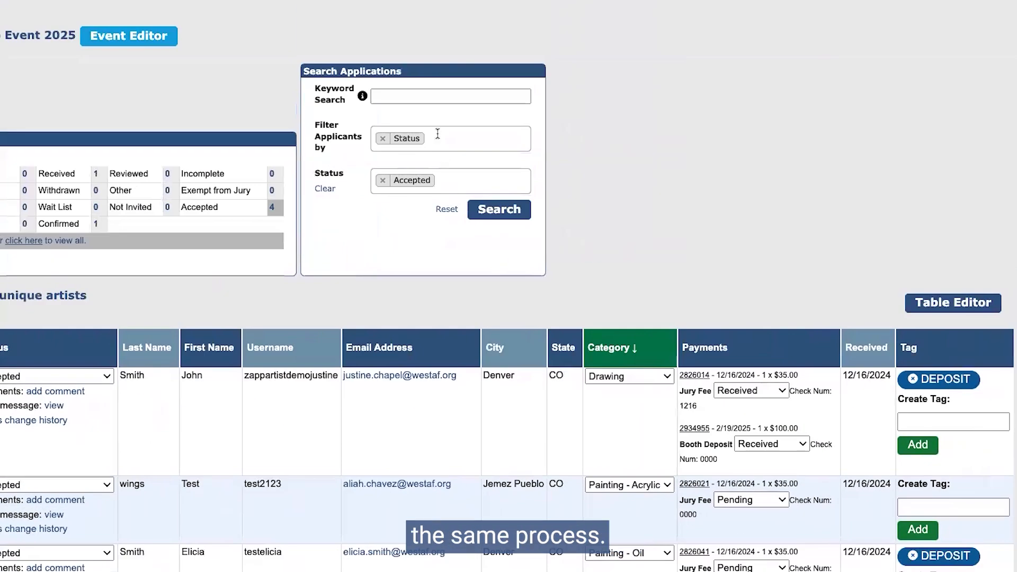
left_click(443, 139)
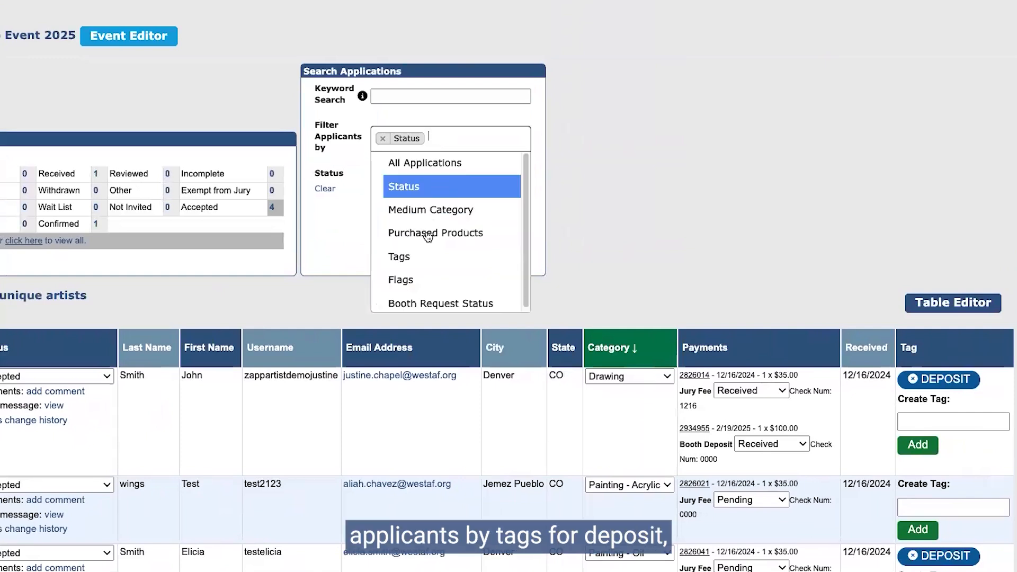
left_click(438, 256)
left_click(433, 212)
left_click(421, 279)
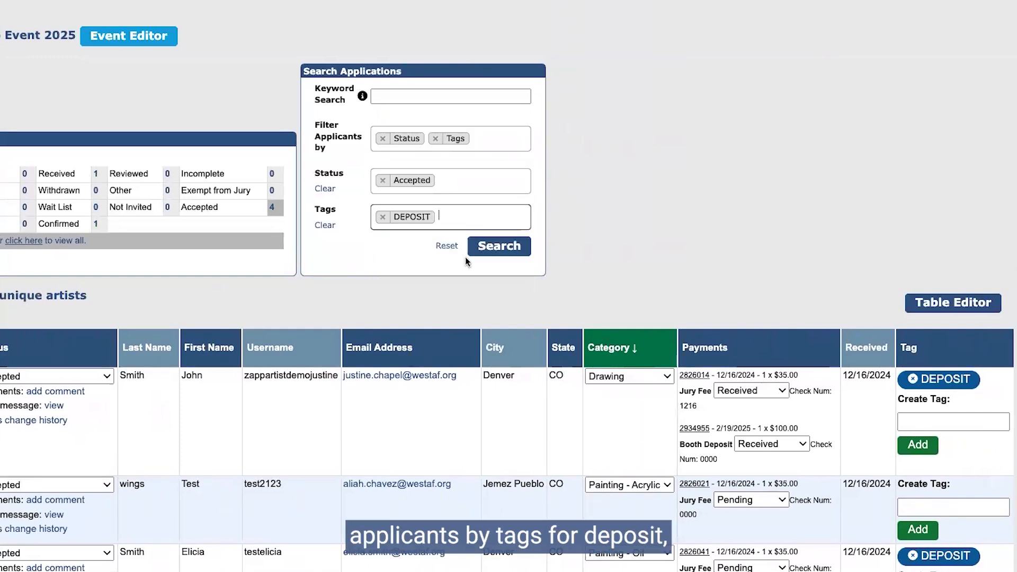
scroll(530, 242, "down", 10)
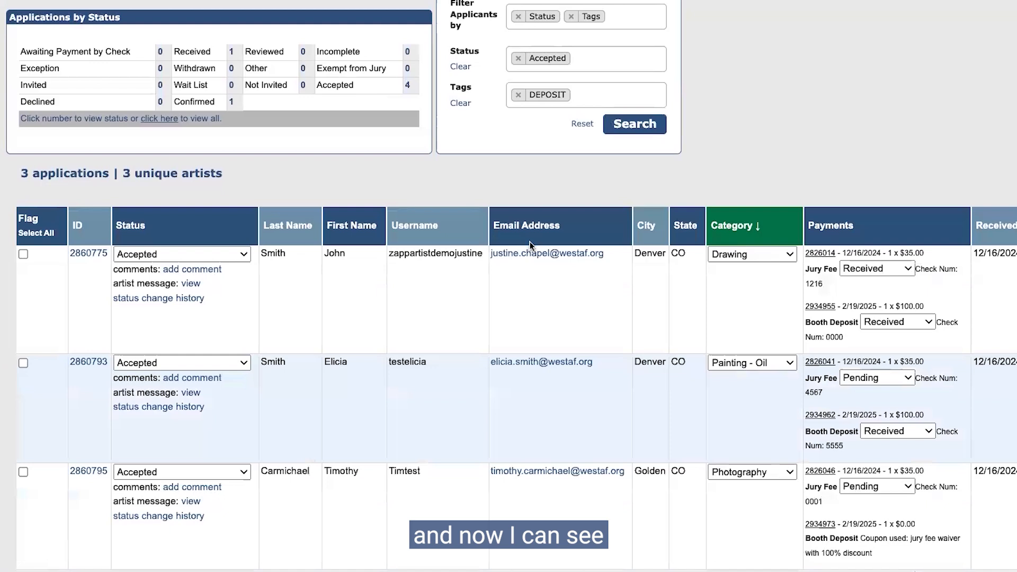
scroll(528, 246, "up", 5)
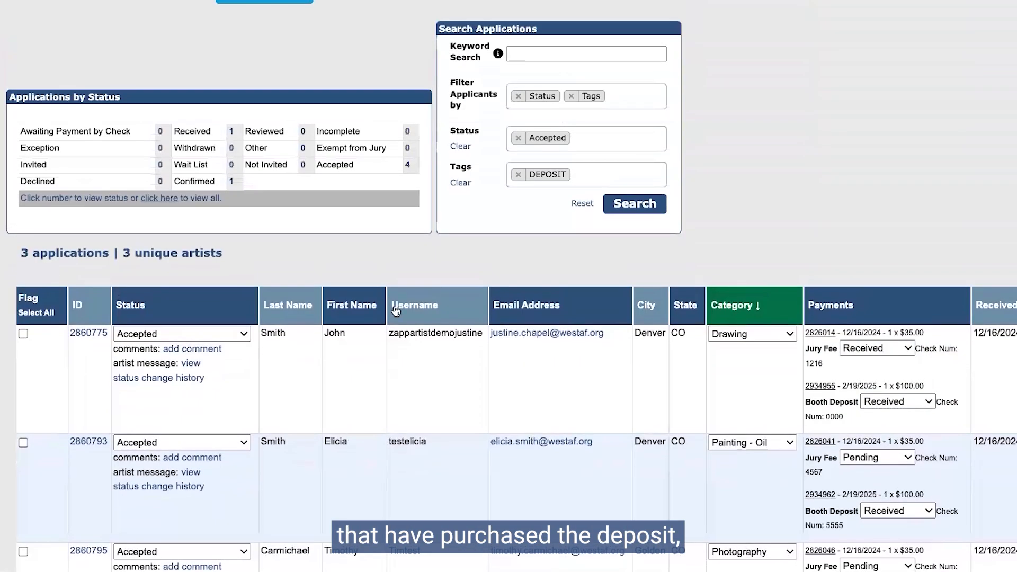
Set the status of all three DEPOSIT-tagged applications to Invited and update them
scroll(260, 390, "down", 4)
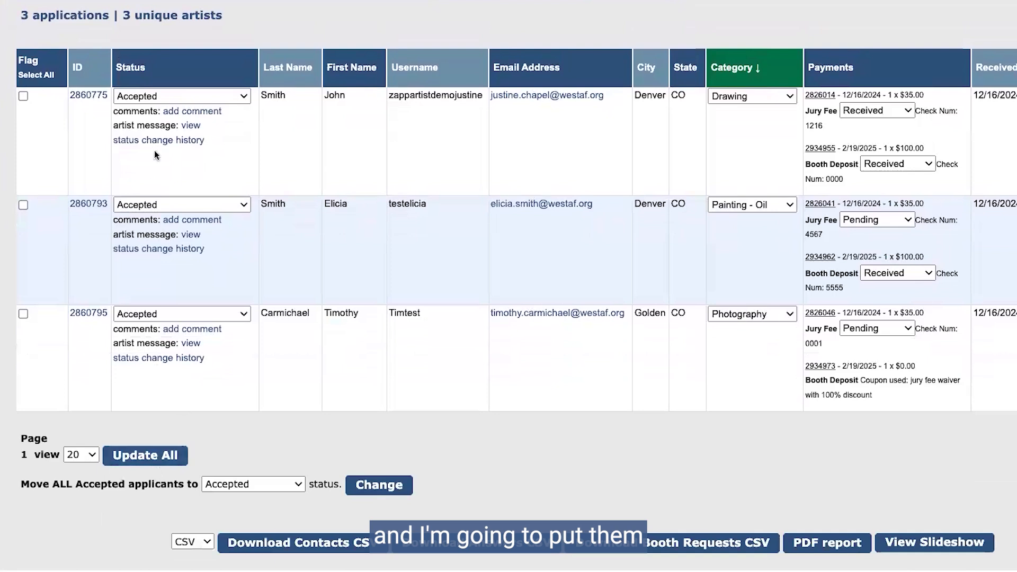
left_click(146, 94)
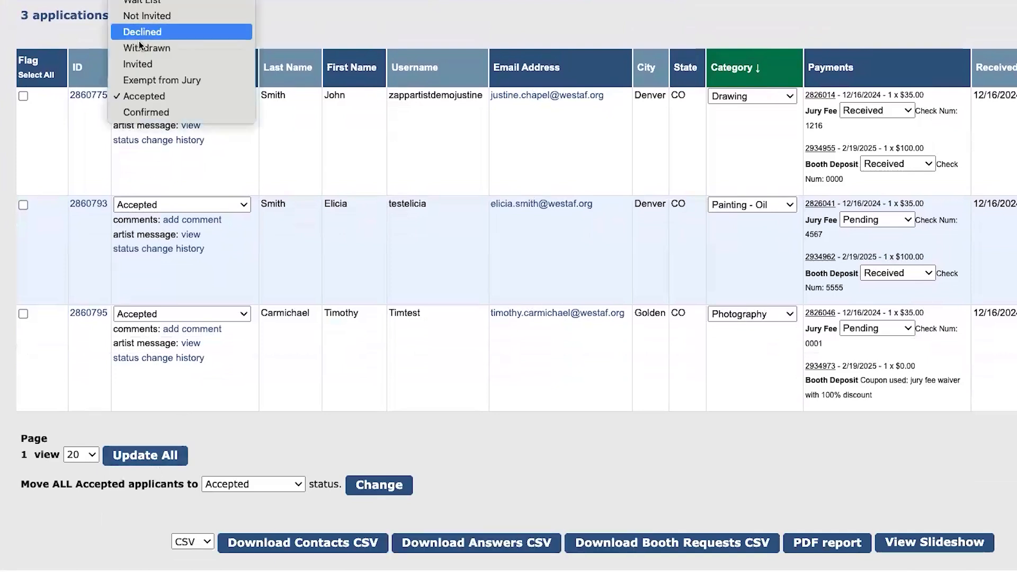
left_click(144, 67)
left_click(139, 208)
left_click(125, 317)
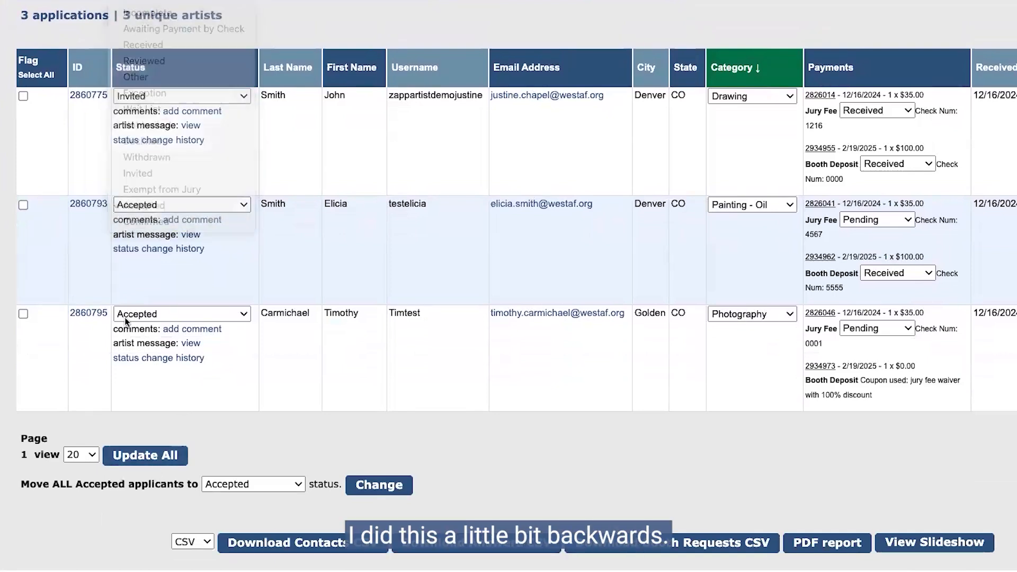
left_click(125, 317)
left_click(150, 286)
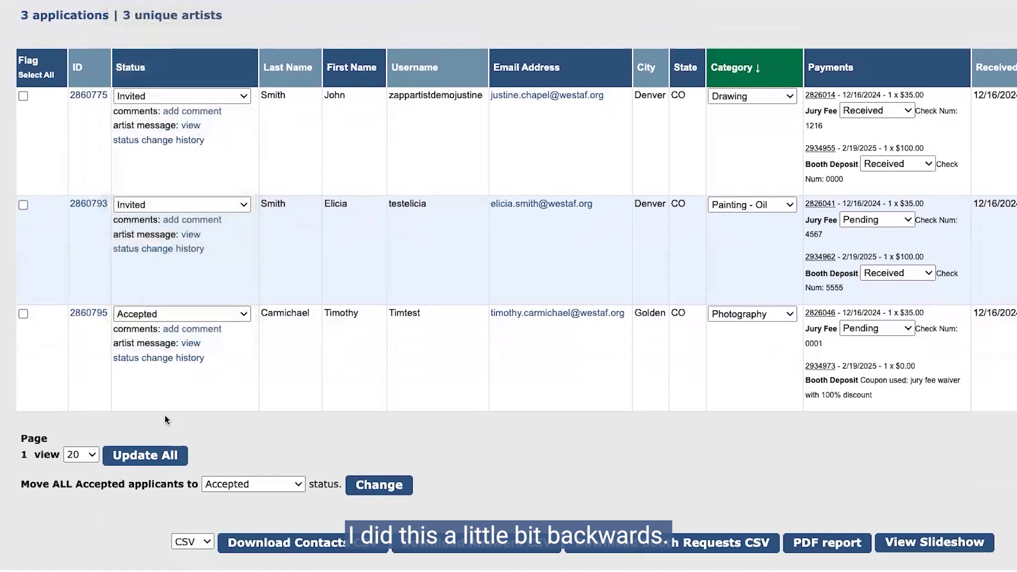
left_click(153, 456)
List the remaining Accepted application without a deposit, set its status to Declined, and update it
scroll(533, 408, "down", 4)
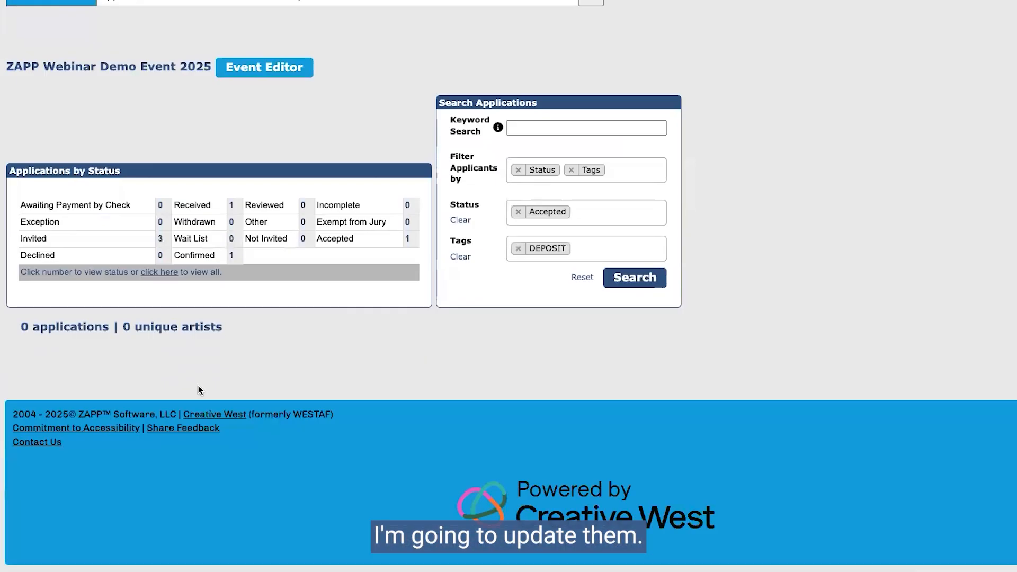
left_click(408, 239)
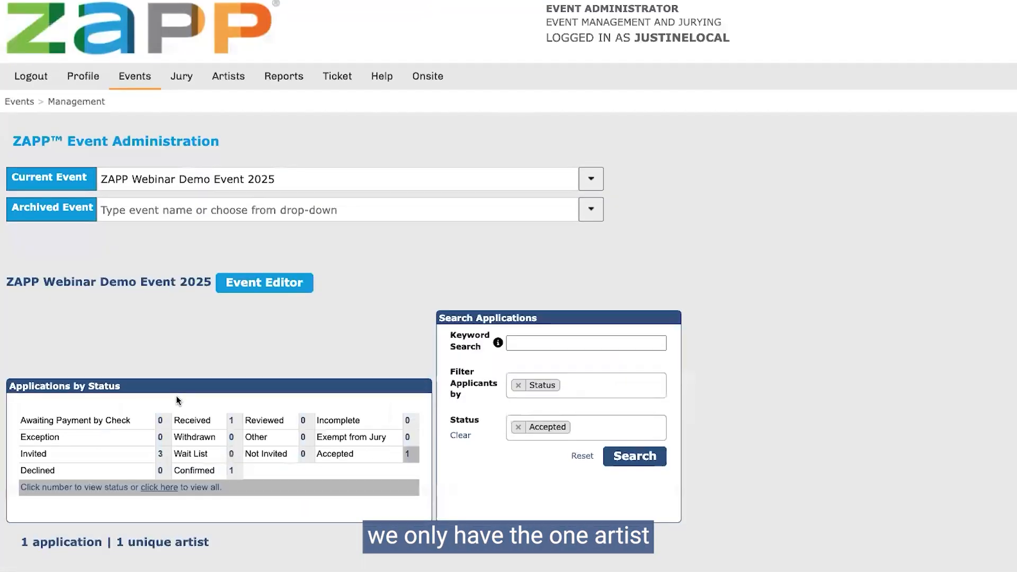
scroll(411, 482, "down", 4)
scroll(567, 565, "right", 3)
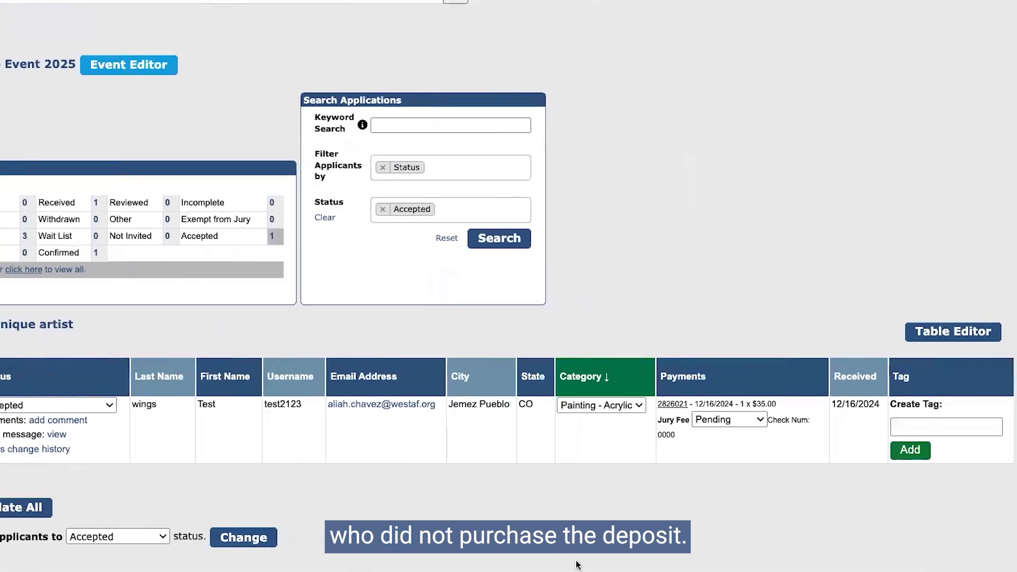
scroll(229, 568, "left", 3)
left_click(143, 407)
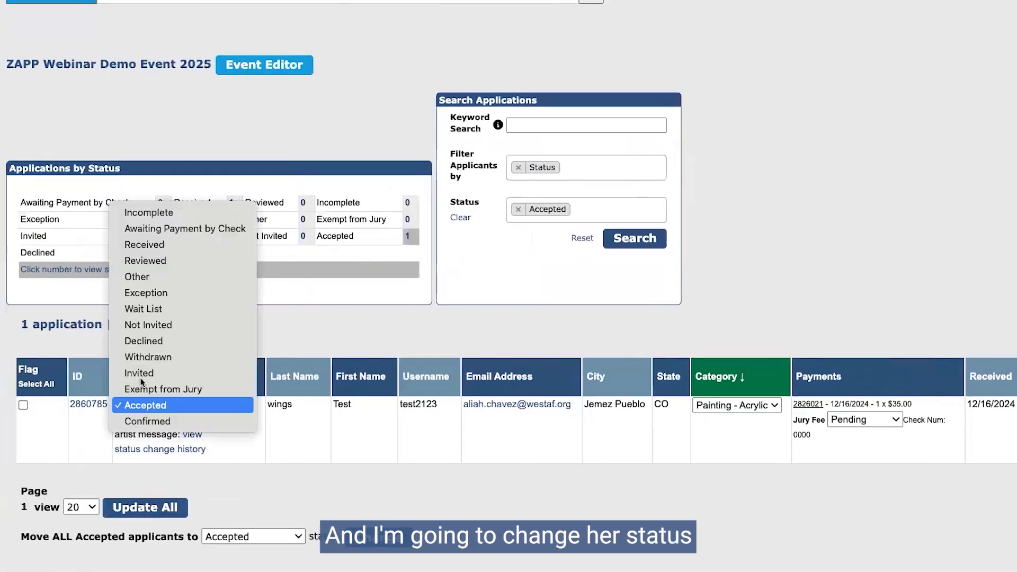
left_click(148, 341)
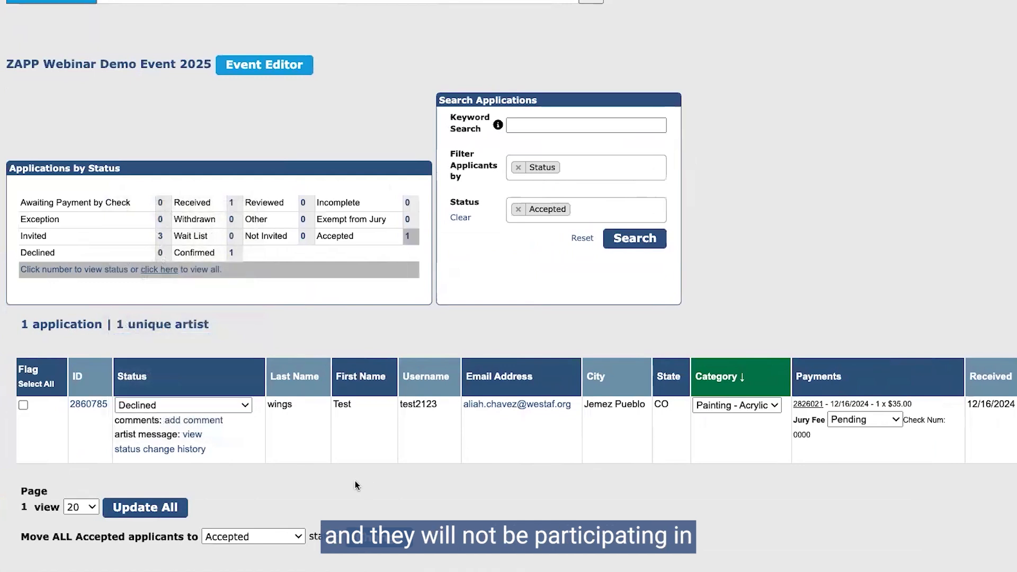
left_click(129, 511)
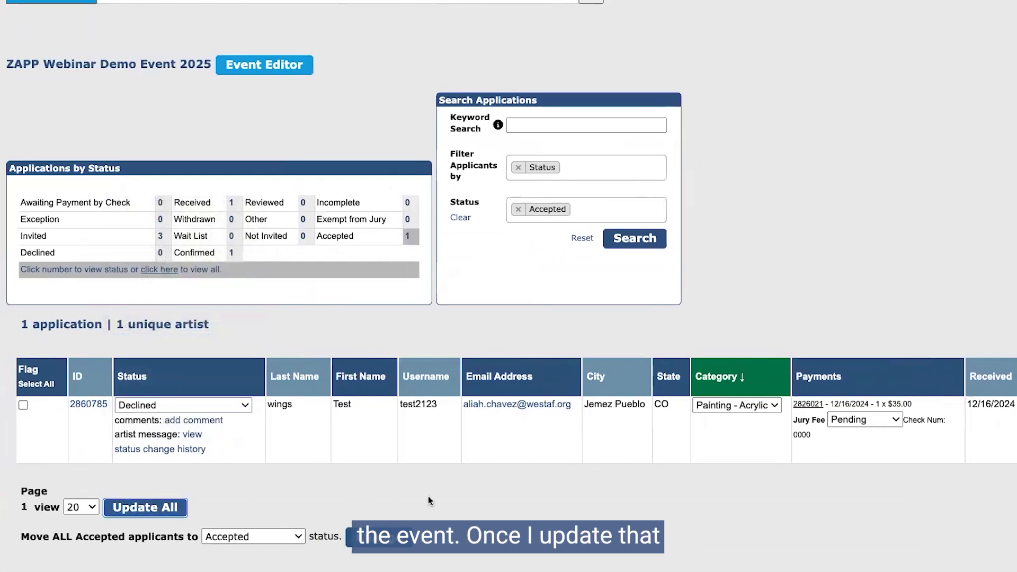
List the Invited applications and check their booth deposit payments and DEPOSIT tags
scroll(134, 493, "down", 2)
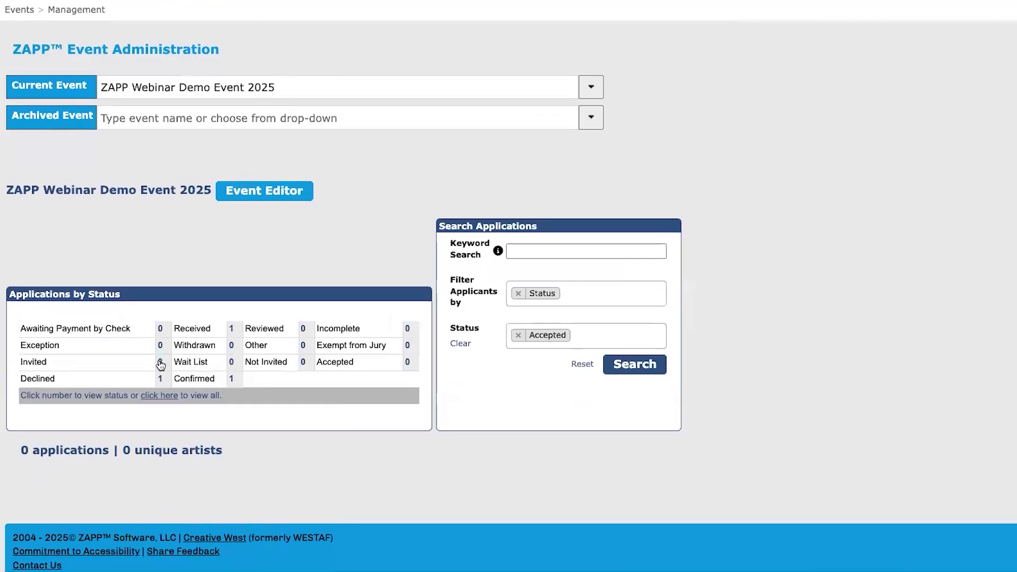
scroll(145, 374, "down", 3)
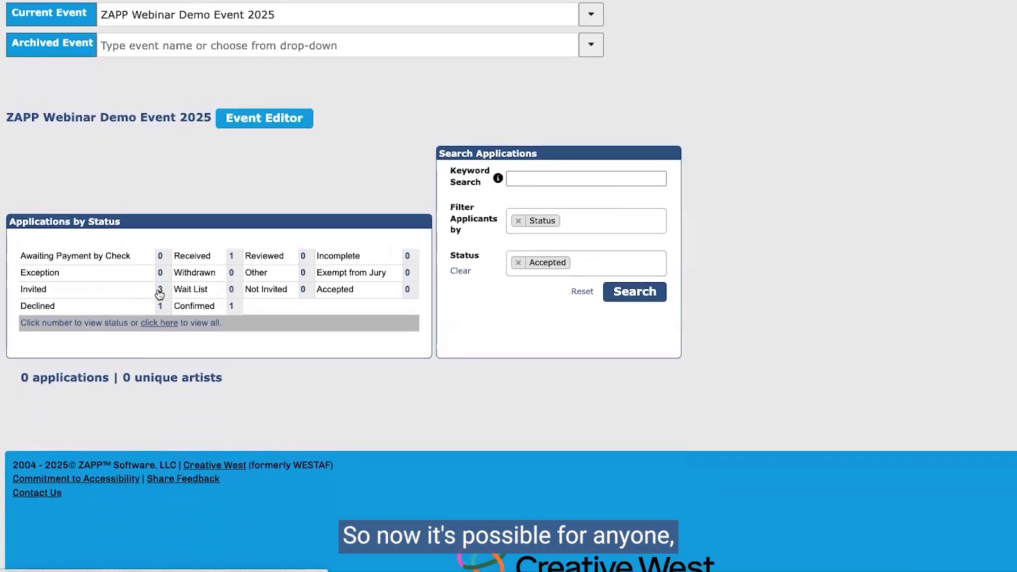
left_click(159, 294)
scroll(214, 443, "down", 10)
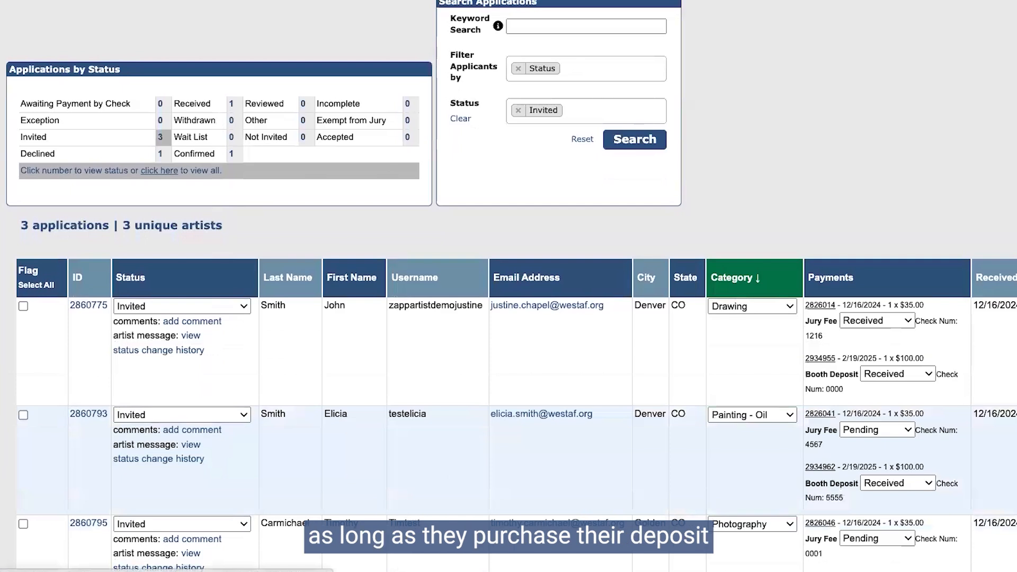
scroll(531, 499, "right", 4)
scroll(530, 499, "down", 2)
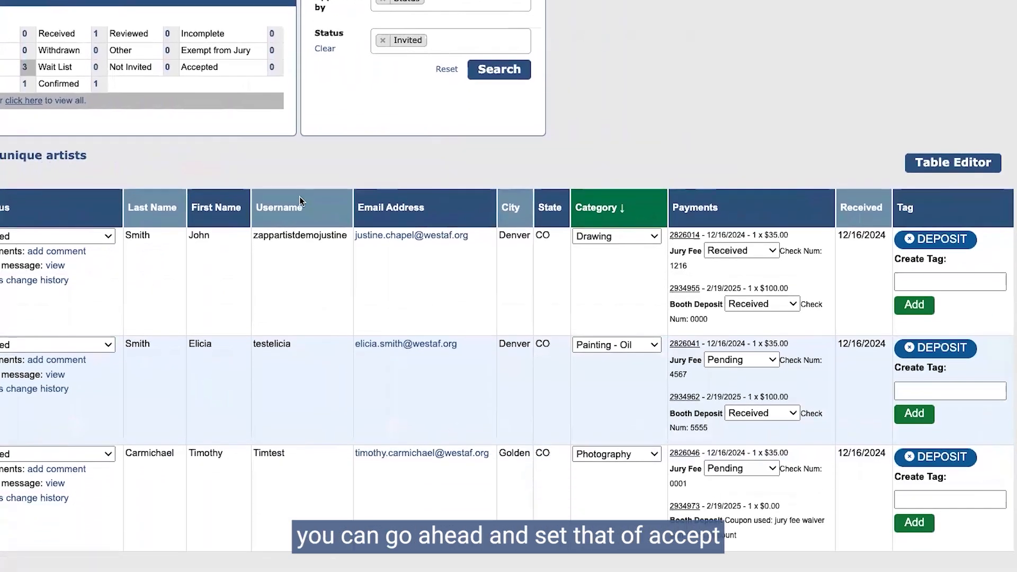
Set the event's Accept Invitation & Purchase Deadline to 04/30/2025 in the Event Editor and save
scroll(300, 200, "up", 2)
scroll(300, 200, "up", 6)
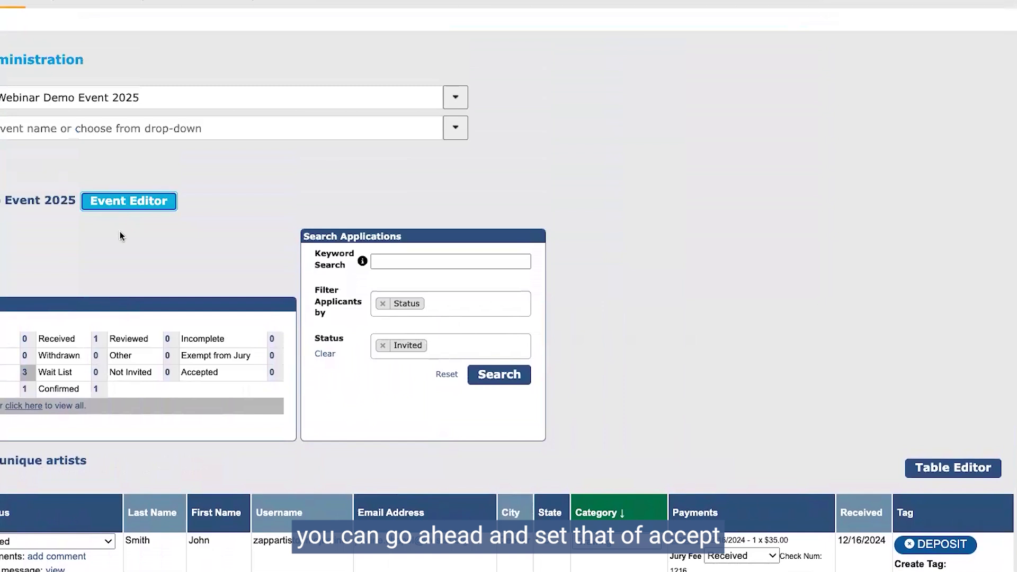
left_click(128, 200)
scroll(148, 322, "down", 10)
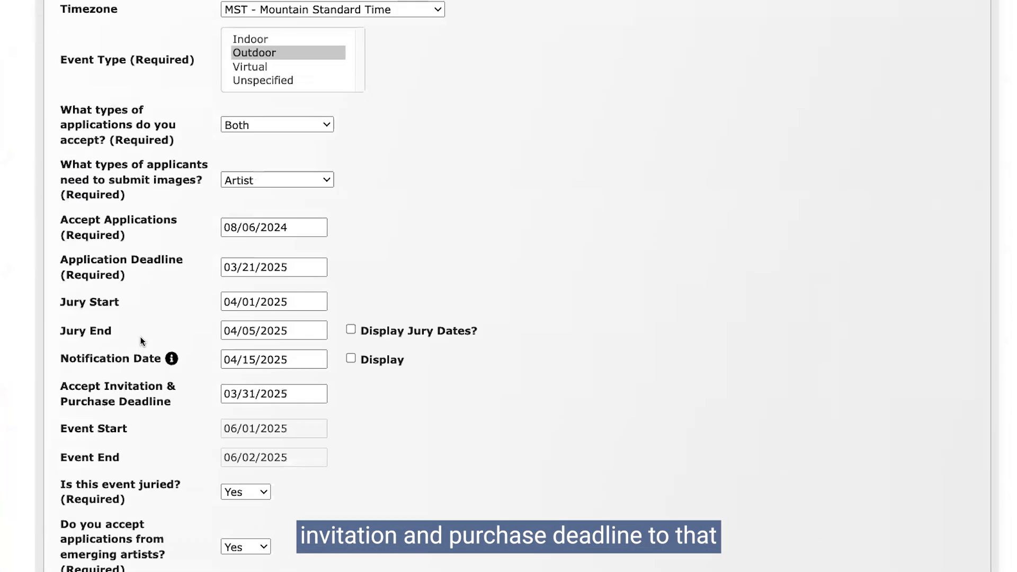
scroll(140, 335, "down", 2)
left_click(250, 307)
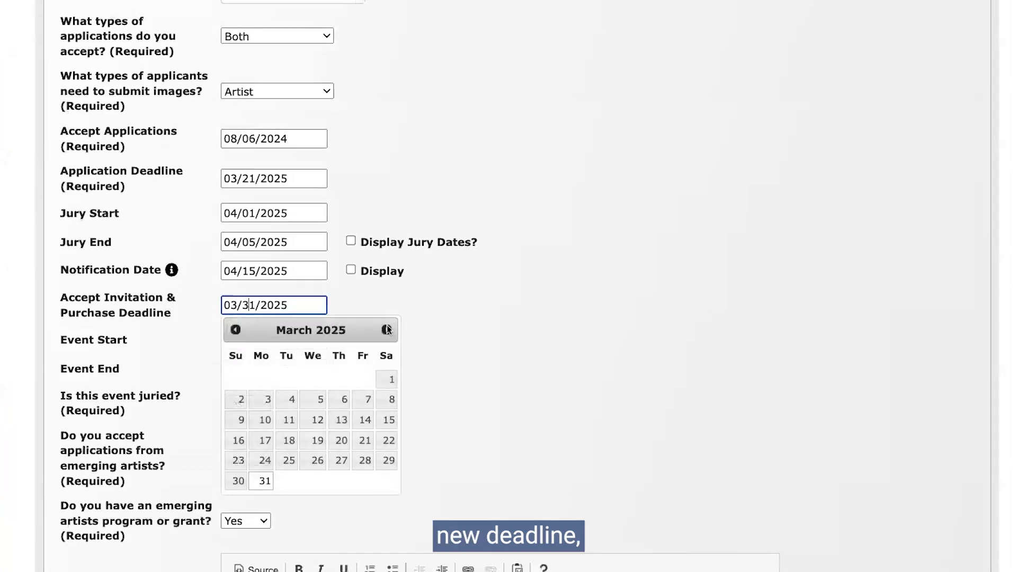
left_click(388, 329)
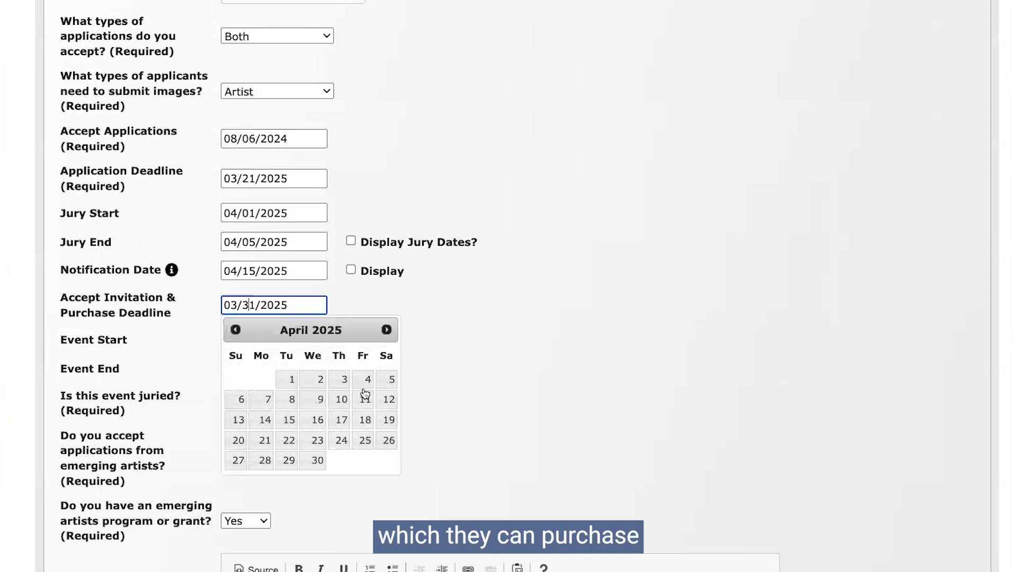
left_click(314, 458)
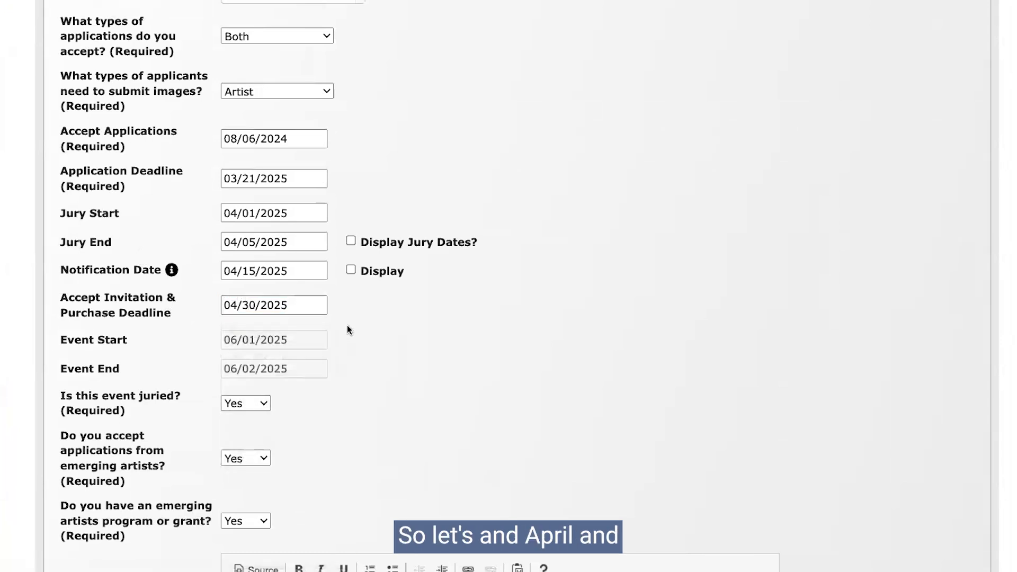
scroll(347, 326, "down", 8)
scroll(347, 326, "down", 15)
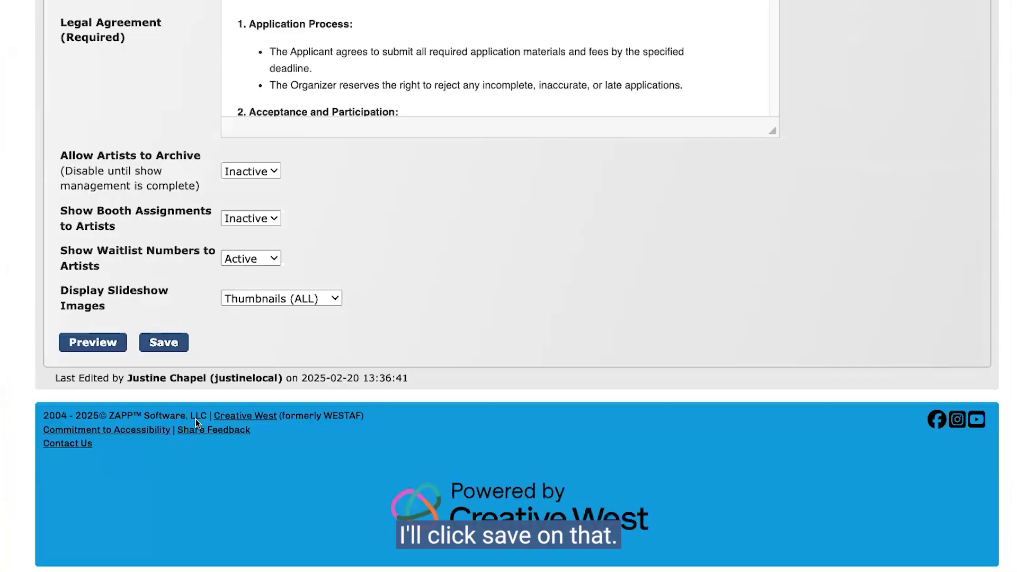
left_click(164, 335)
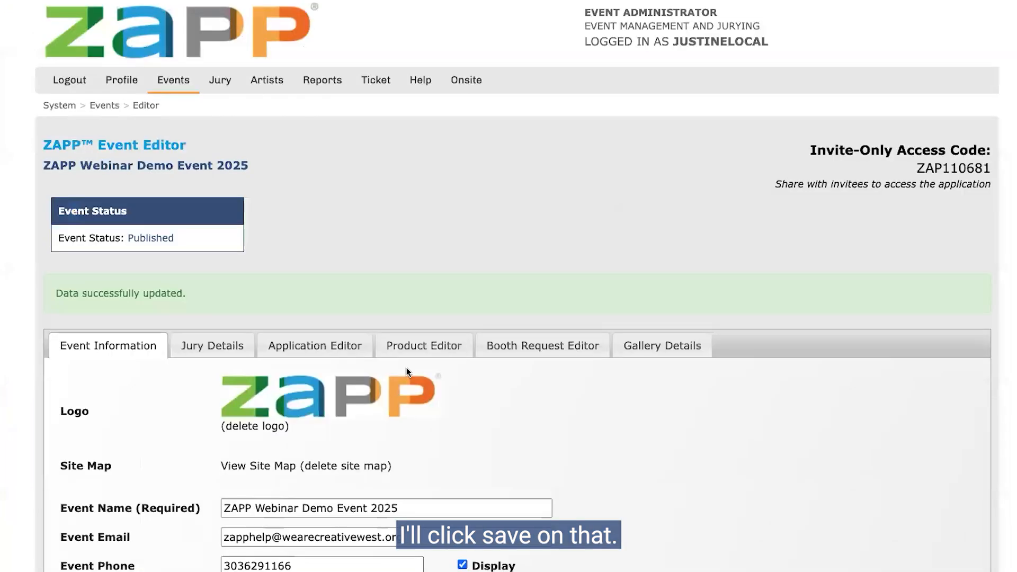
Deactivate the Booth Deposit product in the event's Product Editor
left_click(437, 347)
scroll(574, 343, "down", 4)
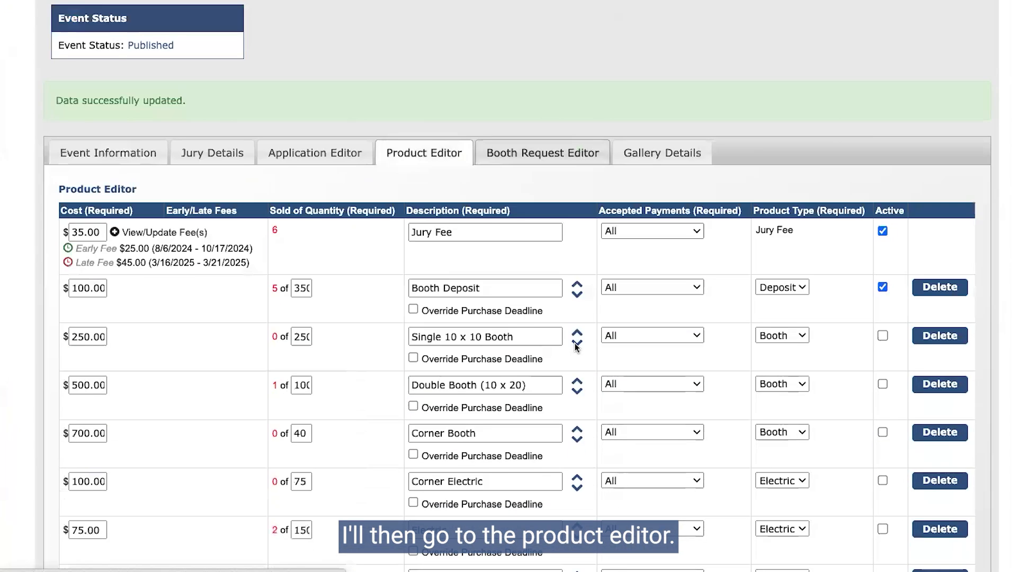
left_click(883, 283)
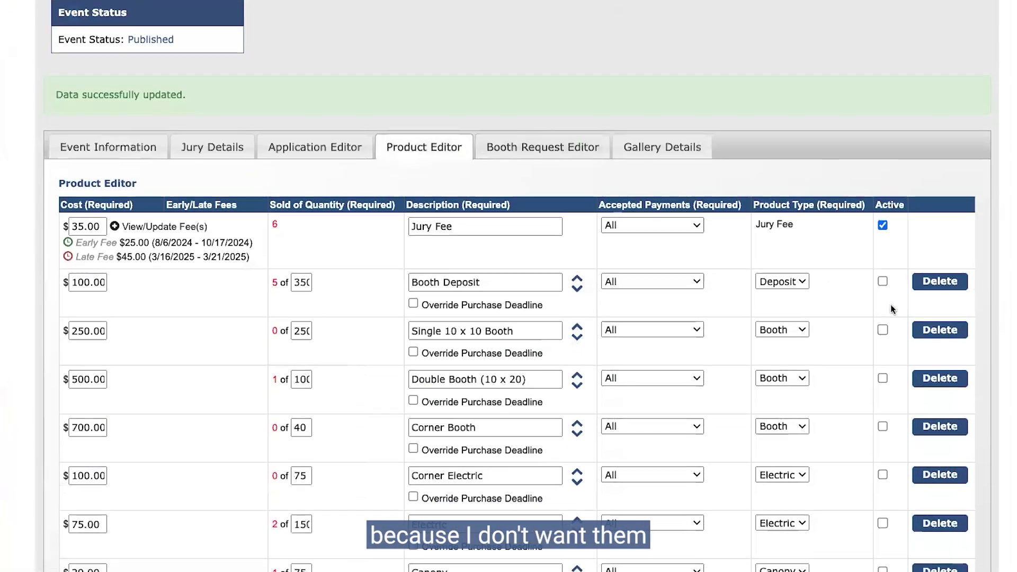
Activate all booth products, Corner Electric, Electric, Canopy and Booth Sitter, and save the products
scroll(884, 285, "down", 2)
left_click(883, 256)
left_click(883, 303)
left_click(882, 352)
left_click(883, 400)
left_click(882, 449)
scroll(882, 399, "down", 2)
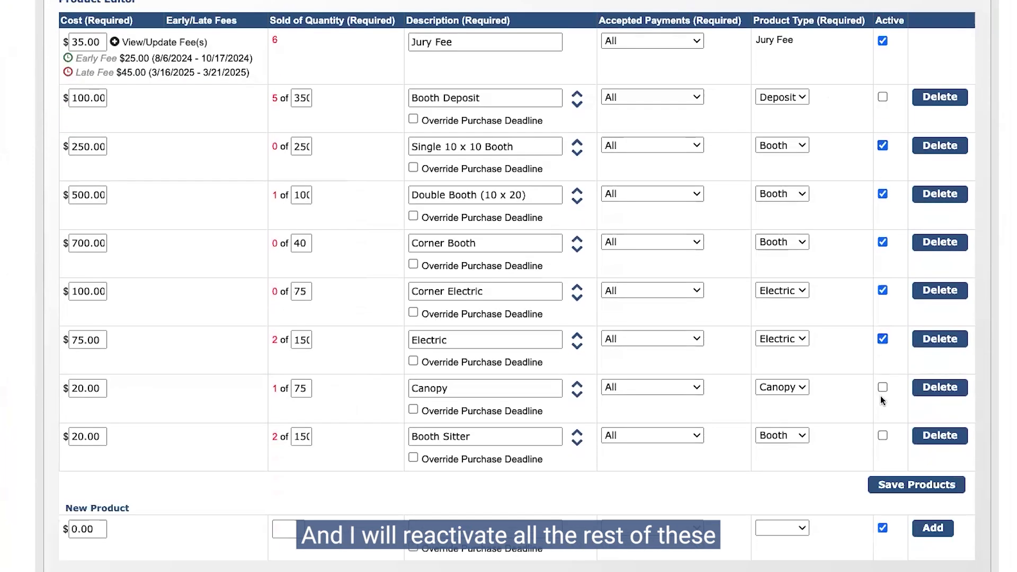
left_click(882, 387)
left_click(882, 435)
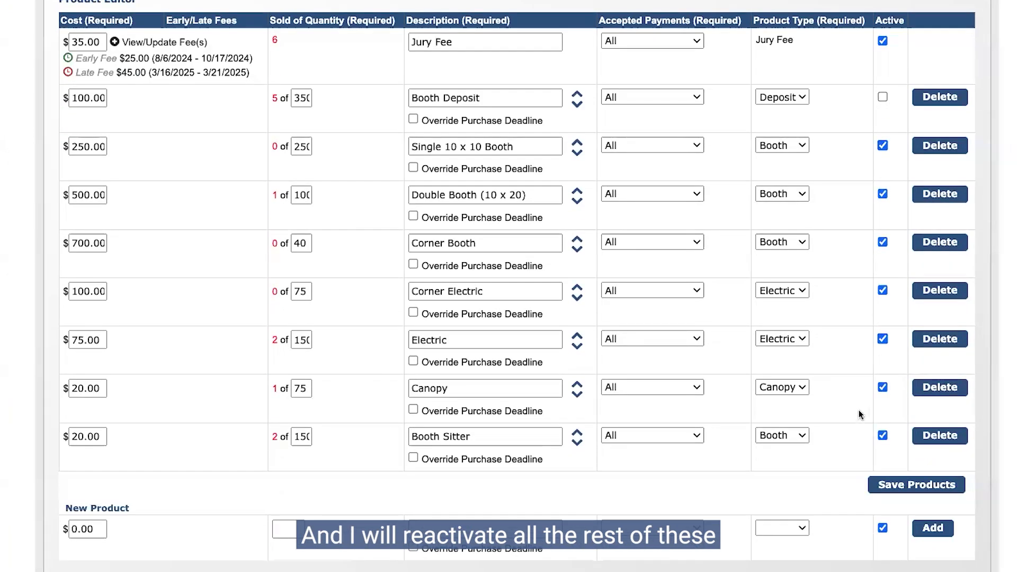
left_click(908, 493)
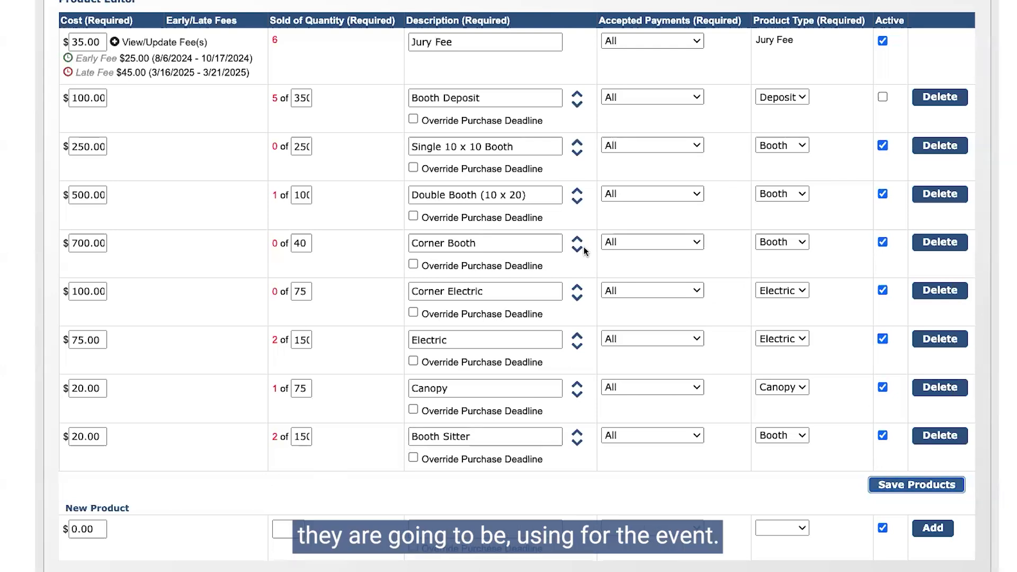
scroll(577, 248, "down", 4)
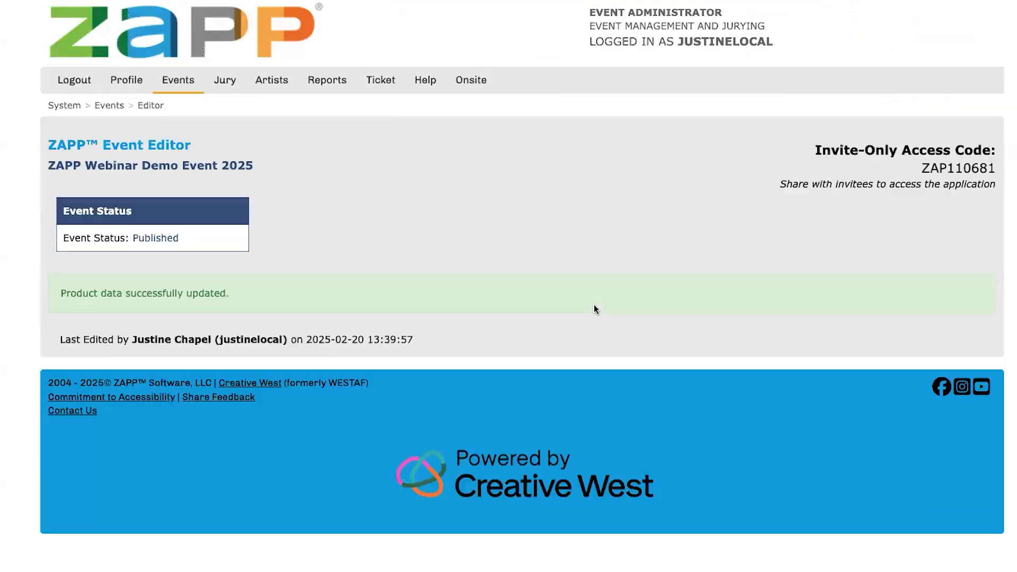
scroll(594, 309, "down", 2)
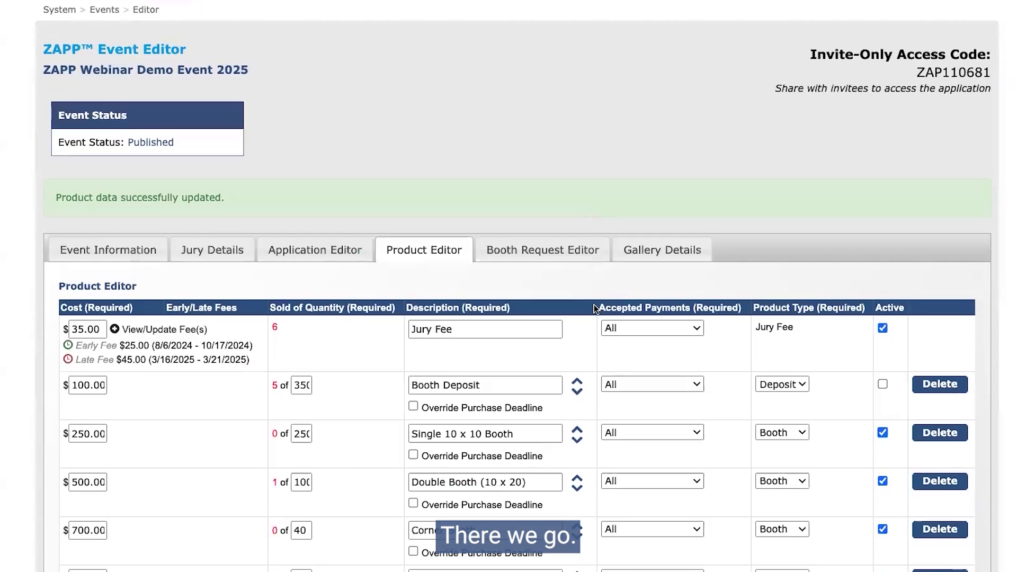
scroll(594, 309, "down", 3)
scroll(594, 309, "down", 2)
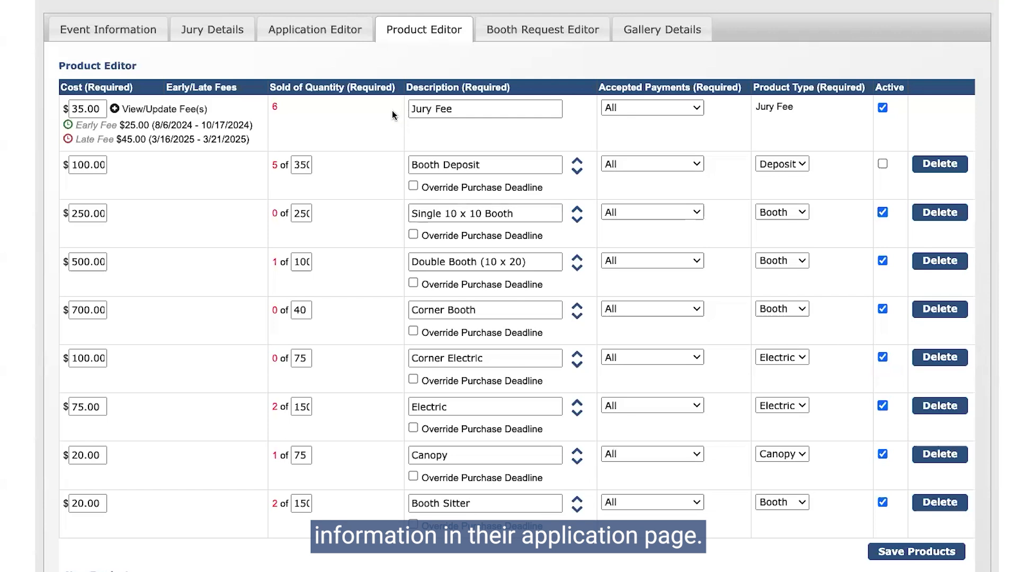
scroll(335, 132, "down", 3)
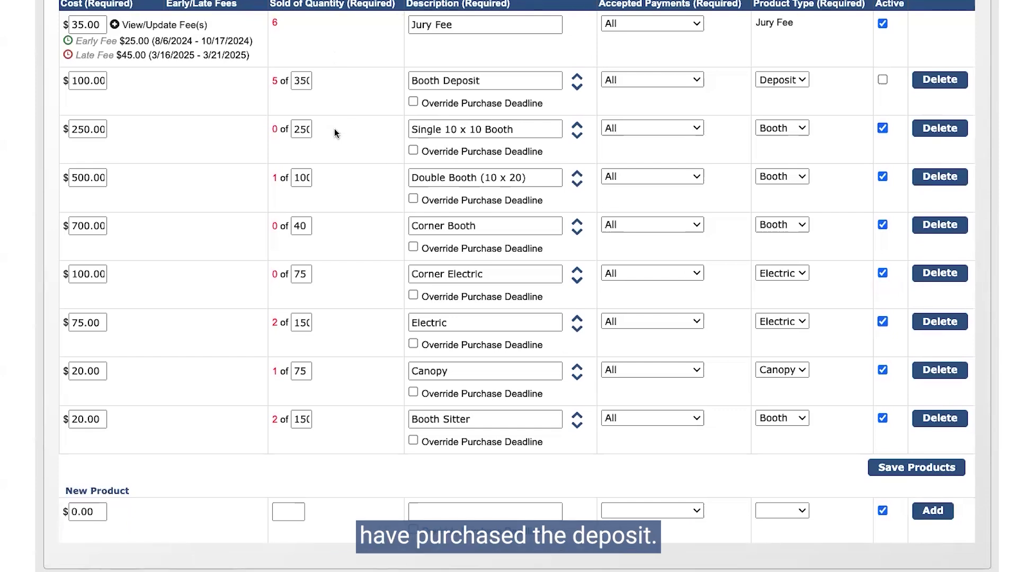
scroll(431, 247, "up", 7)
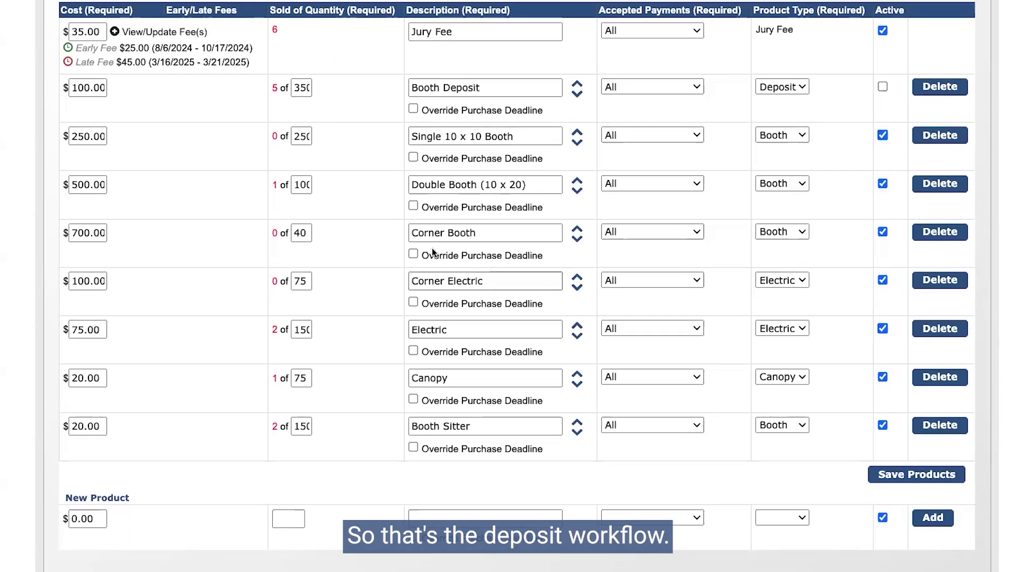